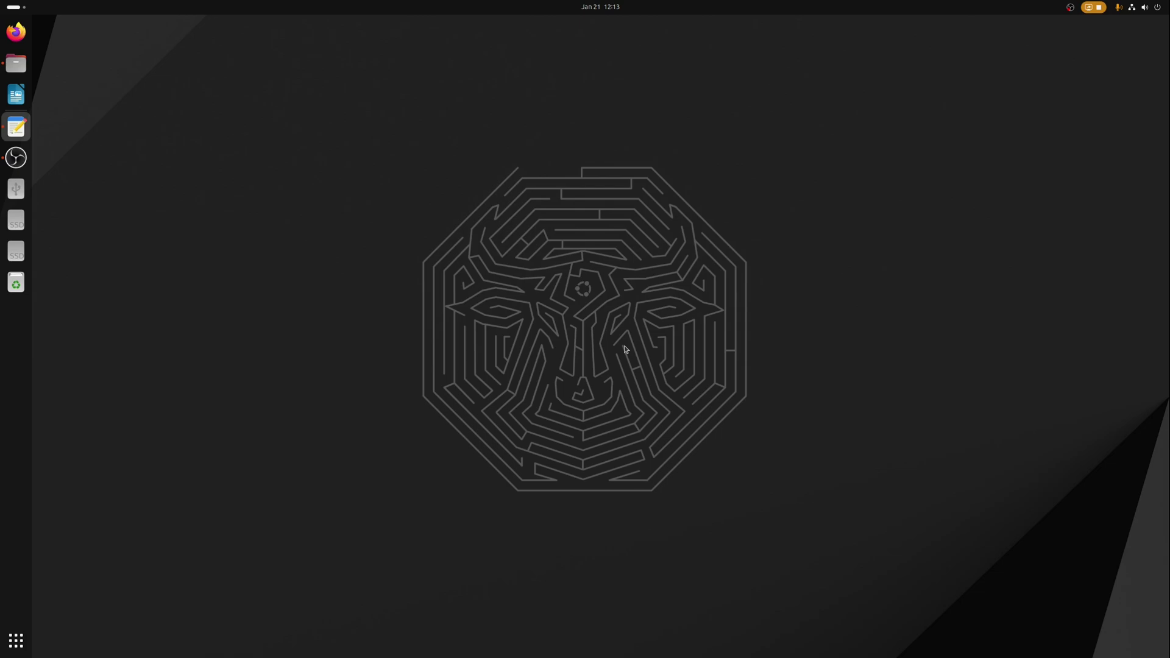
Open a maximized terminal and edit /usr/bin/update with sudo nano.
key("ctrl+alt+t")
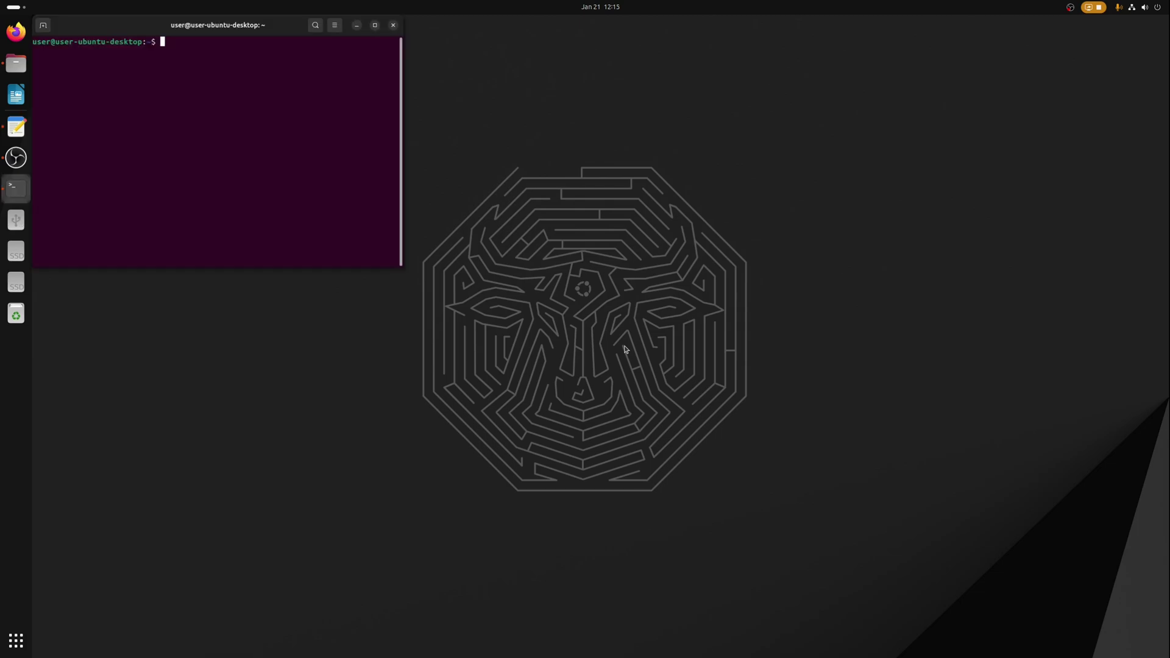
left_click(376, 23)
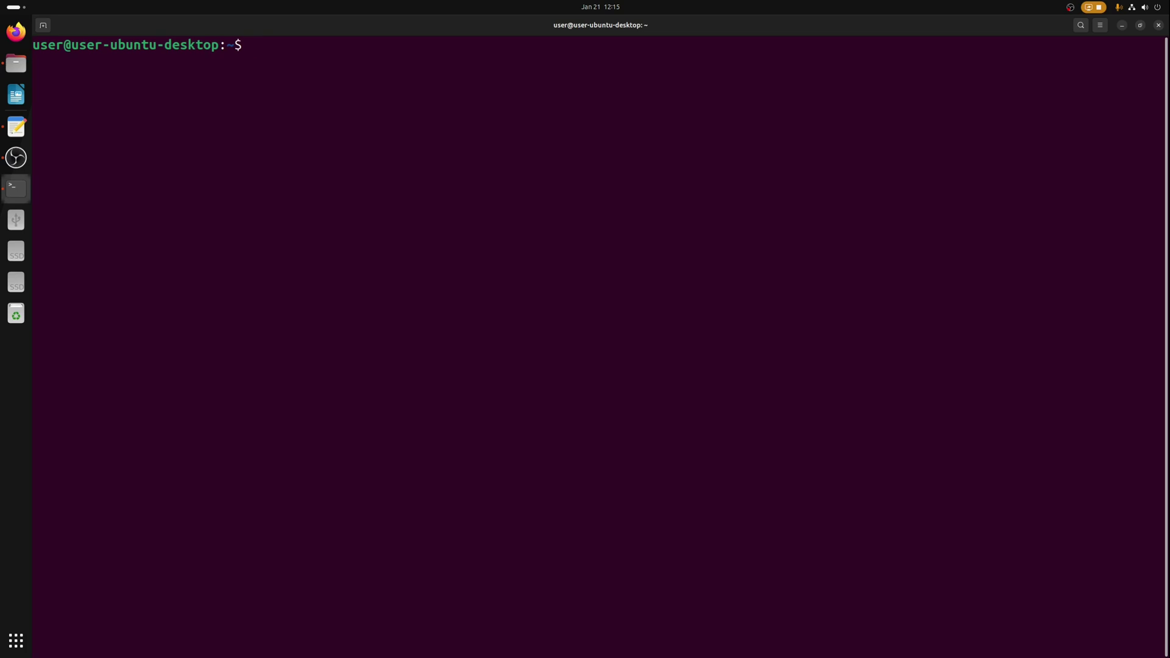
type("sudo nano /usr/bin/update")
key("Return")
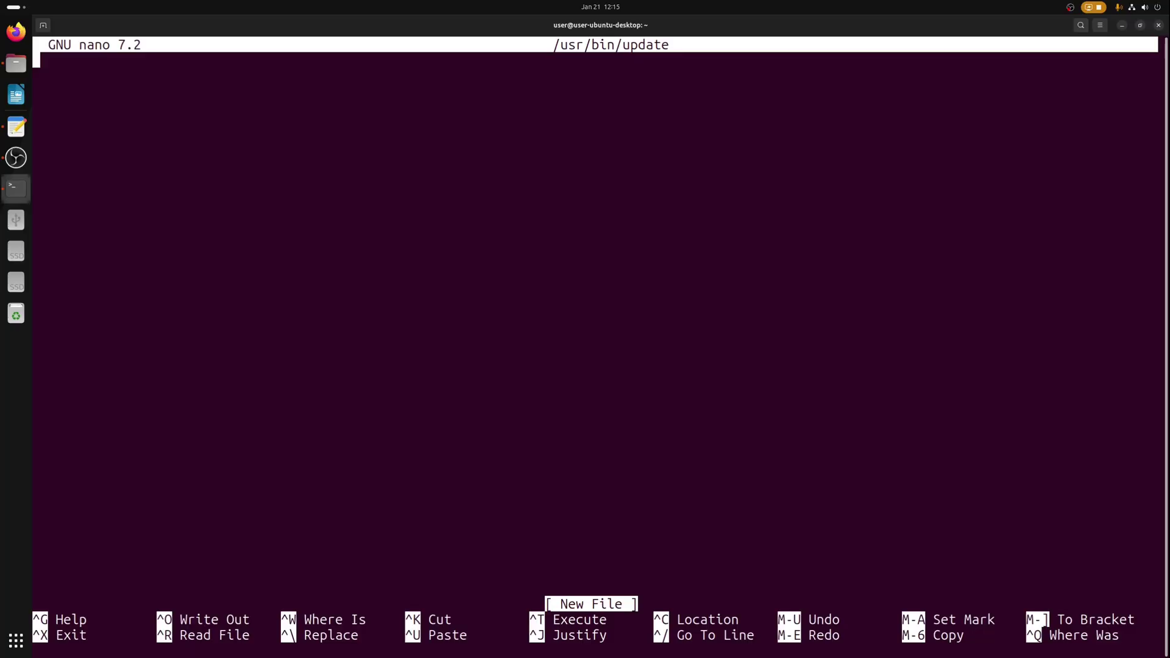
Write the bash script: apt update, full-upgrade -y, autoremove -y, snap refresh, flatpak upgrade -y.
type("#!/bin/bash")
key("Return")
type("sudo apt update")
key("Return")
type("sudo apt full-upgrade -y")
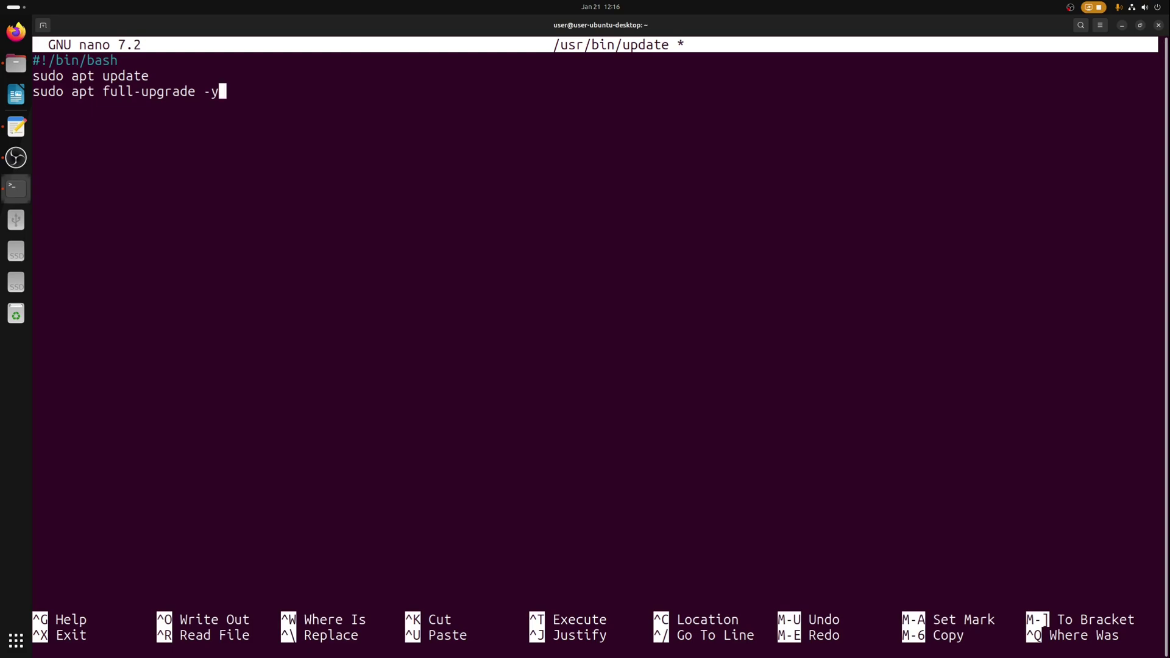
key("Return")
type("sudo apt auto")
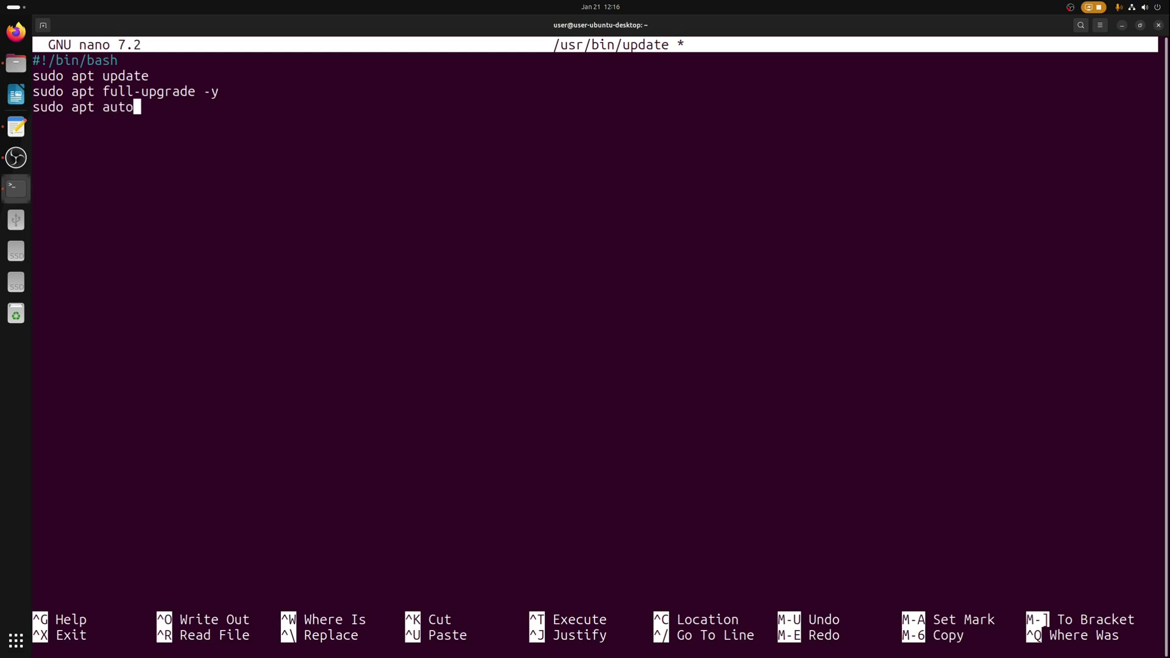
type("remove -y")
key("Return")
type("sudo snap refresh")
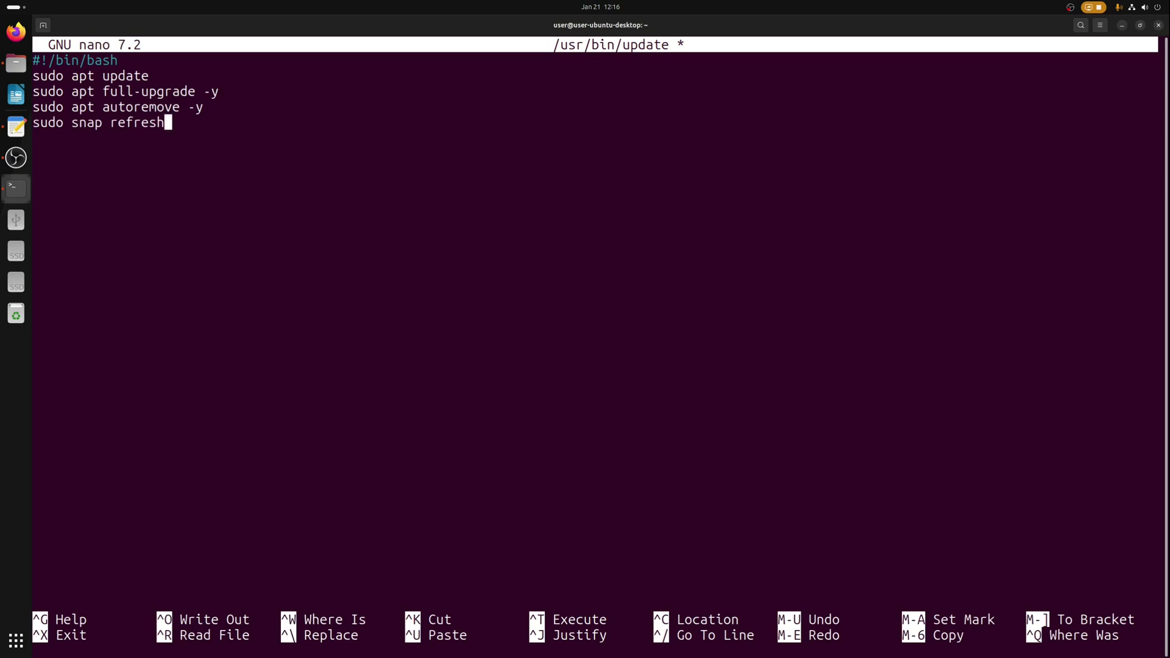
key("Return")
type("flatpak upgrade -y")
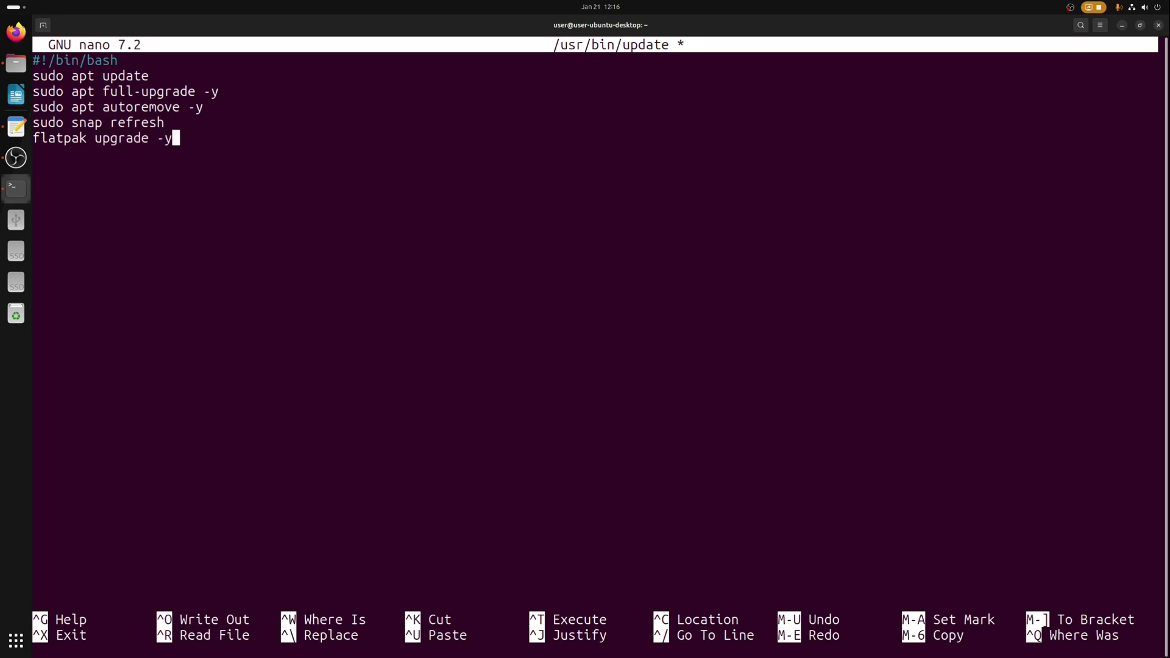
Save the script under its existing name and exit nano.
key("ctrl+x")
key("y")
key("Return")
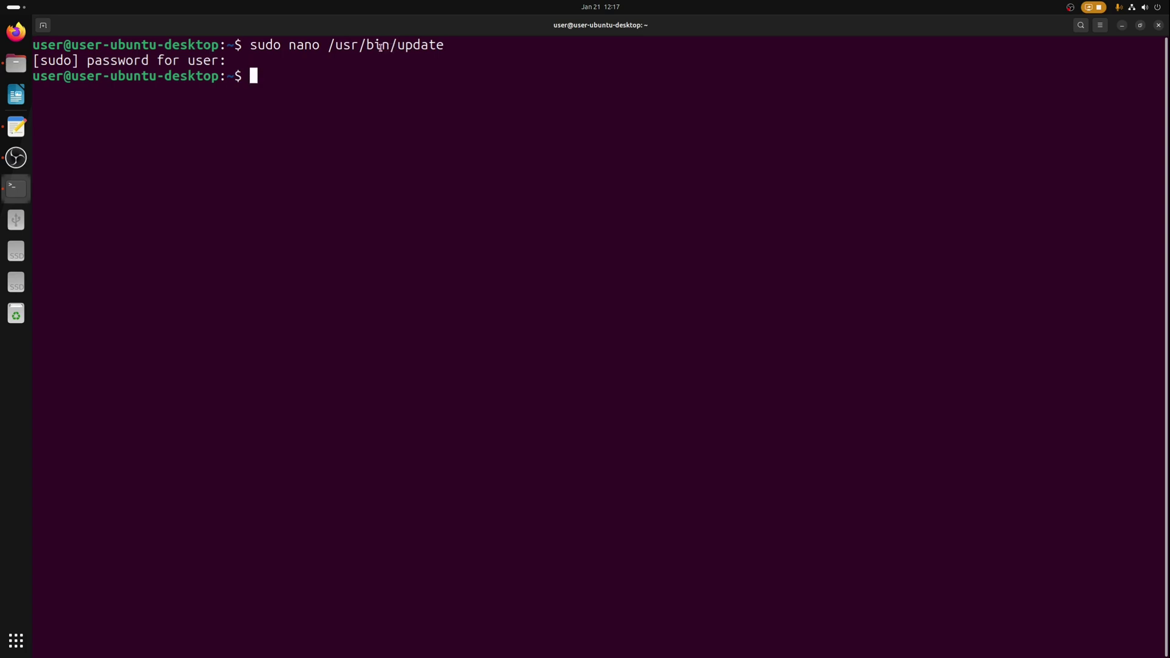
Make /usr/bin/update executable with chmod +x, then run the update command.
type("update")
key("BackSpace")
key("BackSpace")
key("BackSpace")
key("BackSpace")
key("BackSpace")
key("BackSpace")
type("sudo chmod +x ")
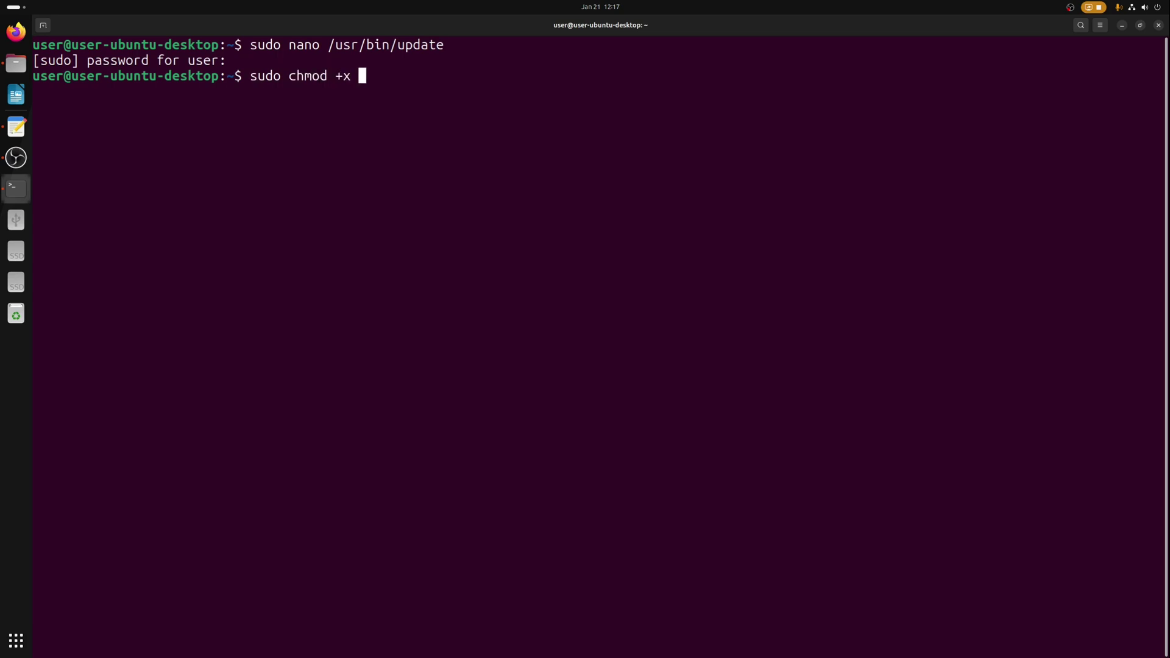
type("/usr/bin/update")
key("Return")
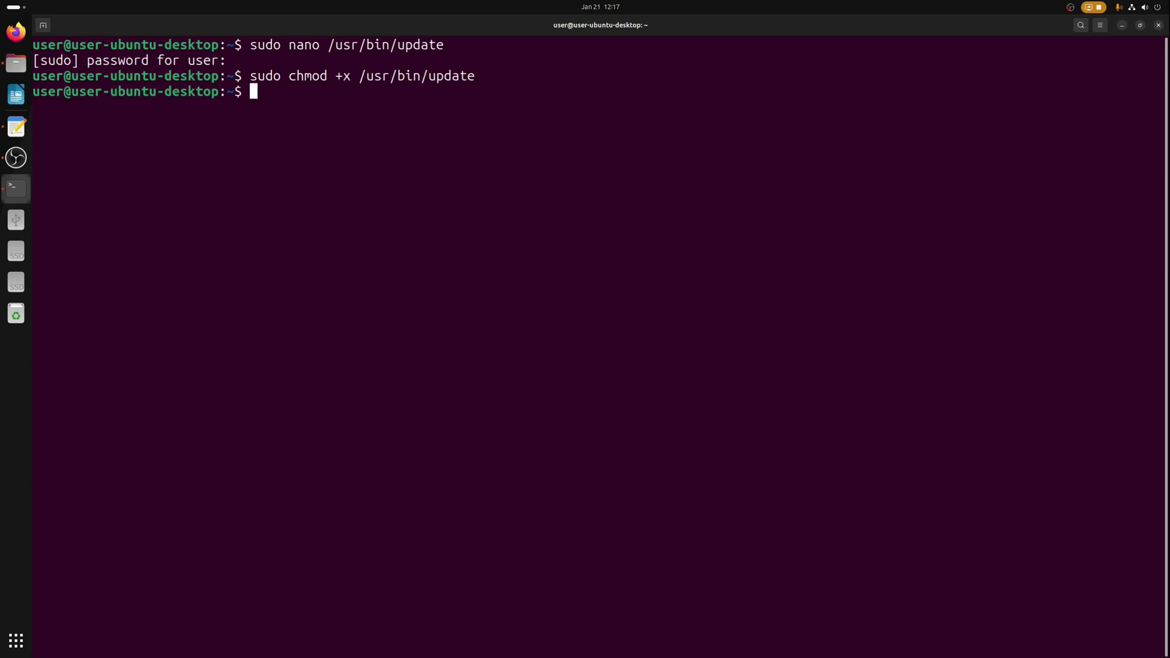
type("update")
key("Return")
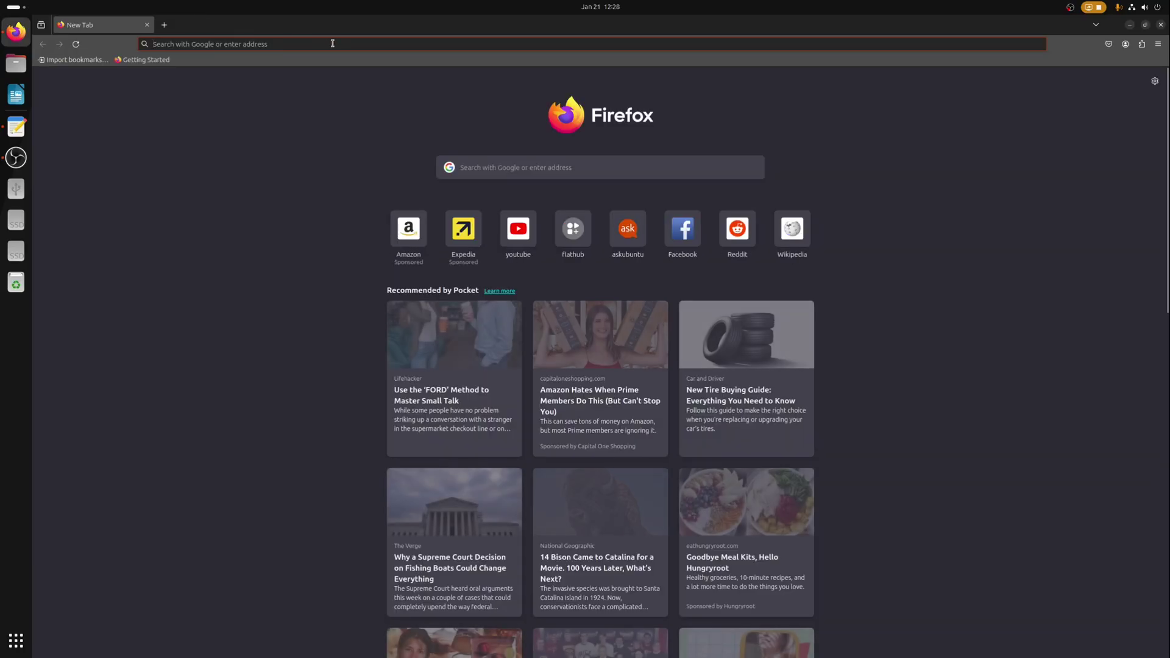
Search for rustdesk and download rustdesk-1.2.3-x86_64.deb from its GitHub release into Downloads.
left_click(333, 45)
type("rustdesk")
key("Return")
left_click(204, 200)
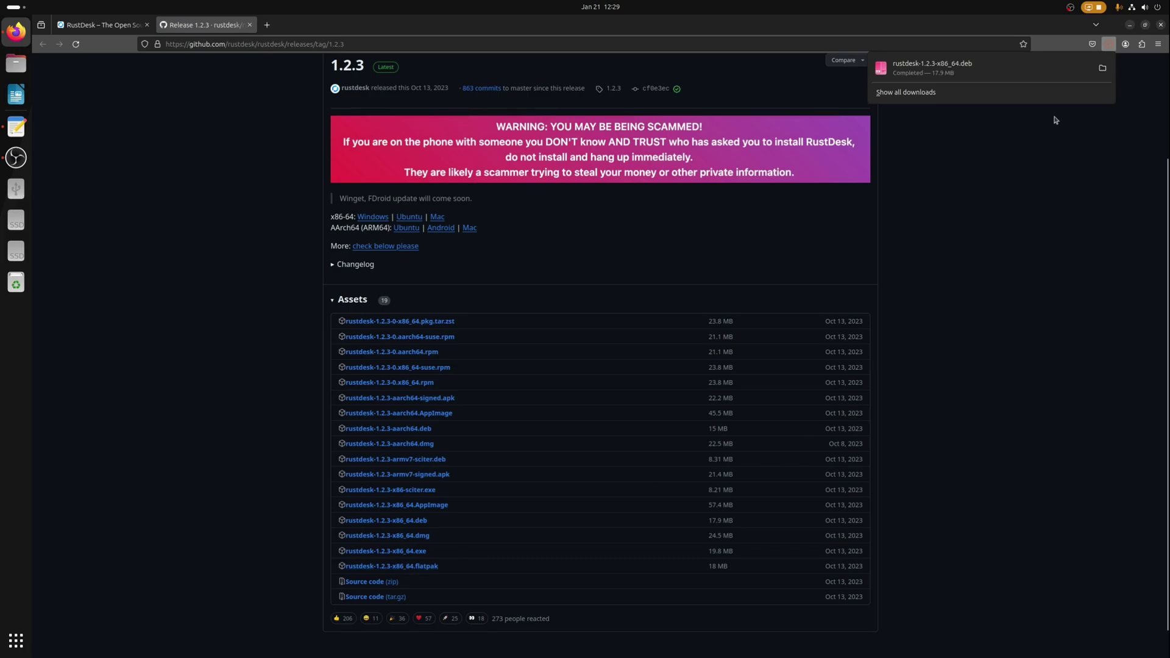
left_click(1103, 71)
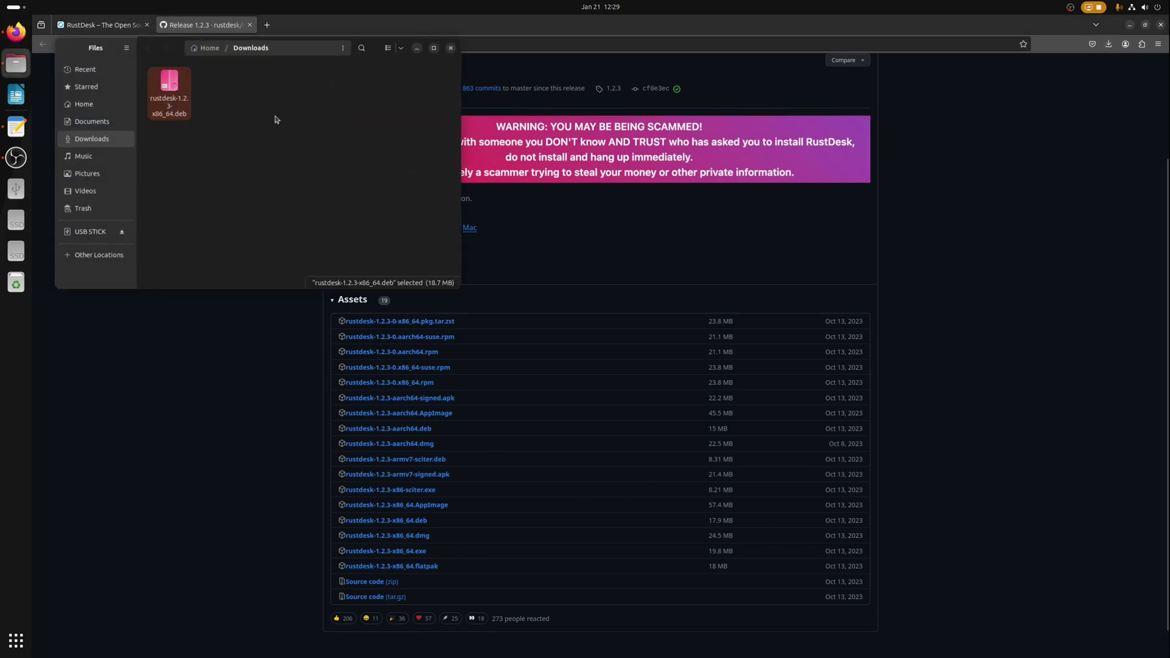
left_click(355, 216)
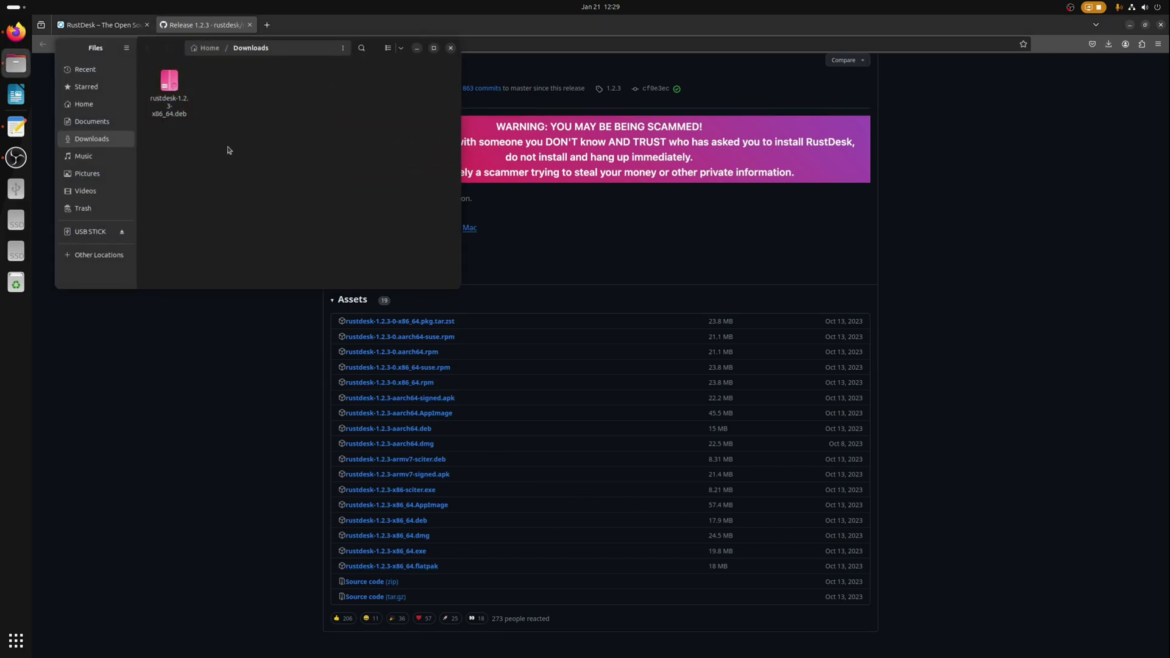
Install ./rustdesk-1.2.3-x86_64.deb with sudo apt from Downloads, then search apps for 'rust'.
right_click(223, 118)
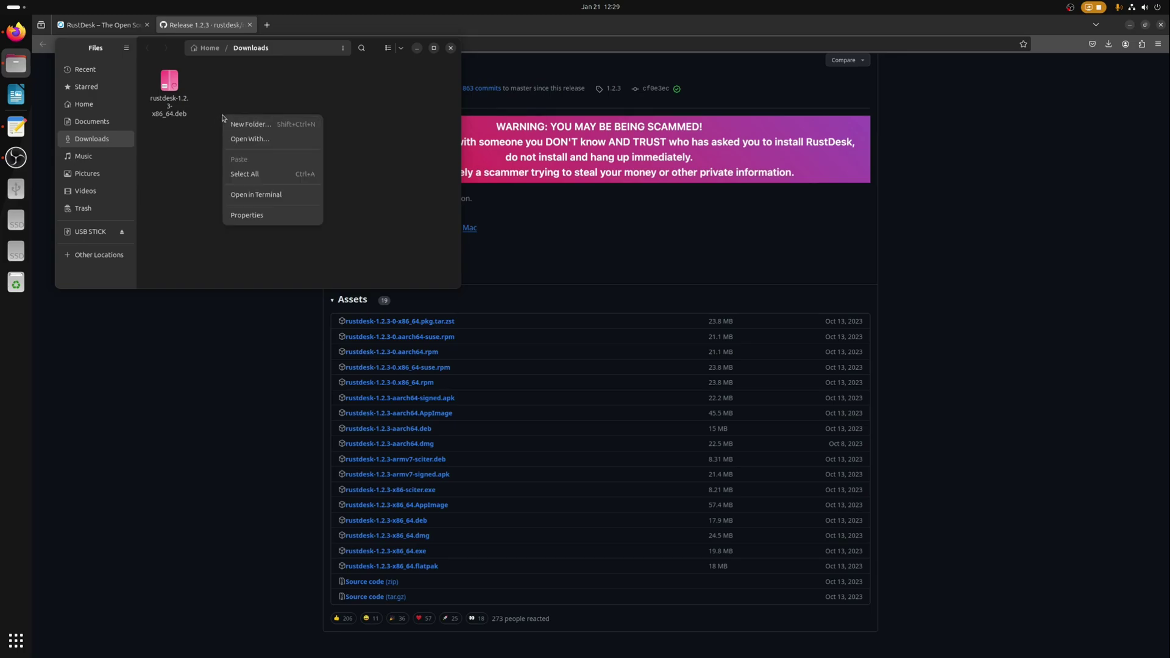
left_click(256, 194)
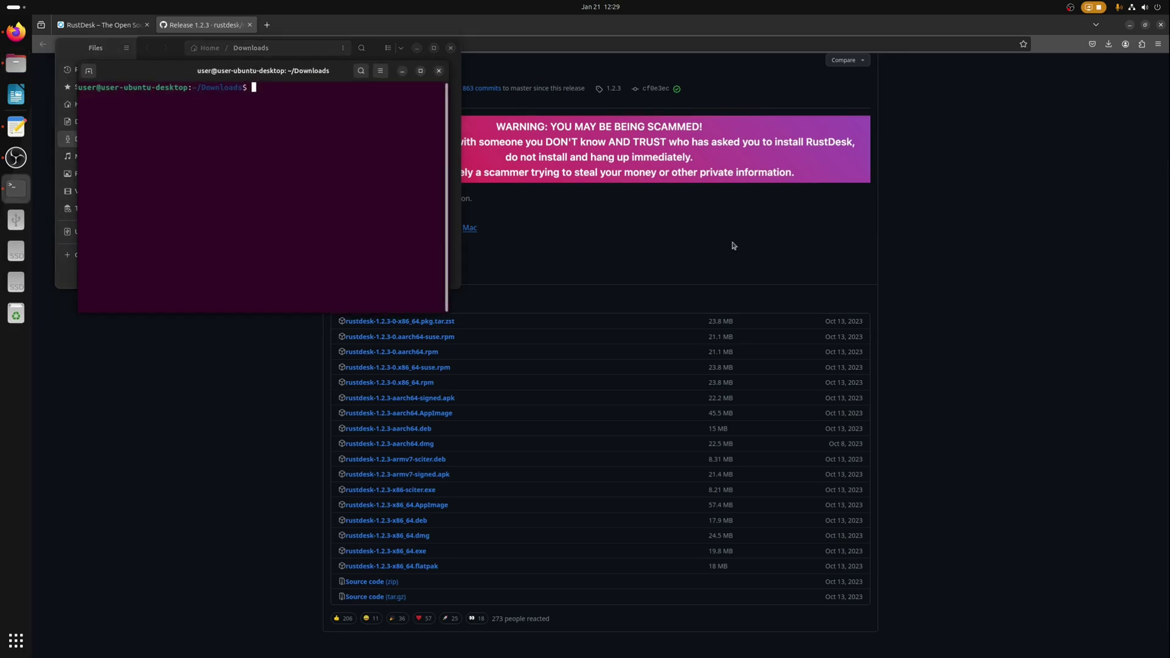
type("sudo apt install ./")
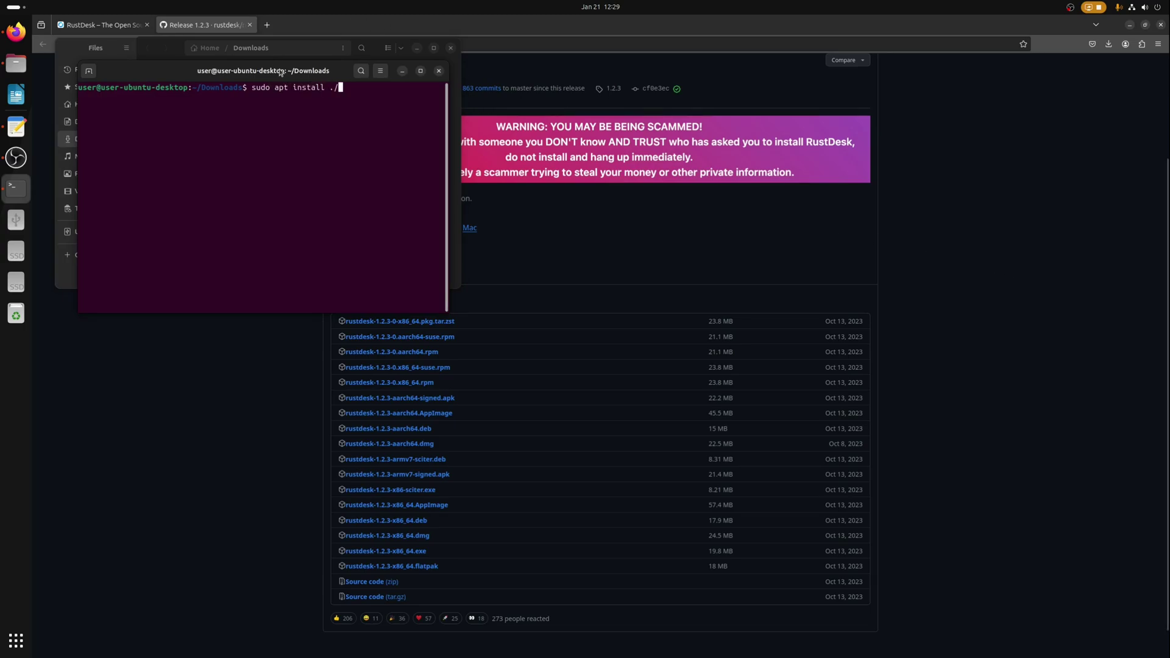
left_click_drag(283, 72, 319, 148)
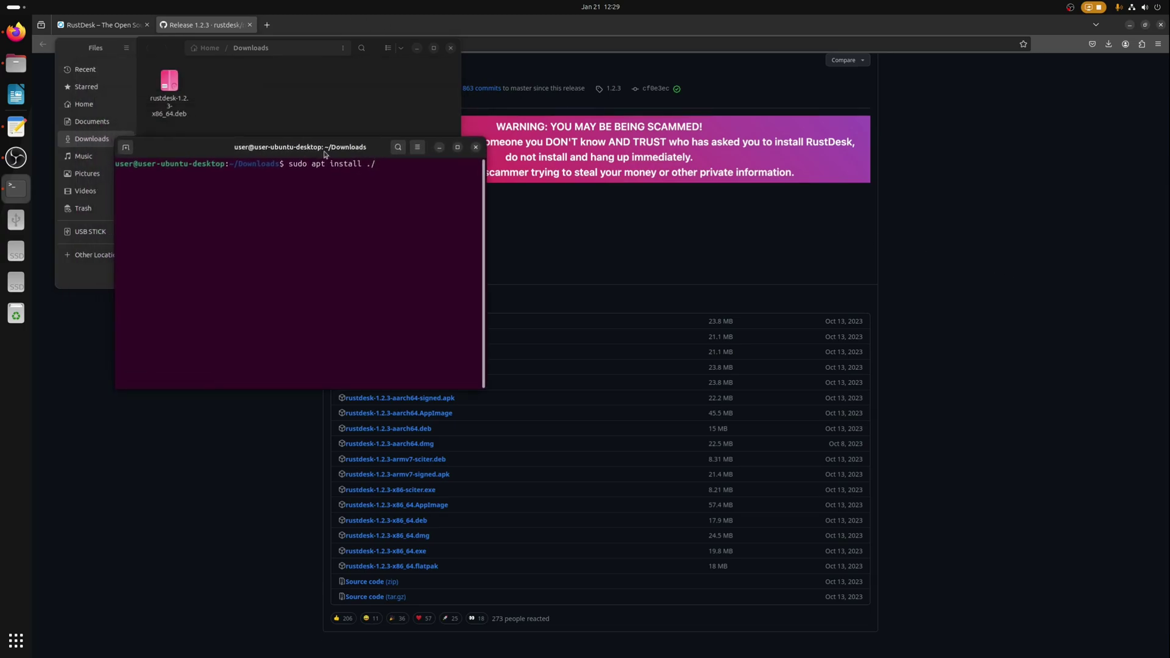
key("Tab")
key("Return")
key("Return")
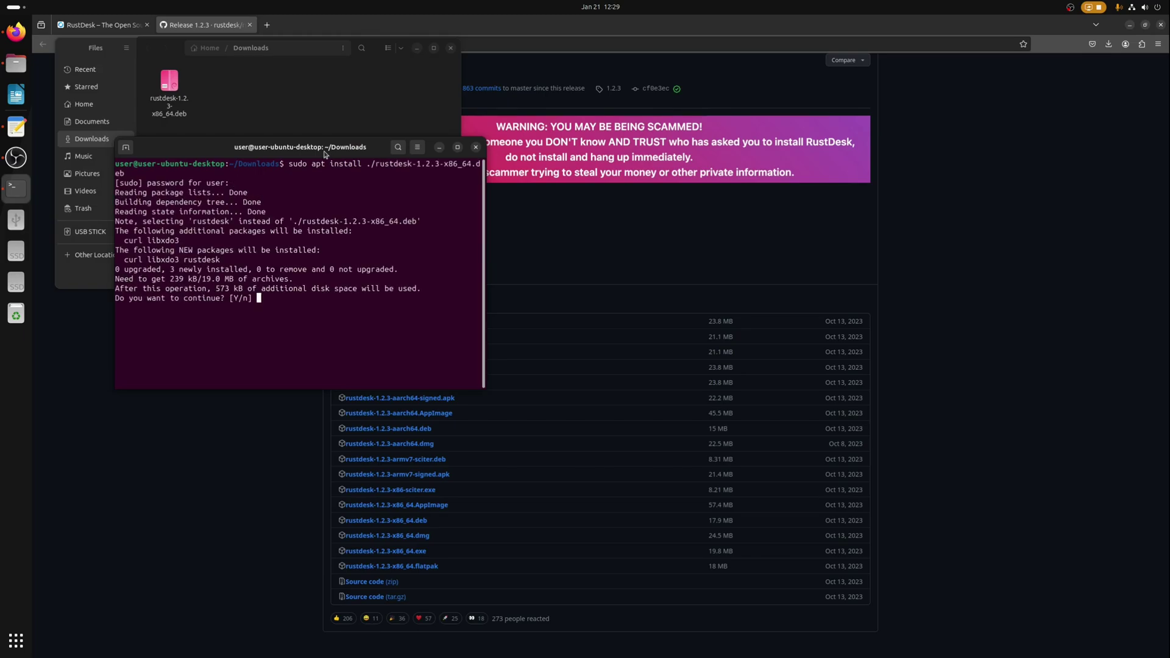
key("Return")
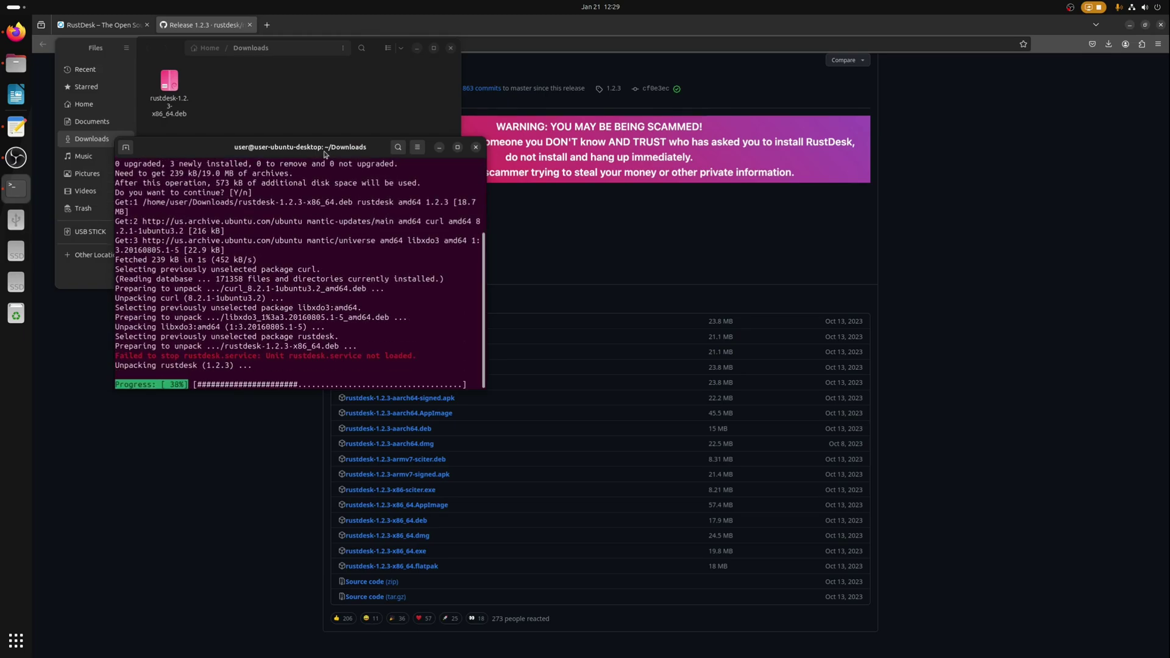
key("super")
type("rust")
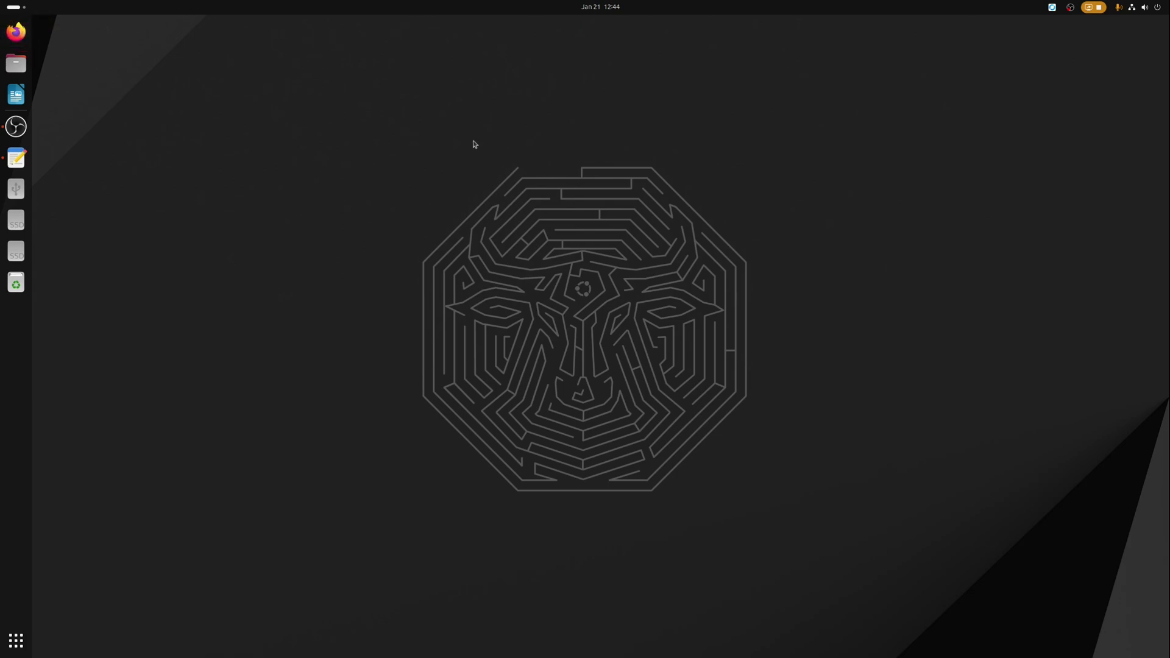
Search for librewolf and open the official librewolf.net website.
type("l")
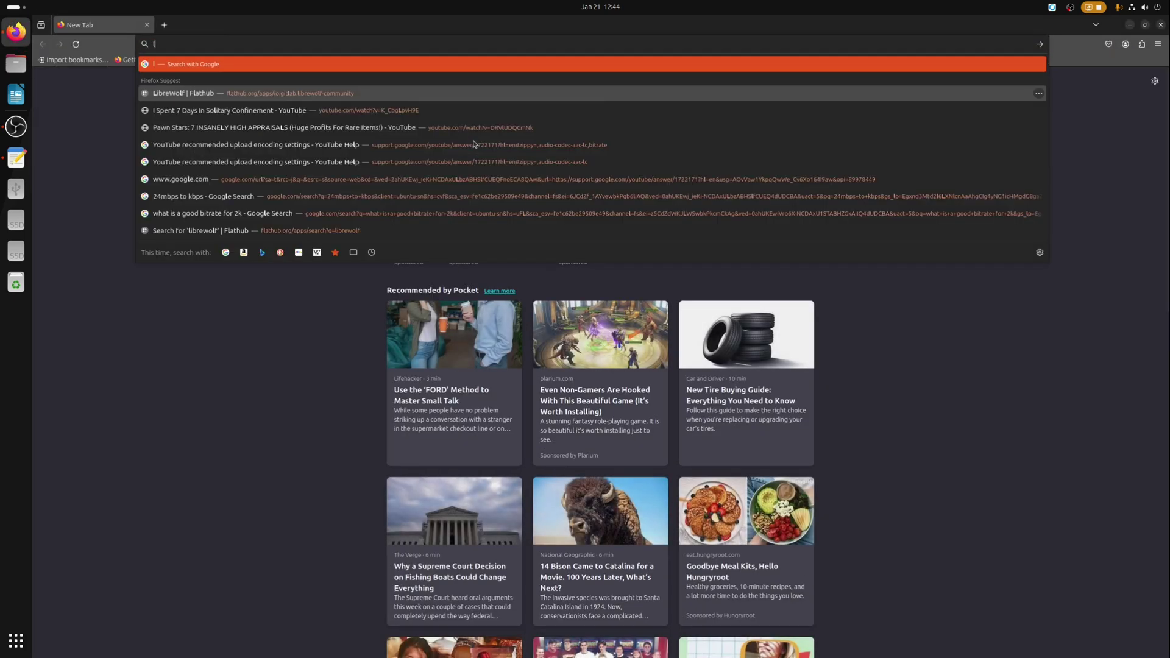
type("ibrewolf")
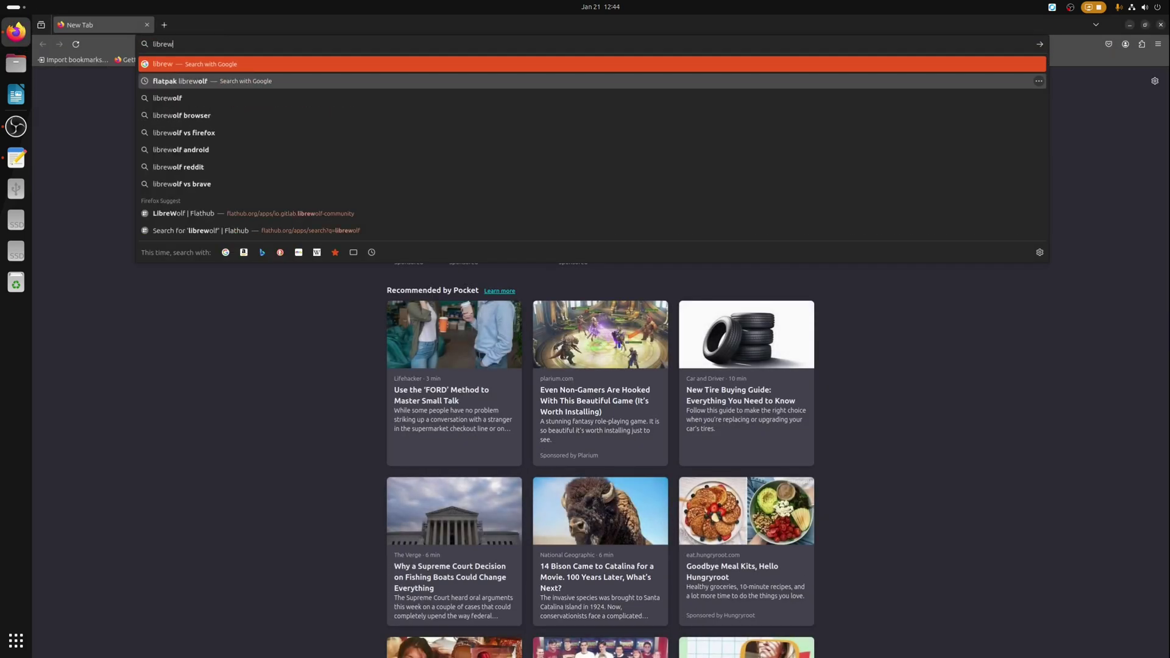
key("Return")
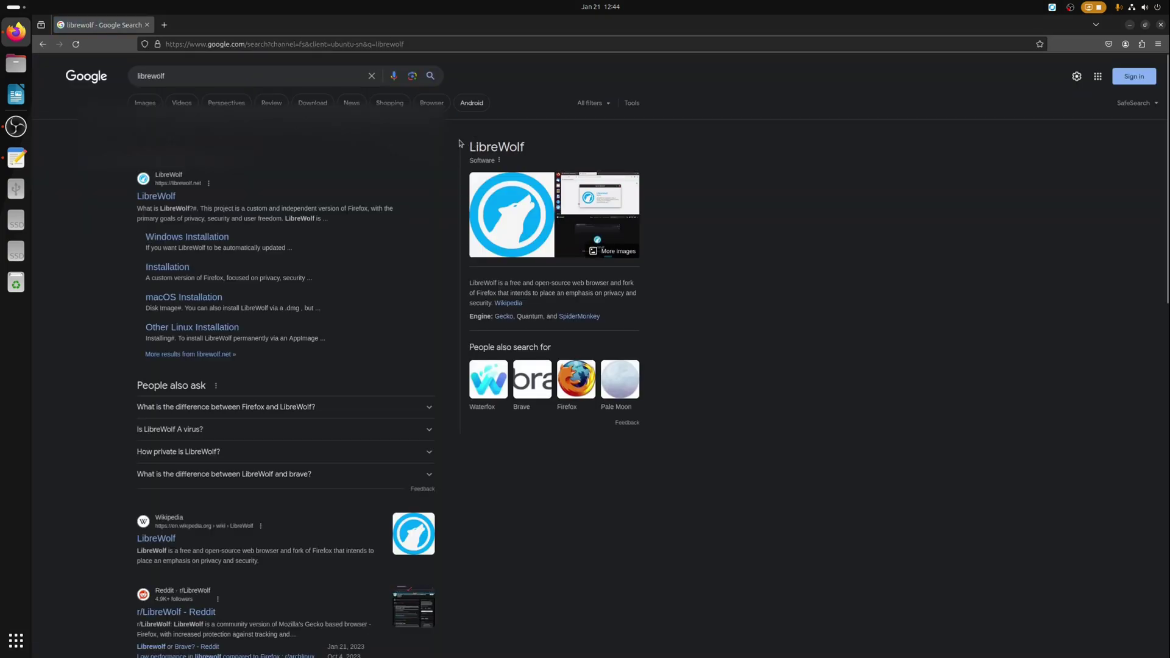
left_click(160, 196)
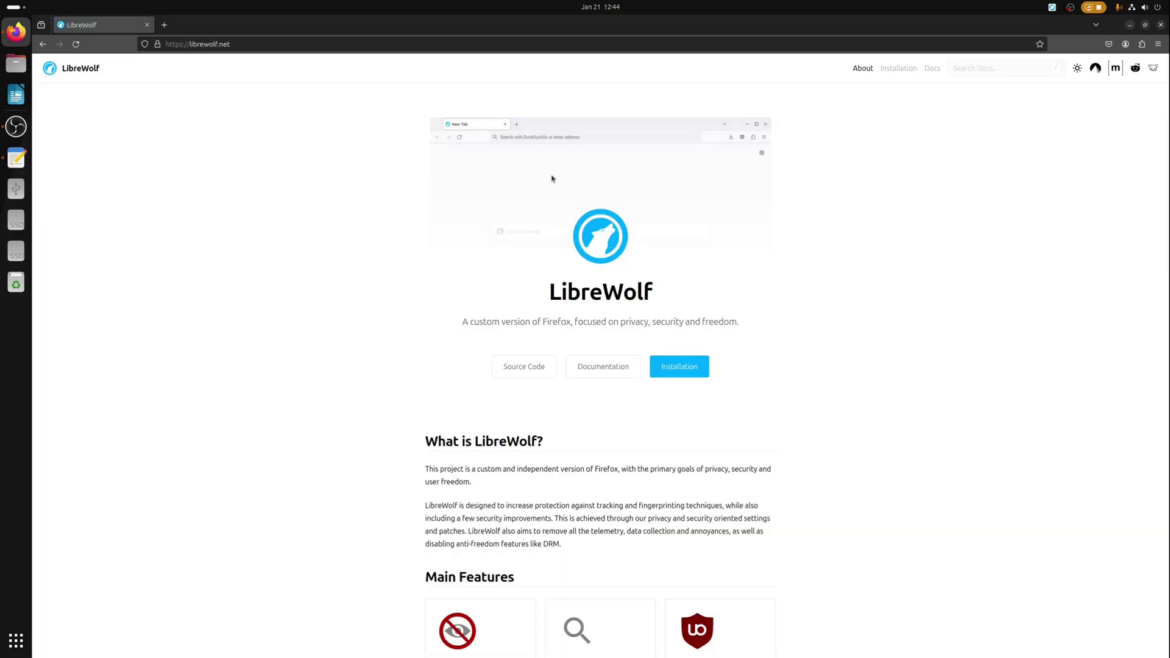
Browse the LibreWolf homepage features, then return to the top of the page.
scroll(553, 178, "down", 5)
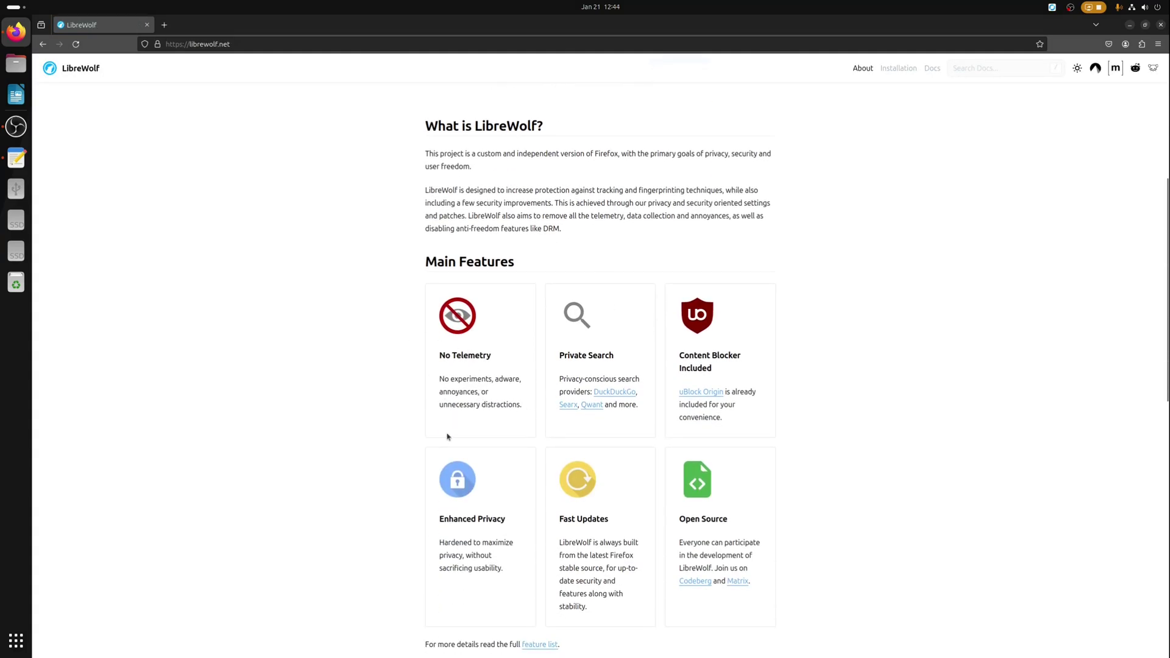
scroll(707, 391, "down", 1)
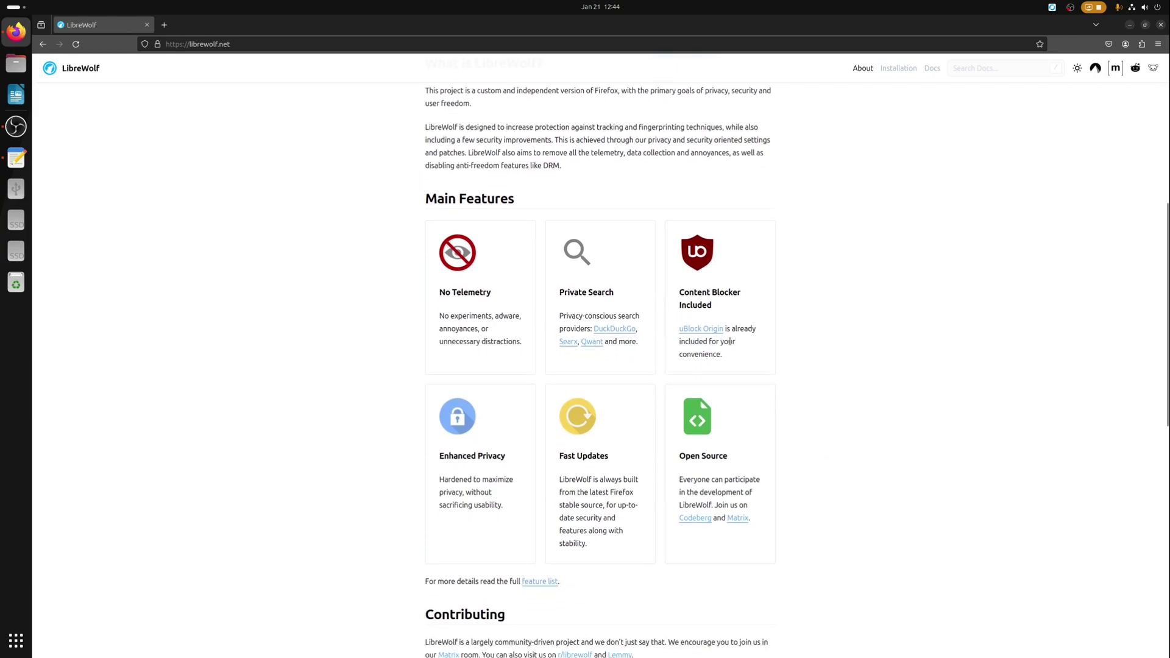
triple_click(710, 301)
scroll(921, 492, "down", 1)
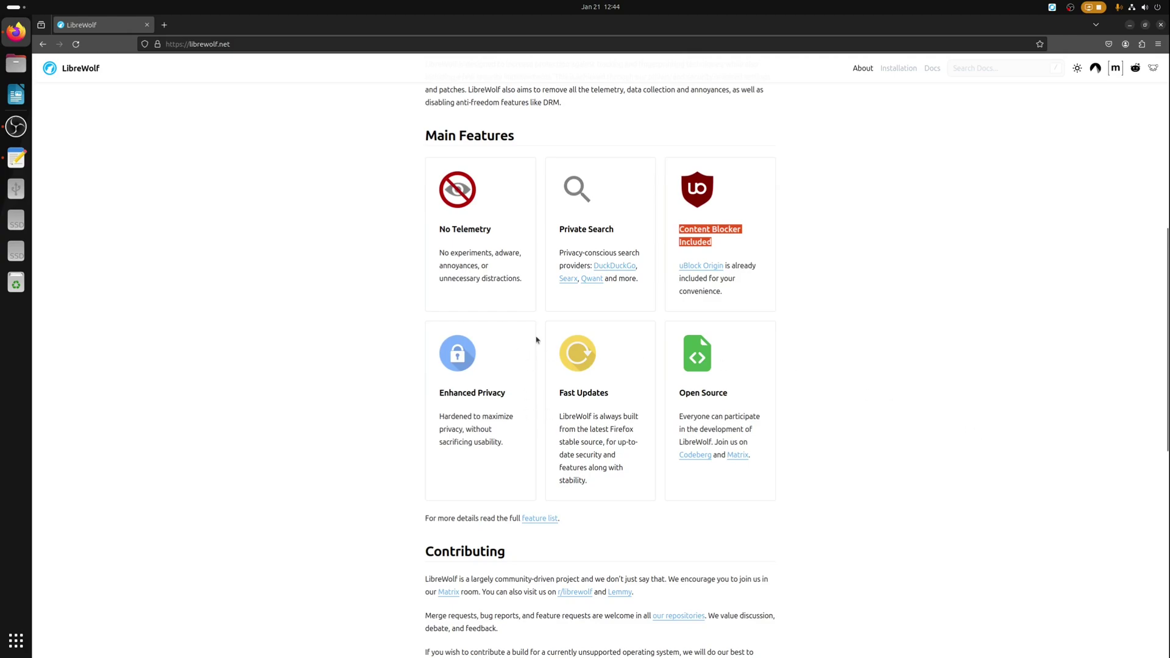
scroll(854, 486, "down", 8)
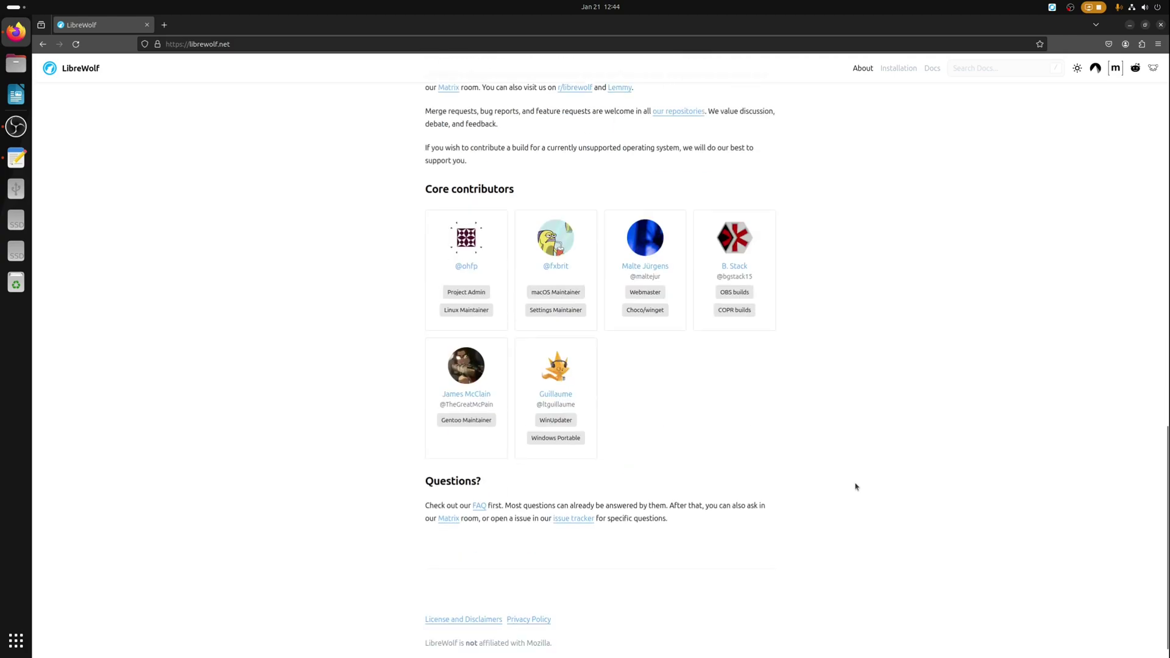
key("Home")
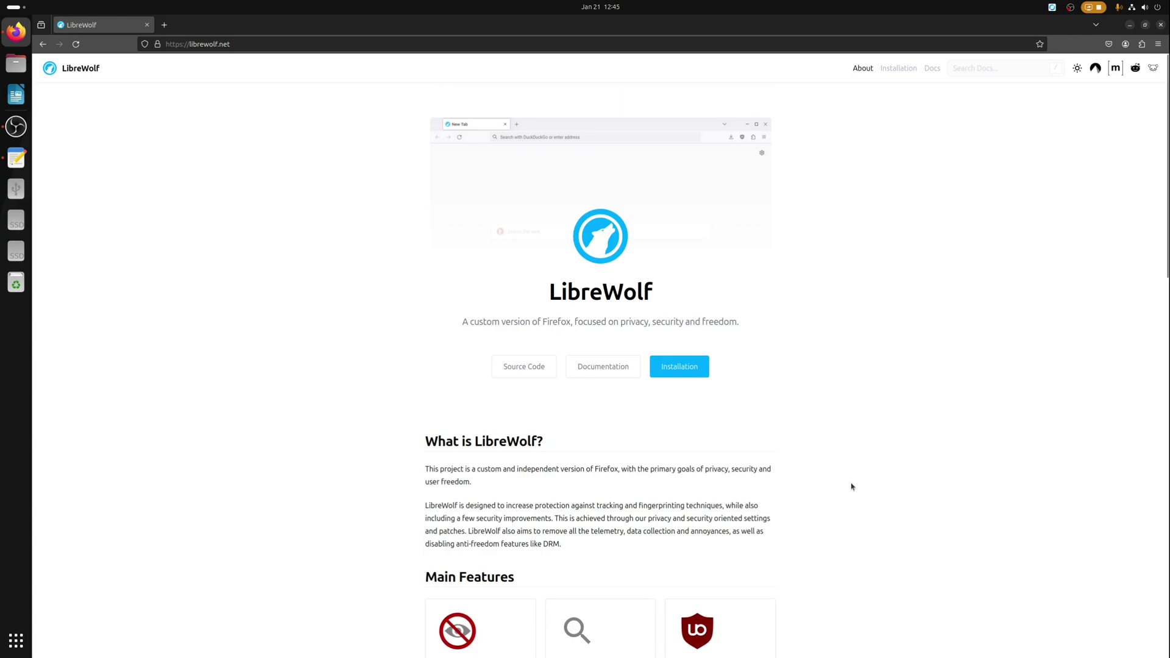
Open LibreWolf's installation page and view the Debian based instructions.
left_click(897, 68)
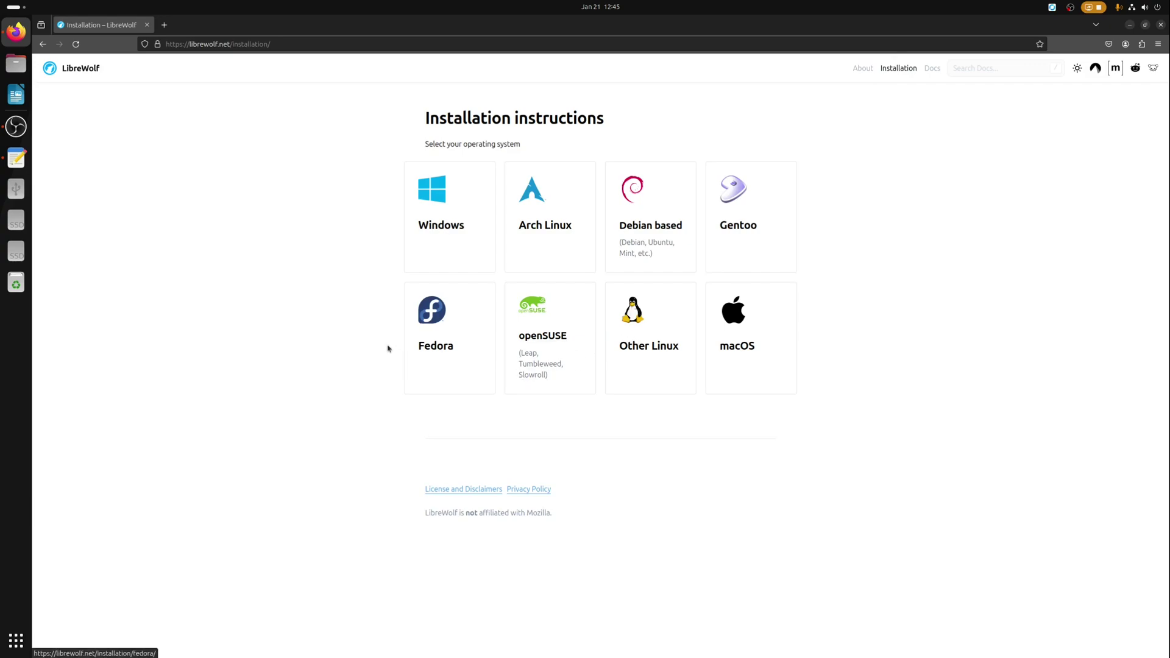
left_click(681, 237)
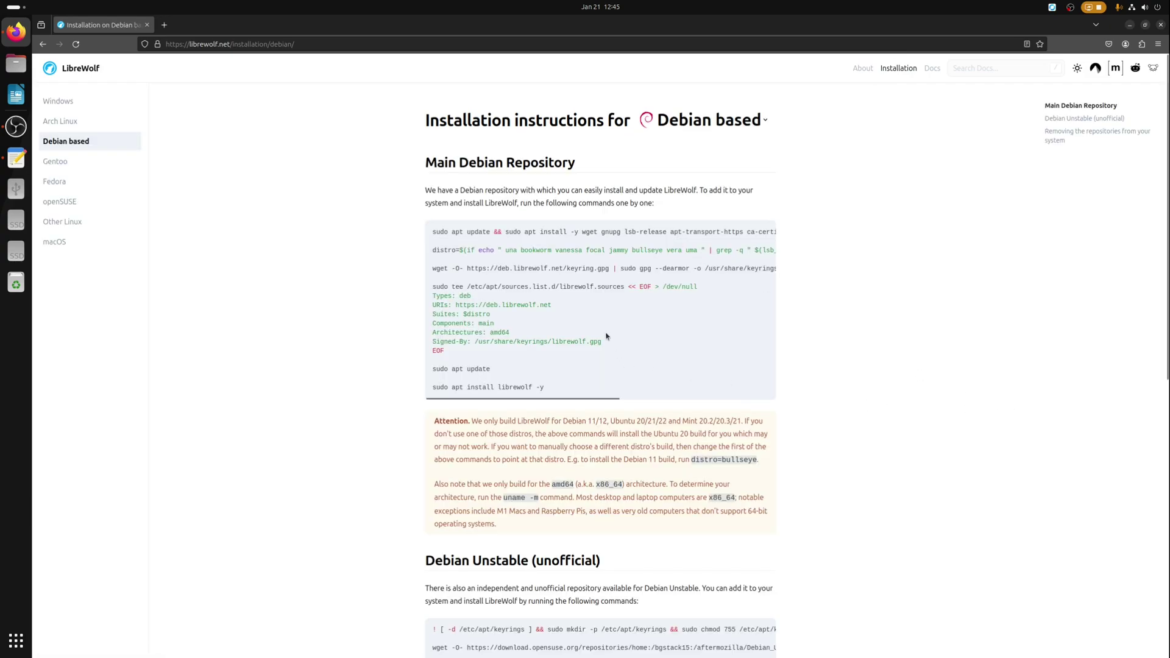
scroll(567, 282, "down", 8)
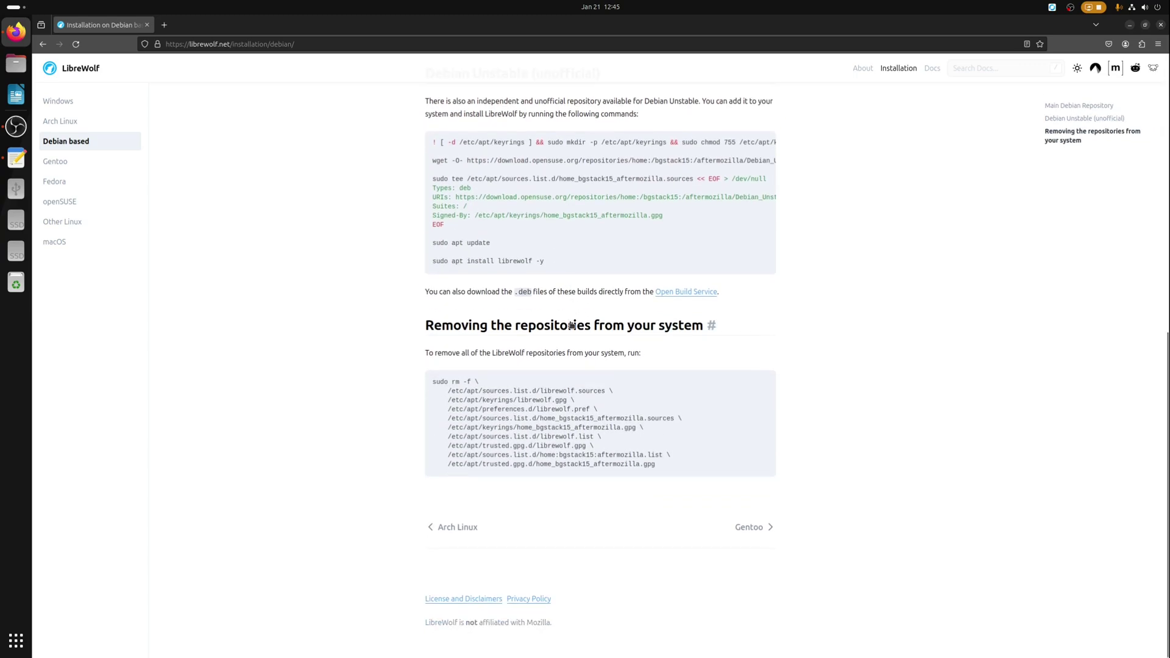
scroll(572, 327, "up", 8)
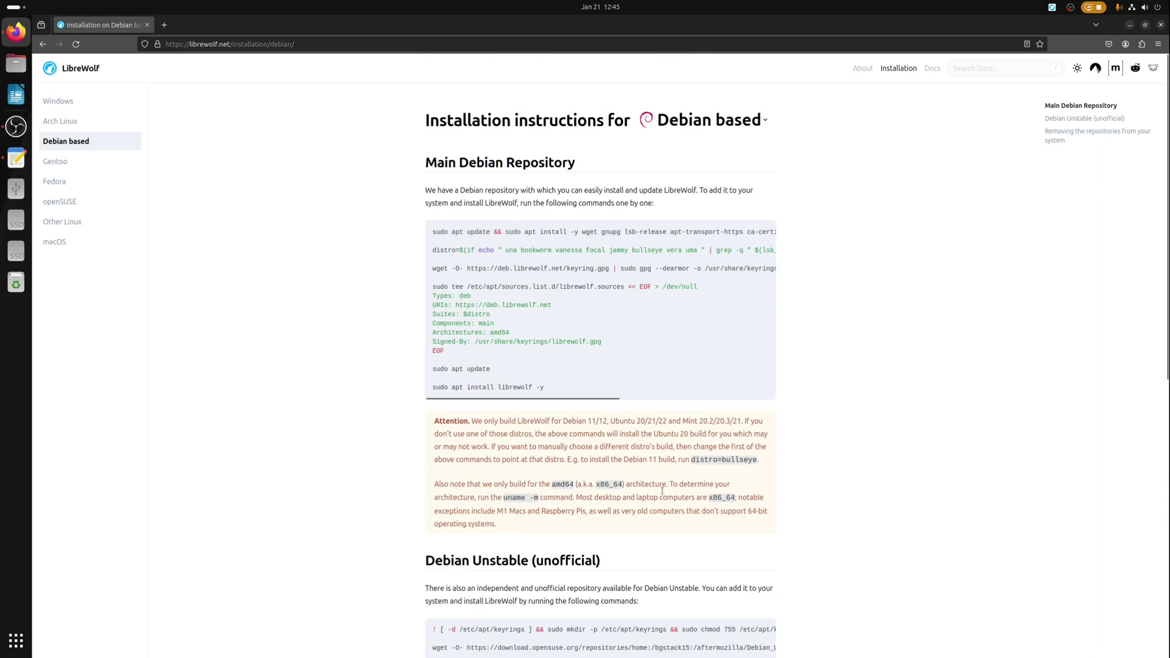
scroll(664, 497, "down", 3)
scroll(664, 497, "up", 3)
Switch to the Other Linux instructions and select the Flatpak install command.
key("alt+Left")
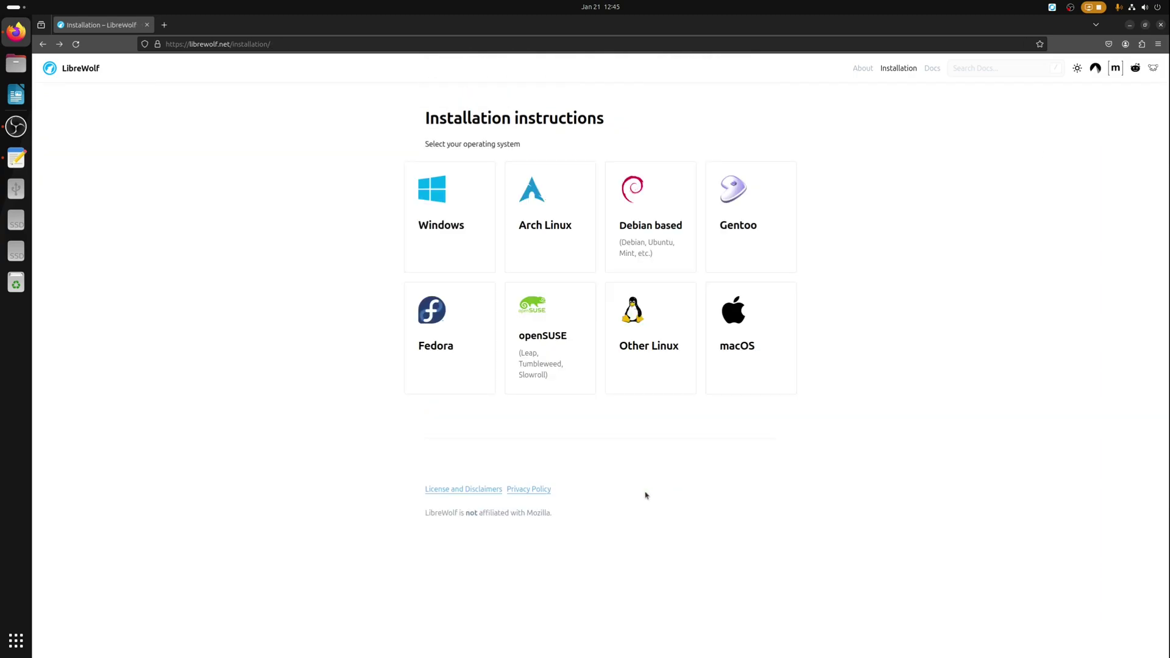
key("alt+Left")
scroll(783, 470, "down", 15)
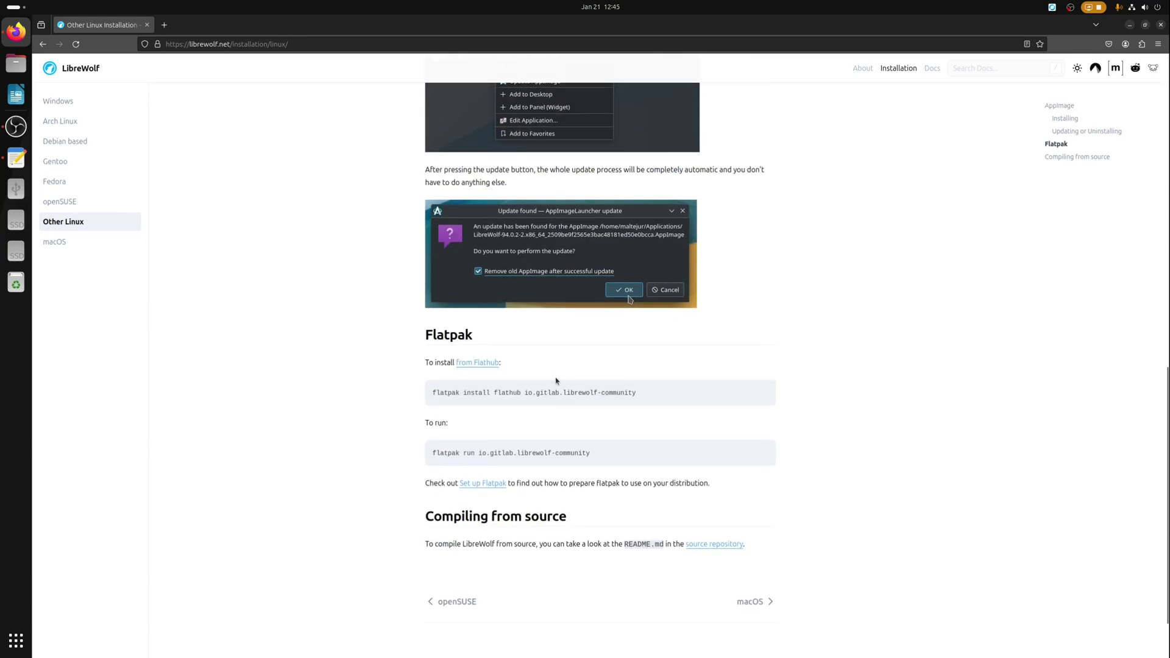
scroll(632, 436, "down", 2)
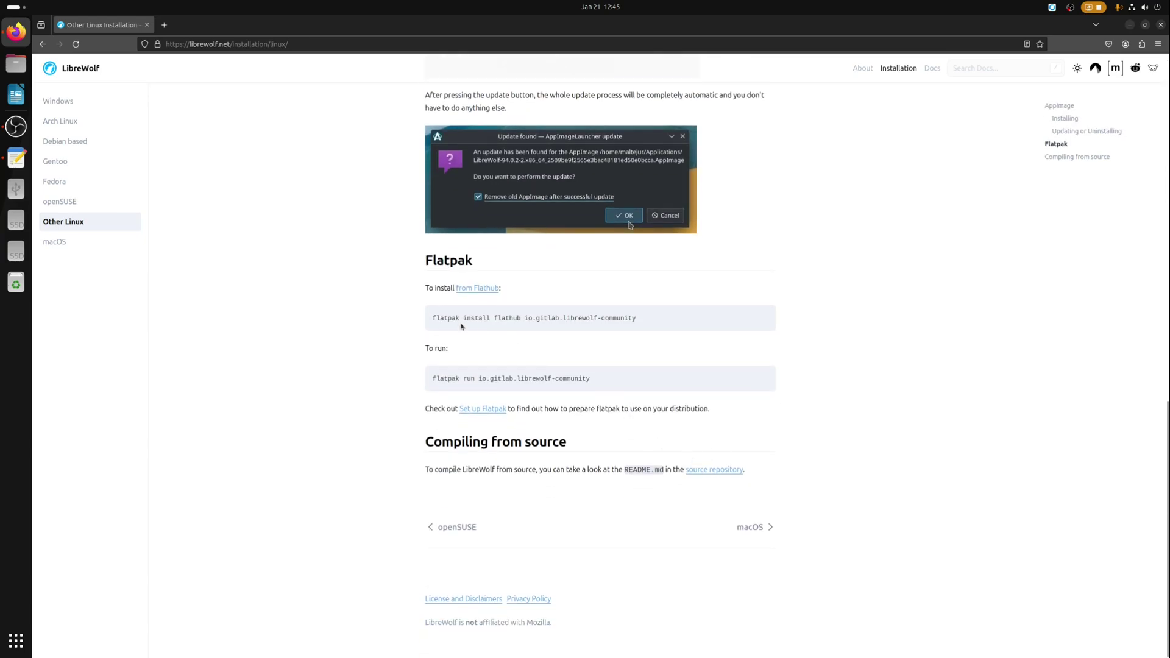
triple_click(467, 321)
Copy the LibreWolf flatpak install command and paste it into a new terminal.
right_click(468, 321)
left_click(485, 333)
key("ctrl+alt+t")
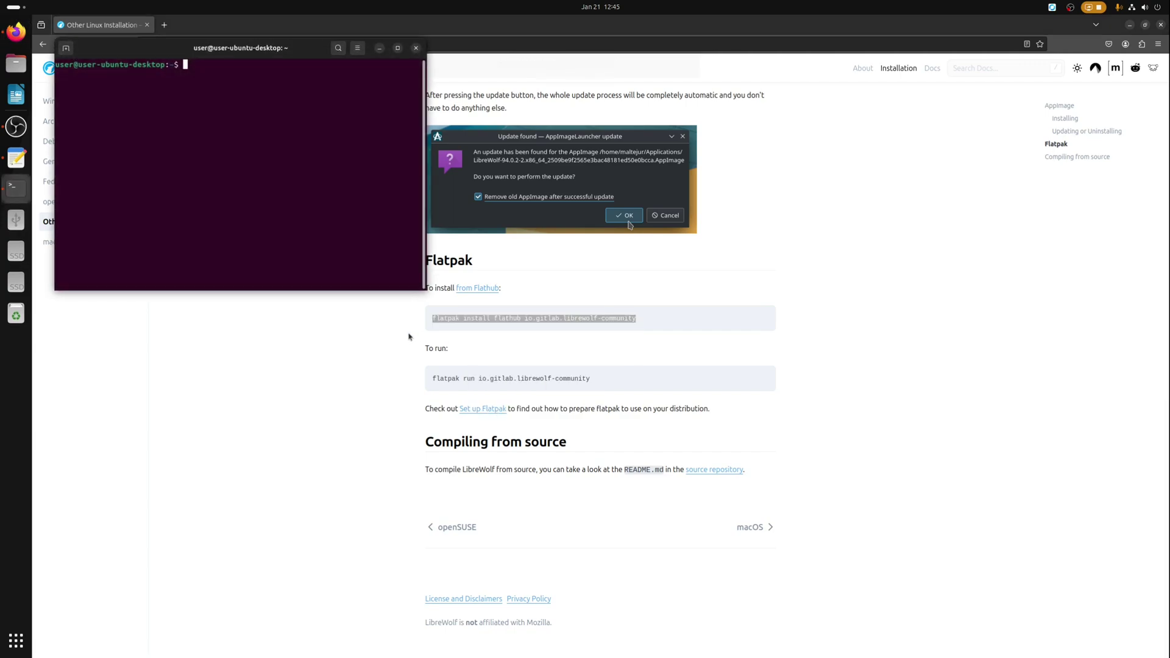
right_click(360, 114)
left_click(380, 143)
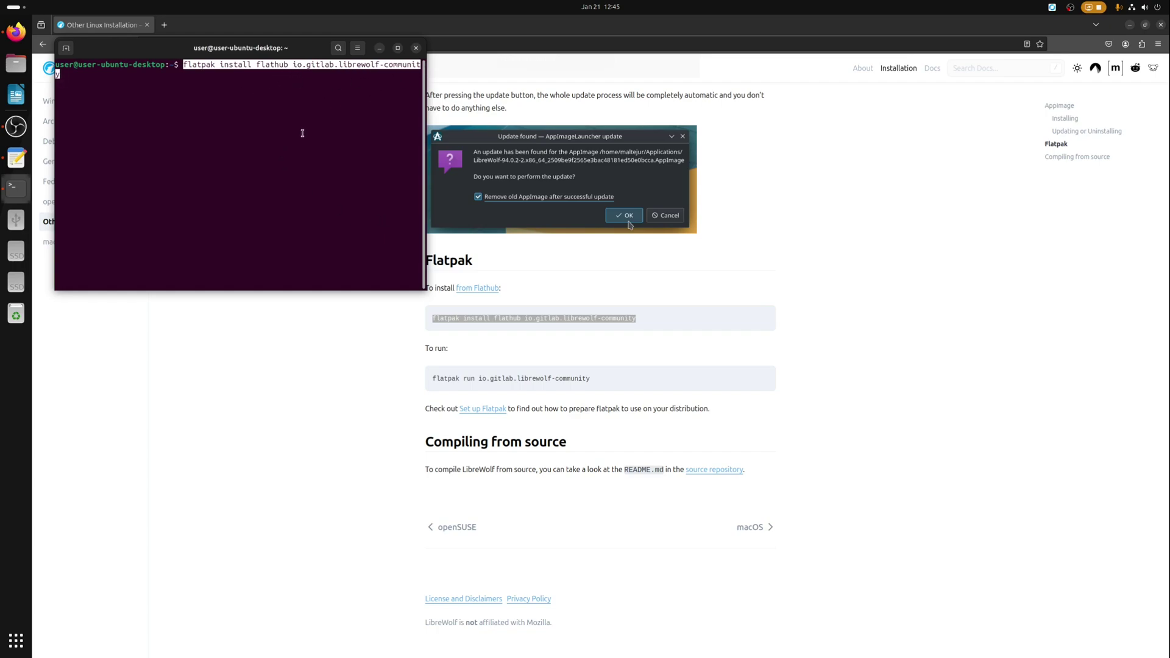
Run the LibreWolf flatpak install, accepting the runtime and installation prompts.
key("Return")
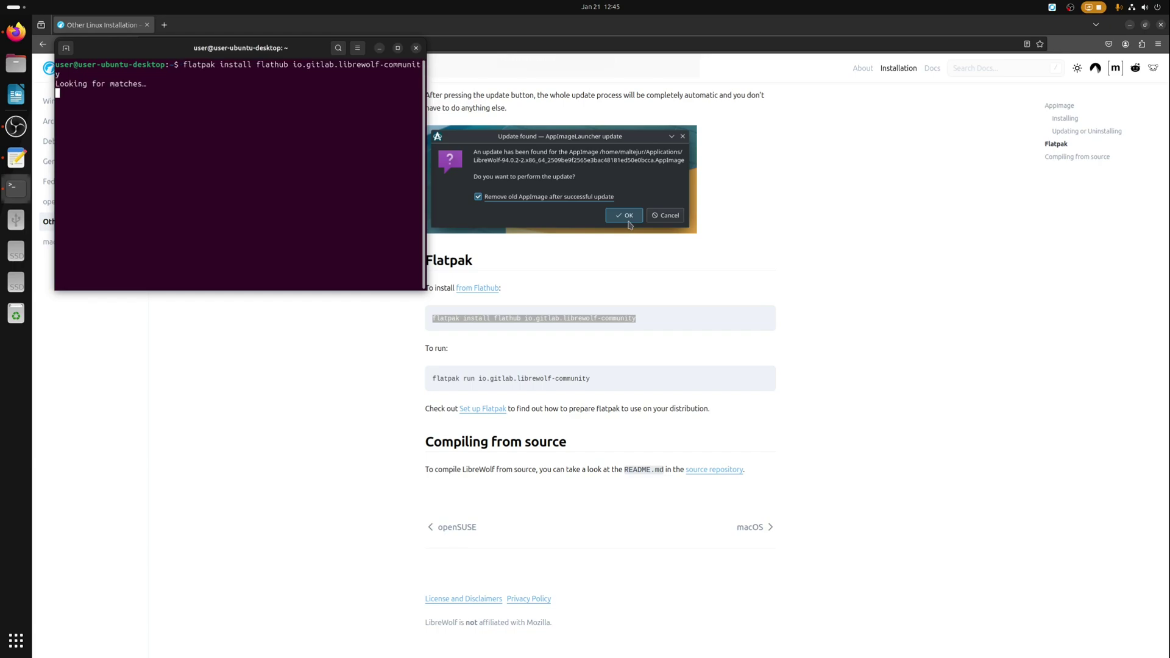
key("Return")
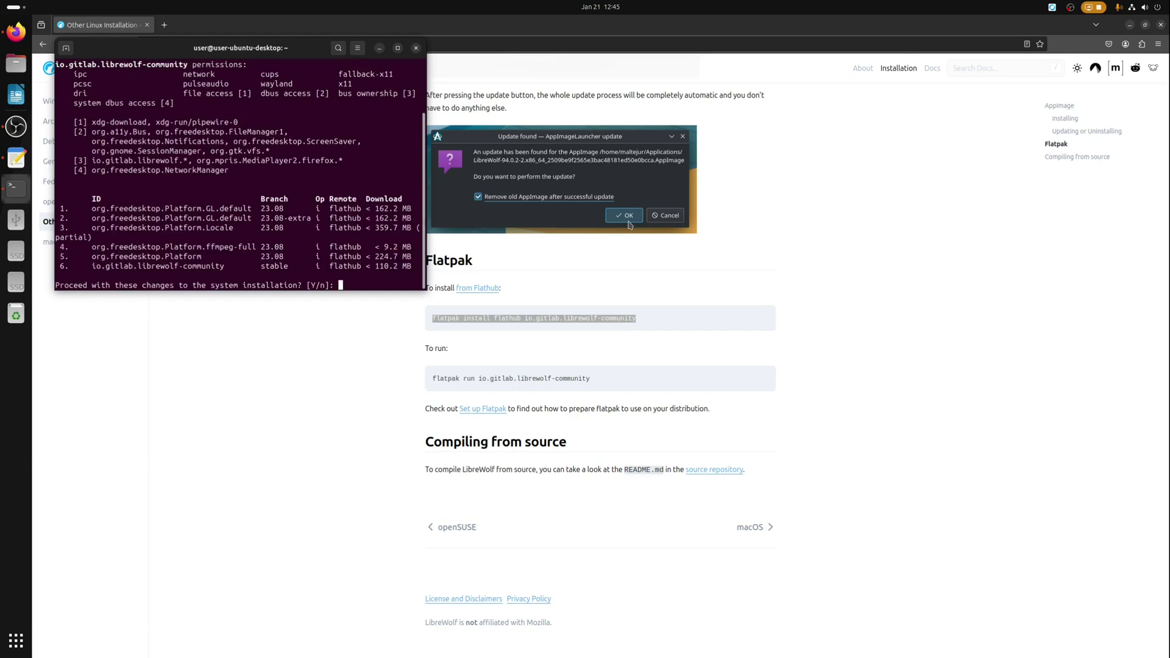
key("Return")
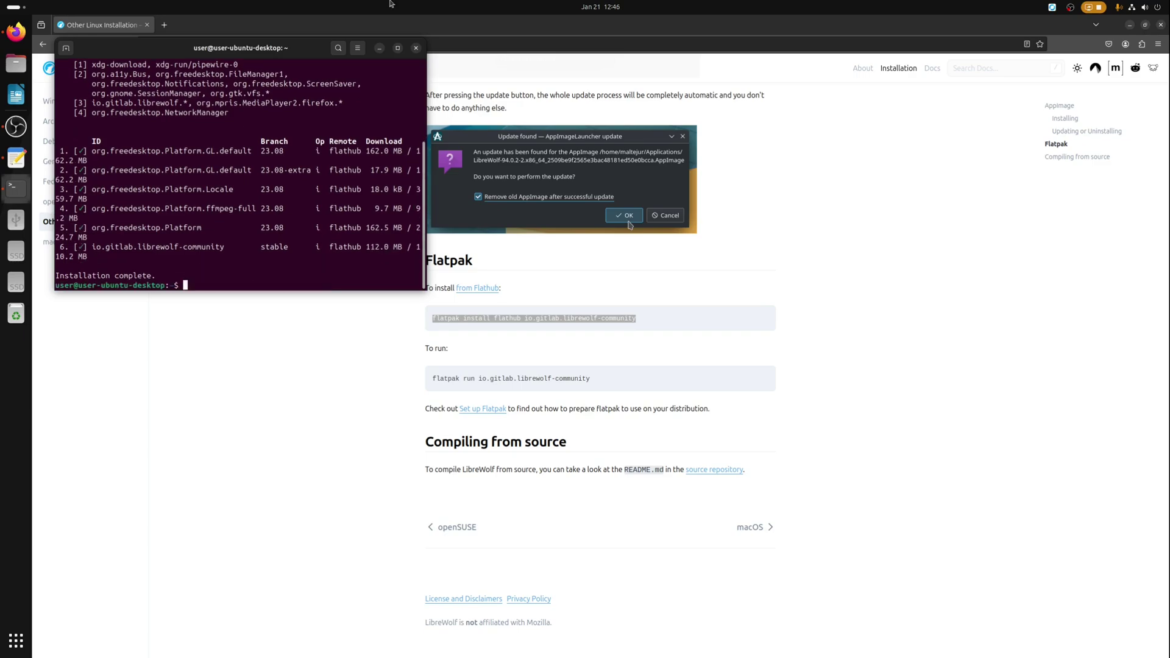
Close the finished terminal and launch LibreWolf from the app search.
left_click(416, 48)
key("super")
type("l")
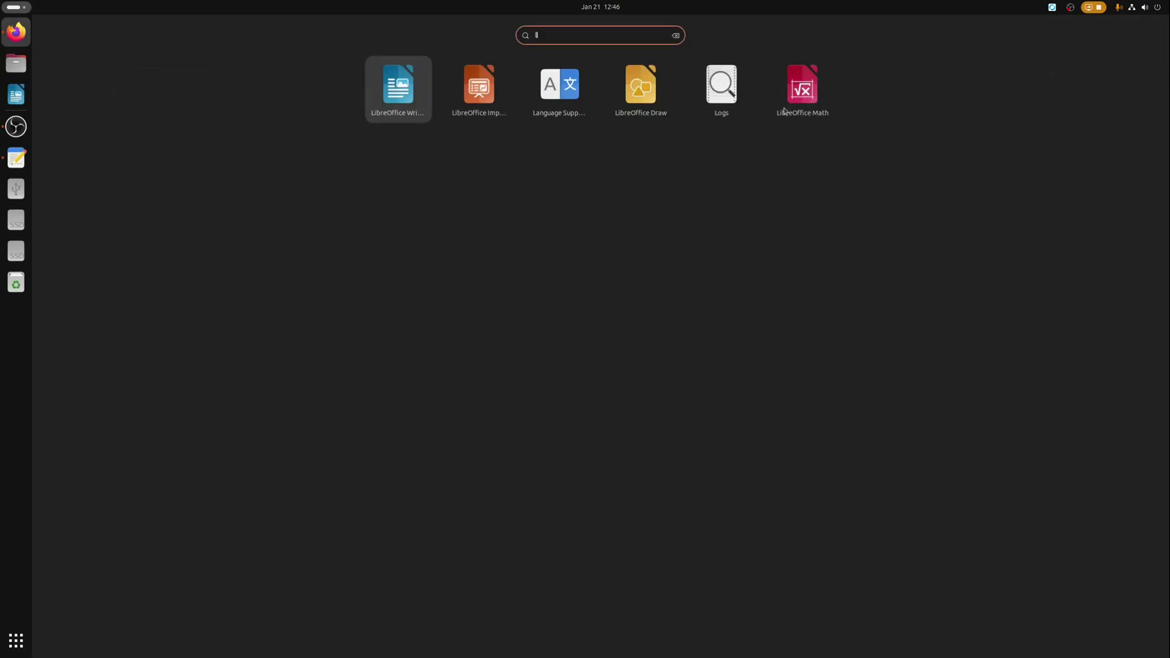
type("ibrel")
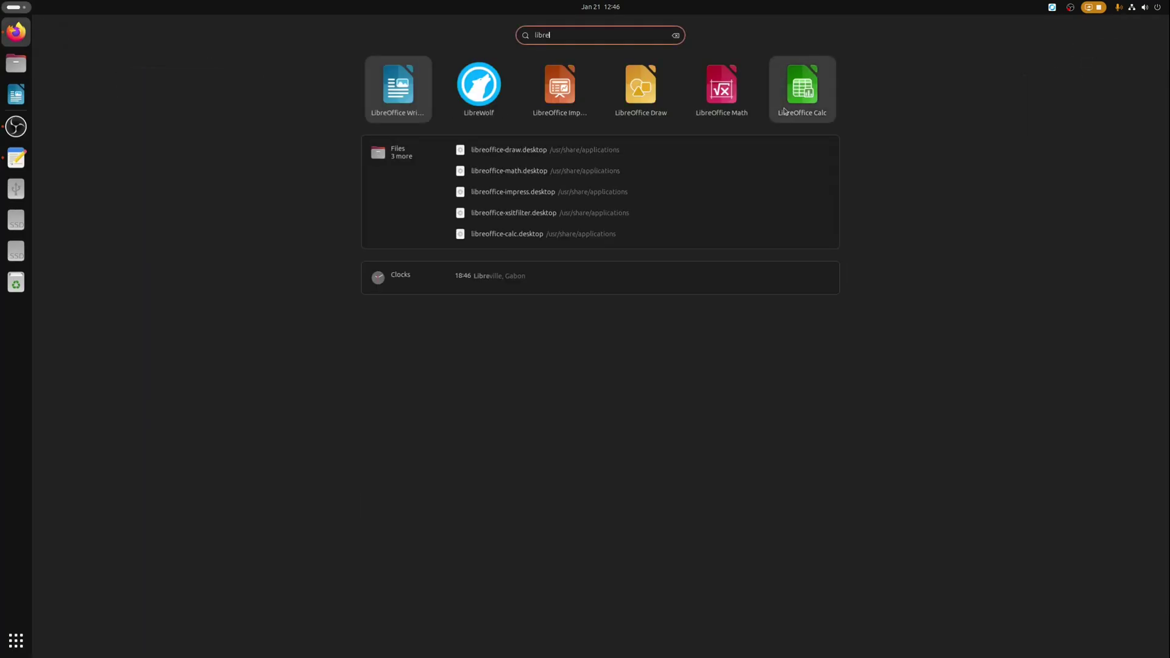
key("Right")
key("Return")
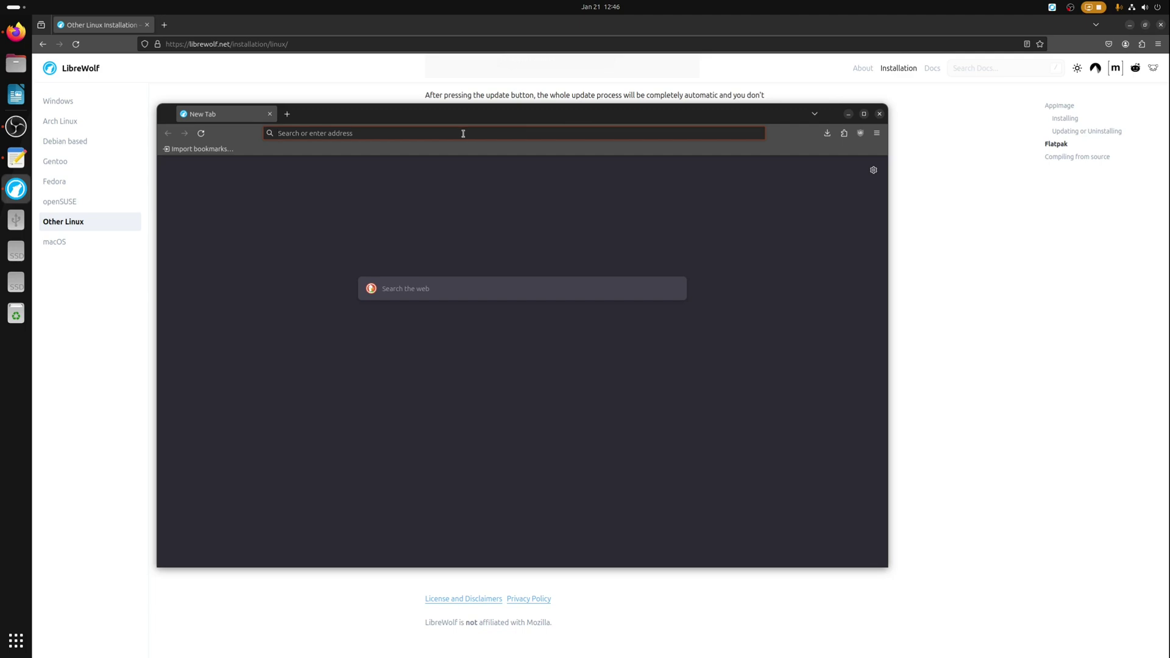
Search 'chromium flathub' and copy Chromium's Manual Install flatpak command.
type("chromium")
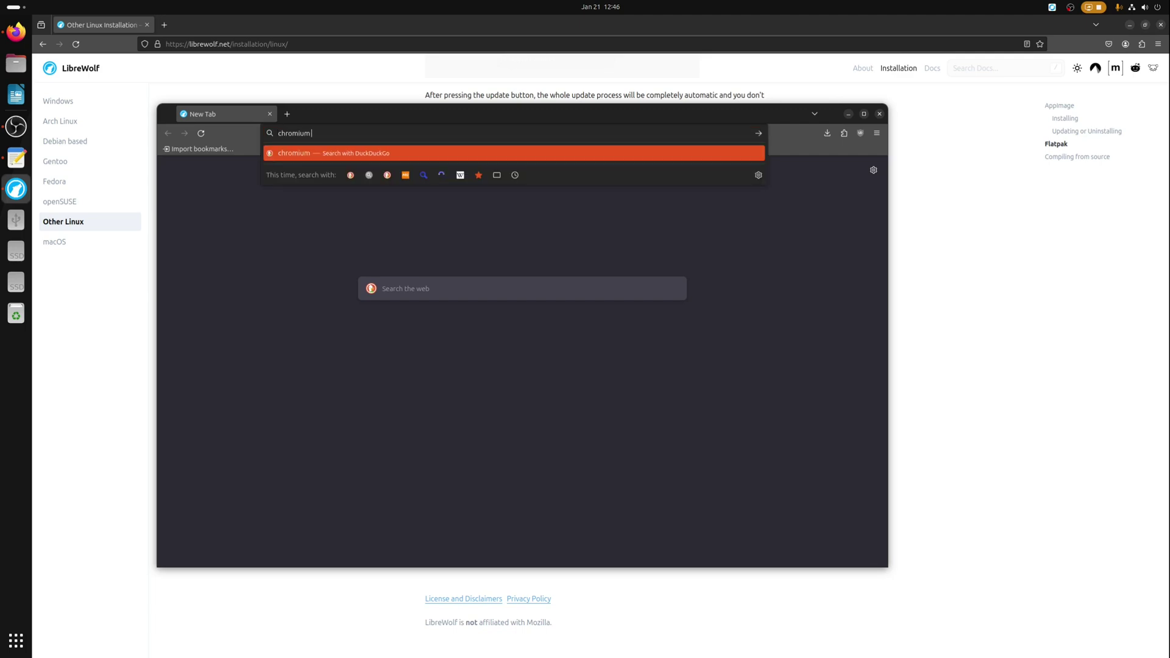
type(" flathub")
key("Return")
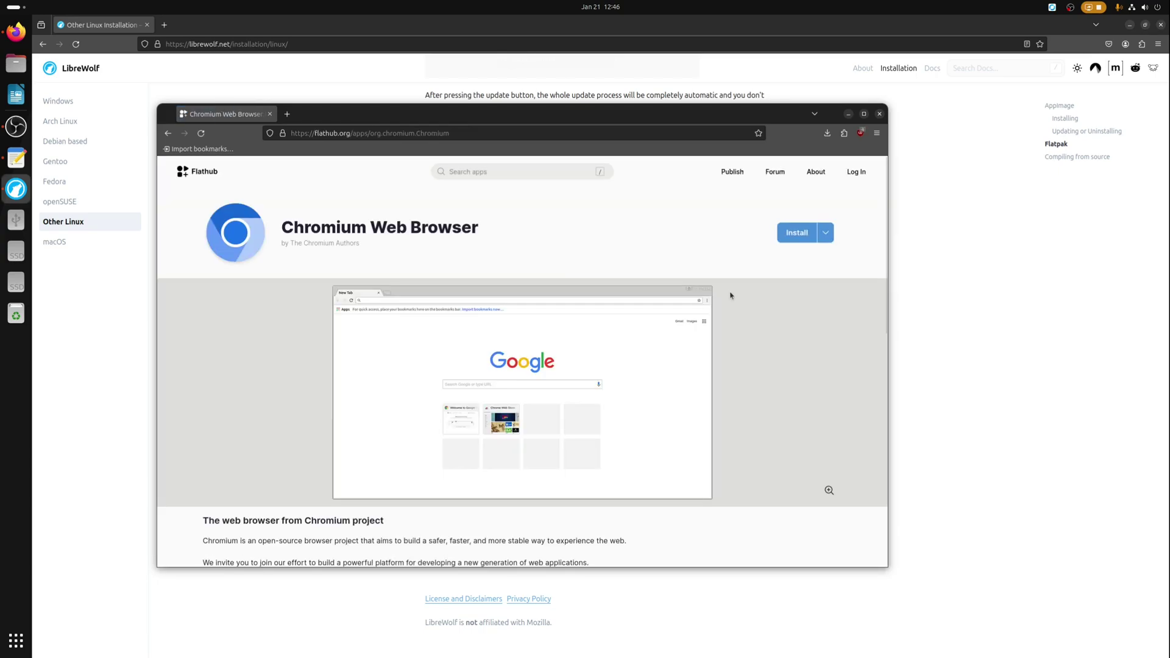
left_click(829, 233)
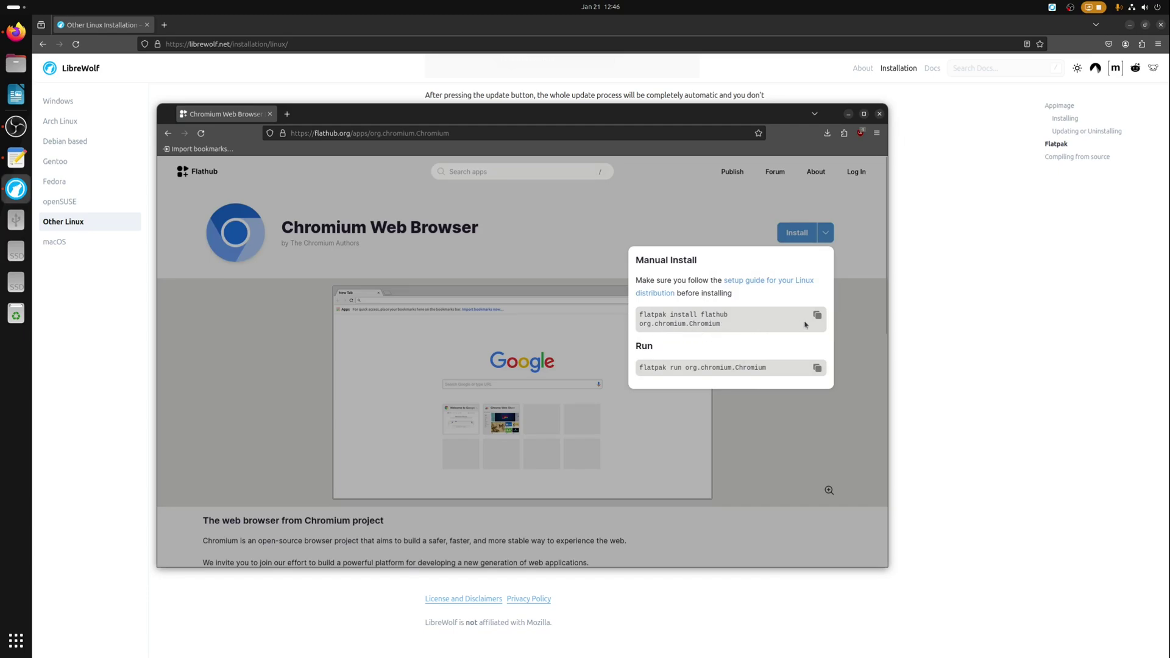
left_click(818, 315)
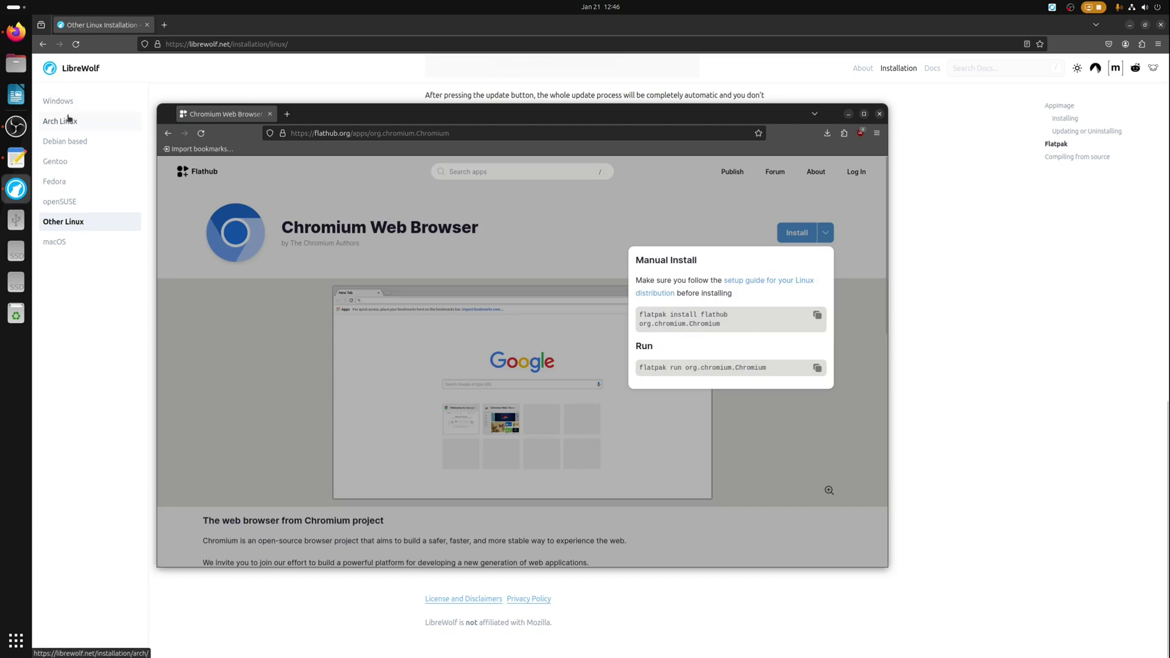
Paste and run the Chromium install command in a new terminal, confirm, then exit.
key("ctrl+alt+t")
right_click(334, 195)
left_click(359, 206)
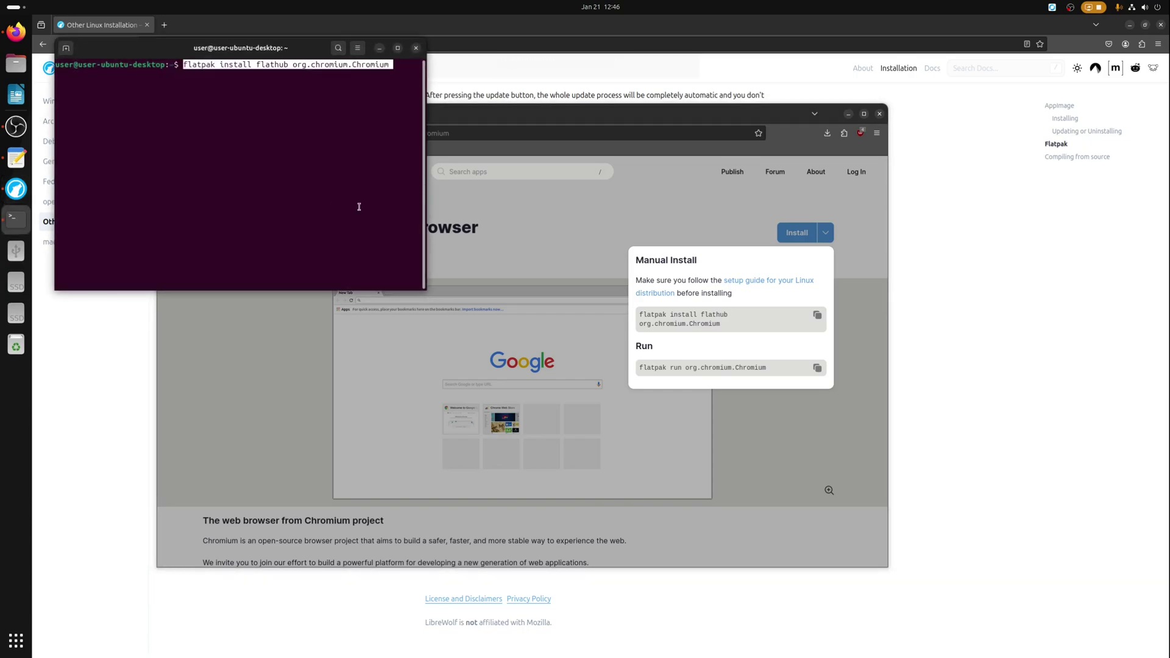
key("Return")
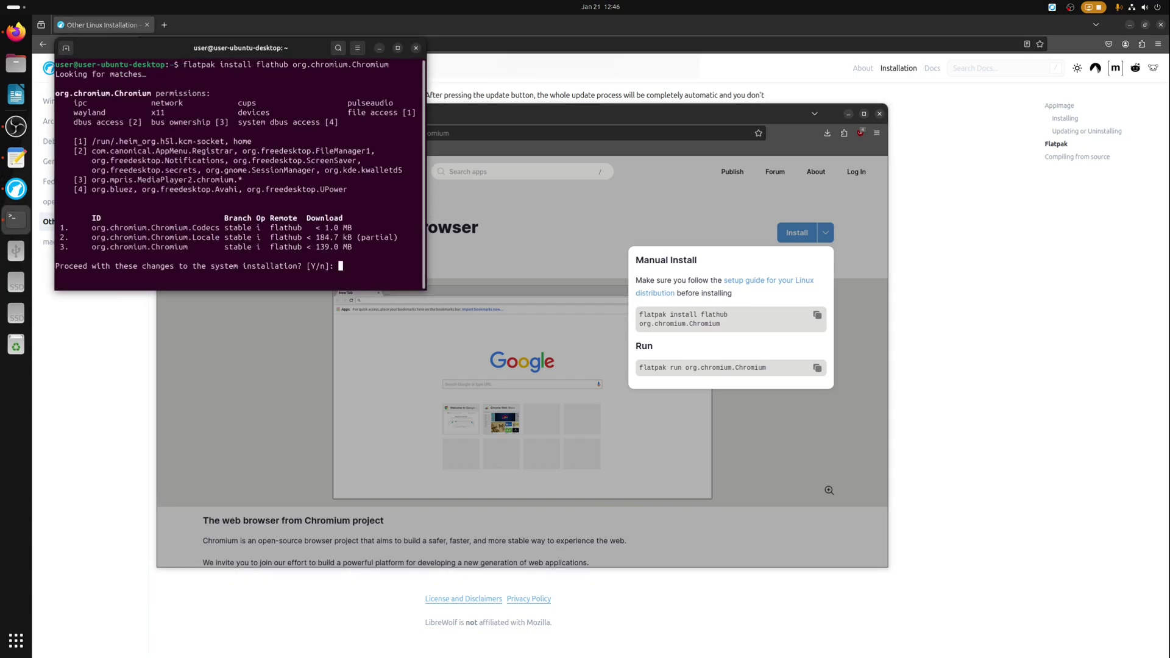
key("Return")
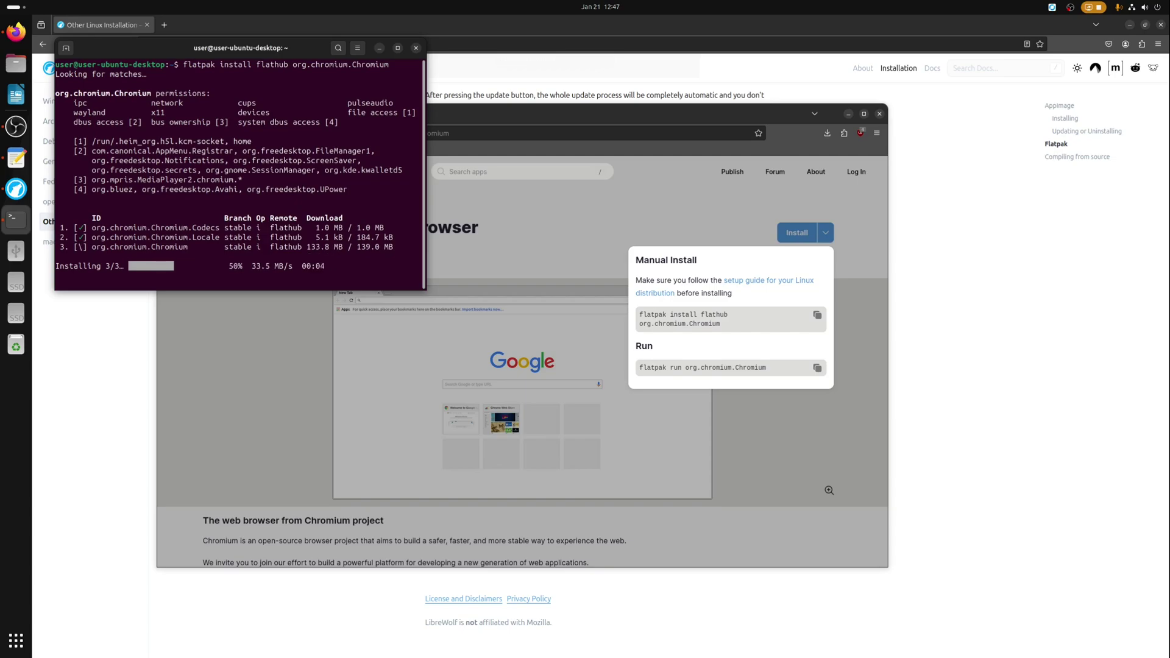
type("exit")
key("Return")
Launch the newly installed Chromium from the app search.
key("super")
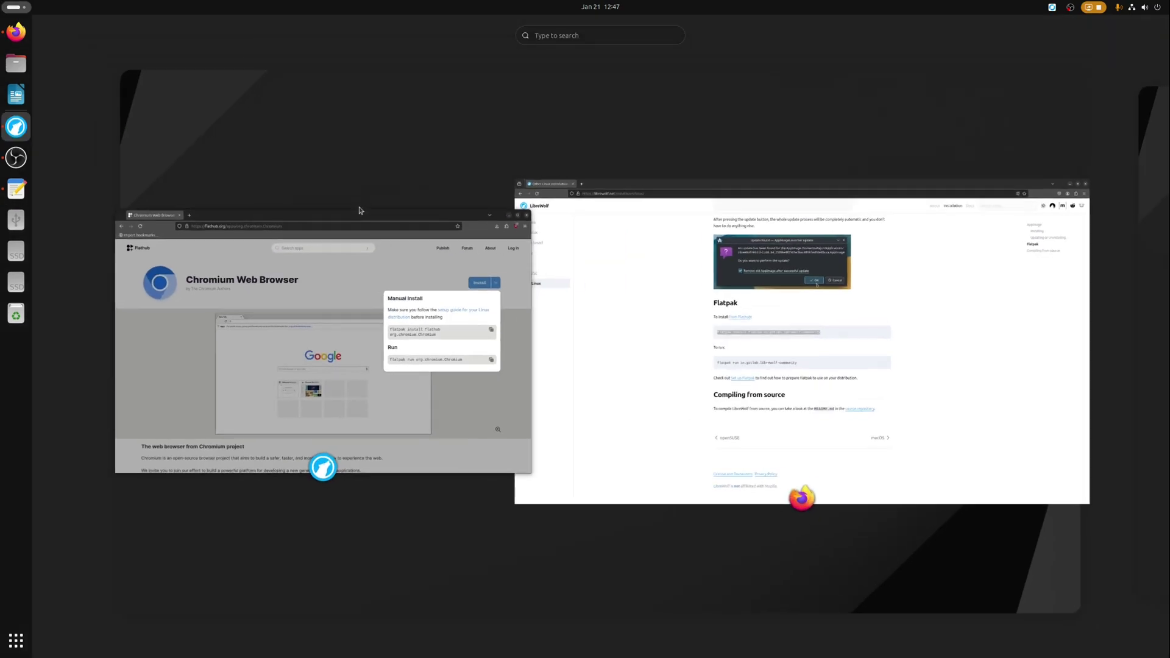
type("ch")
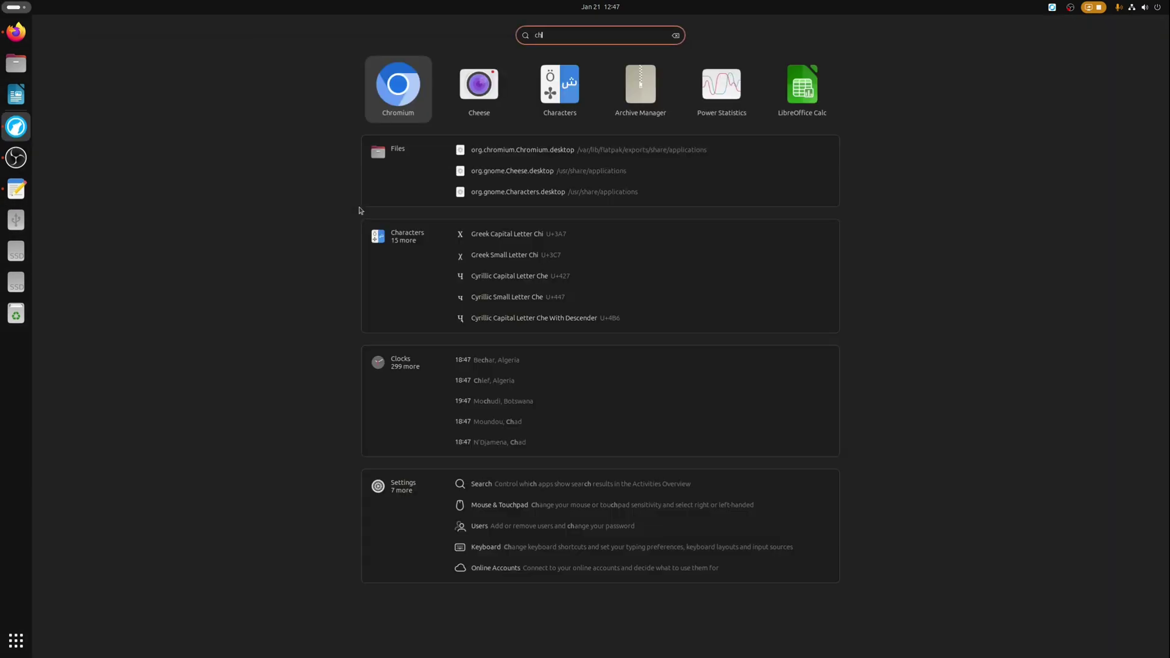
key("Return")
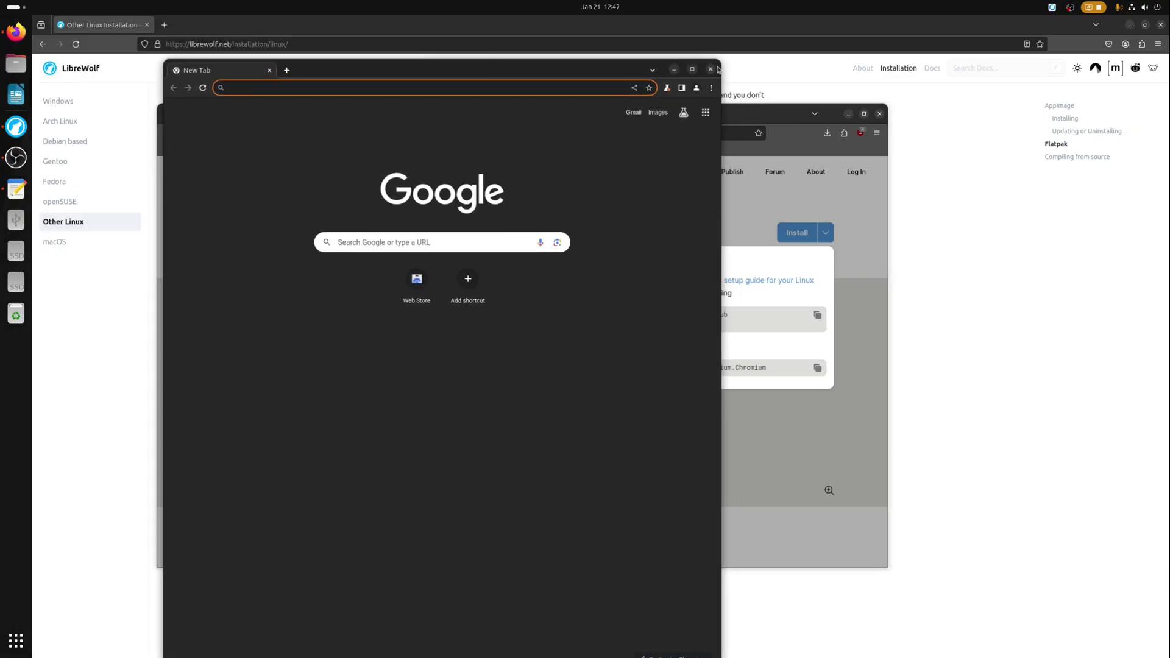
Close Chromium, find ungoogled-chromium on Flathub and copy its flatpak install command.
left_click(713, 73)
left_click(585, 238)
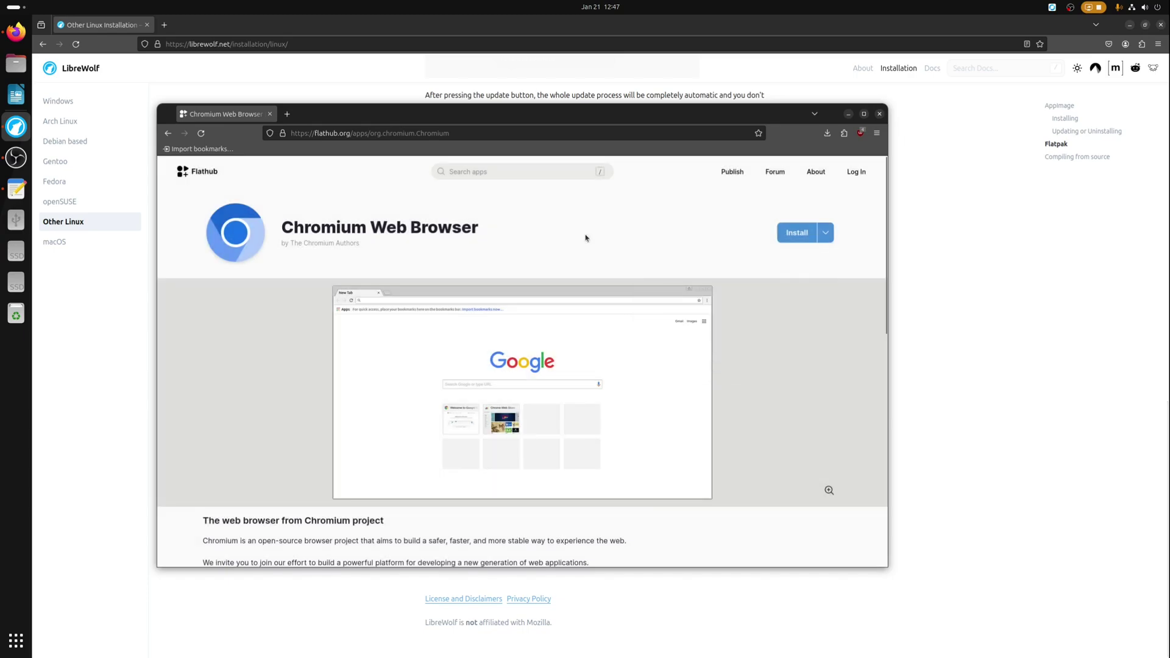
left_click(501, 176)
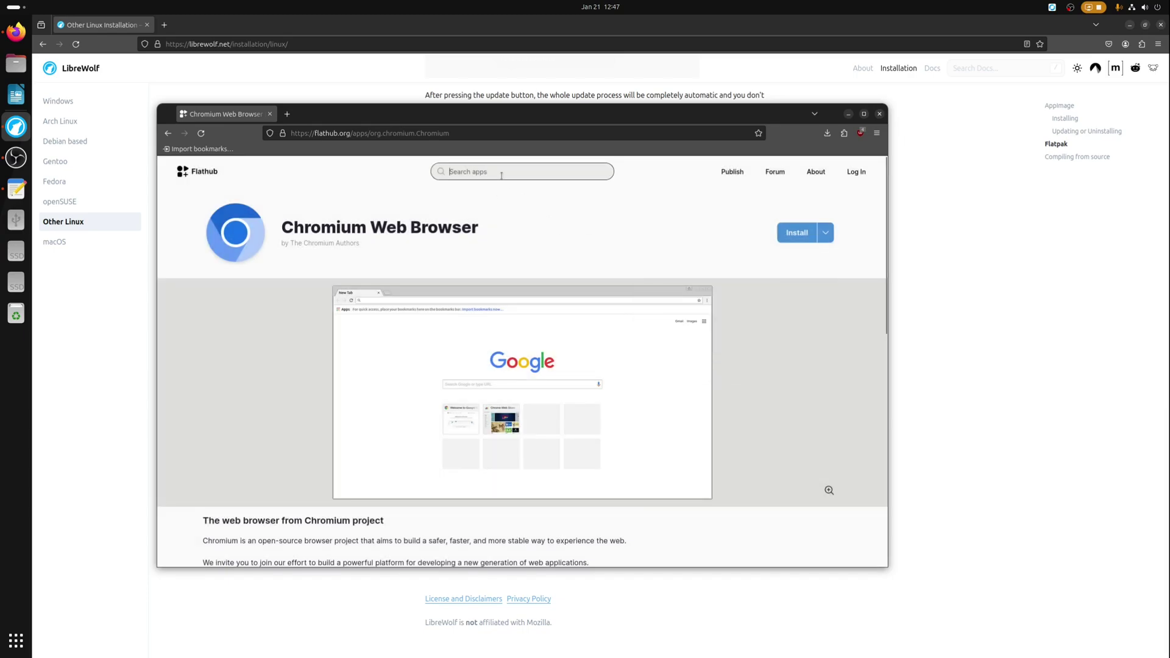
type("ungoogle")
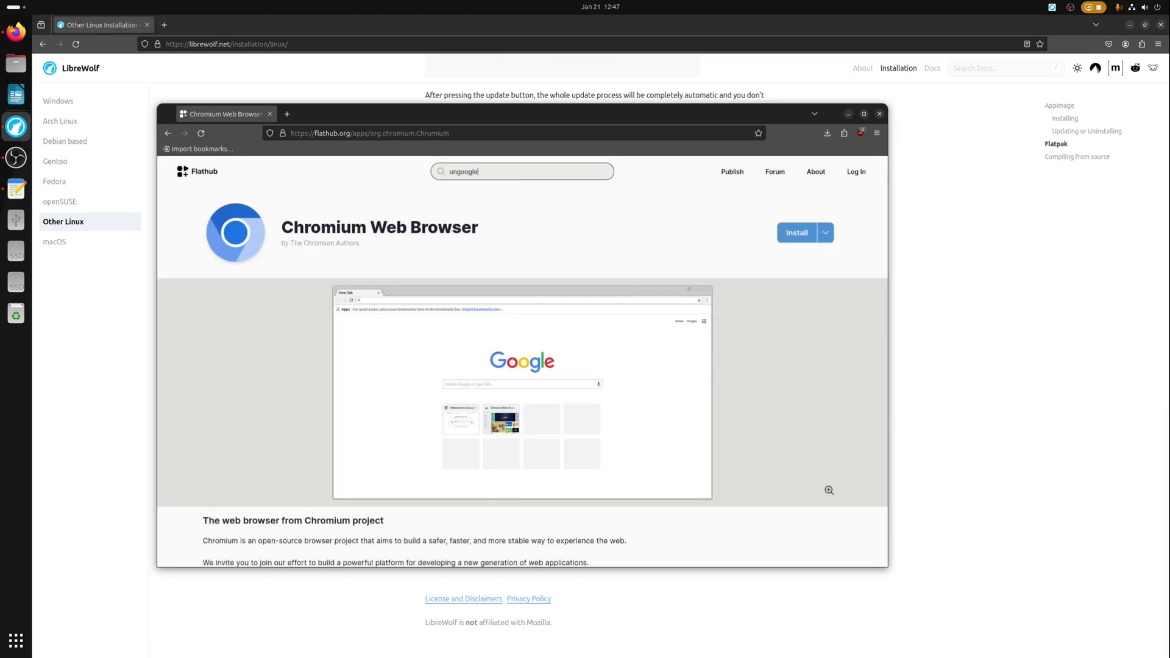
type("d chromium")
key("Return")
left_click(433, 244)
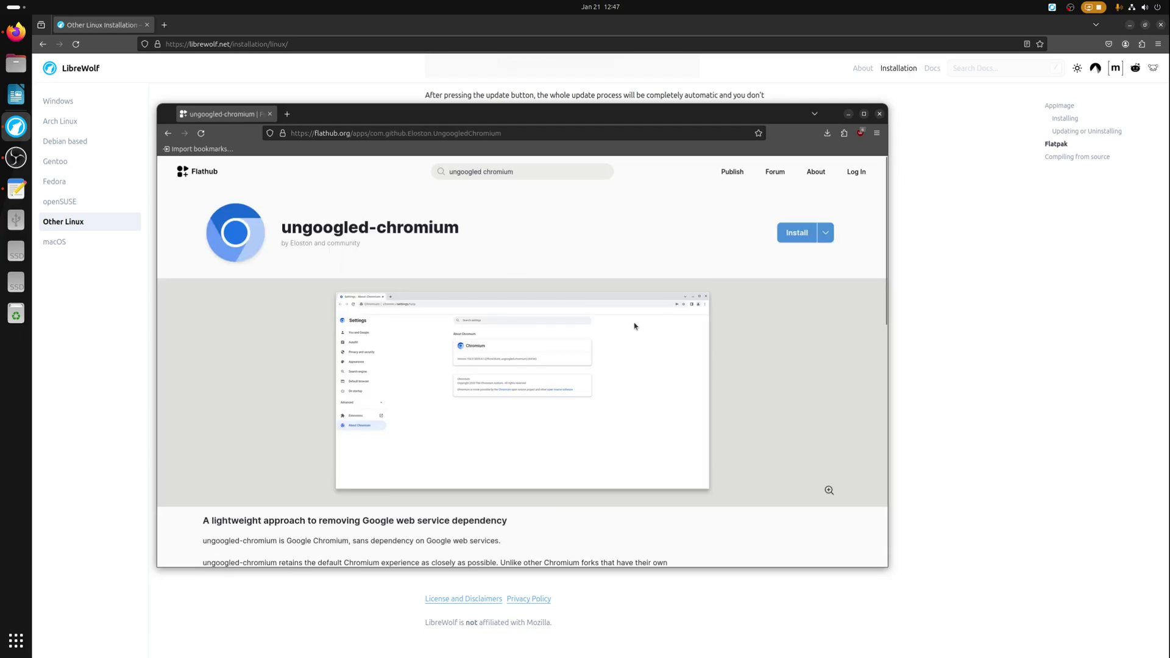
left_click(826, 232)
left_click(818, 315)
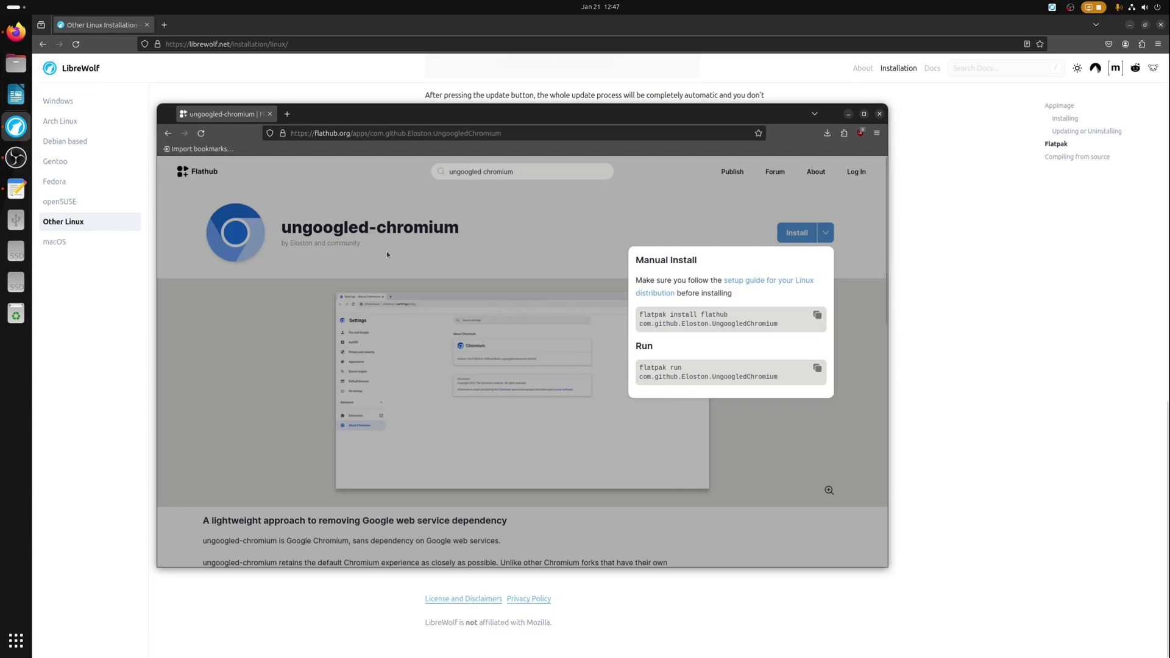
Paste the ungoogled-chromium install command into a new terminal, then search apps for 'ung'.
key("ctrl+alt+t")
key("ctrl+shift+v")
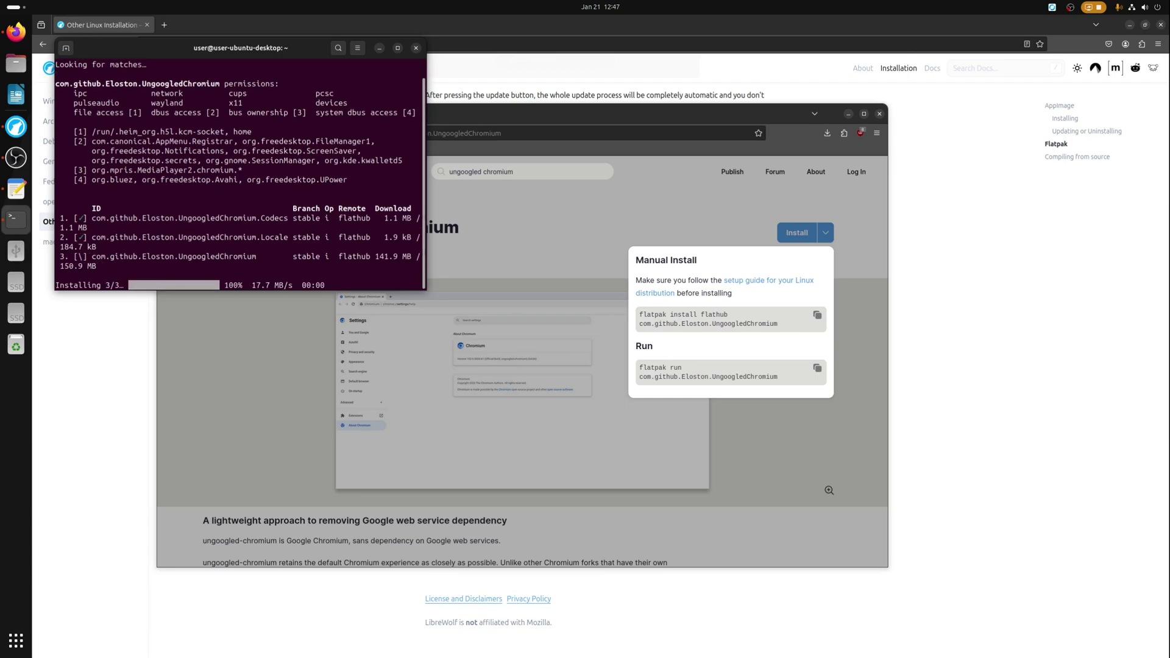
key("super")
type("ung")
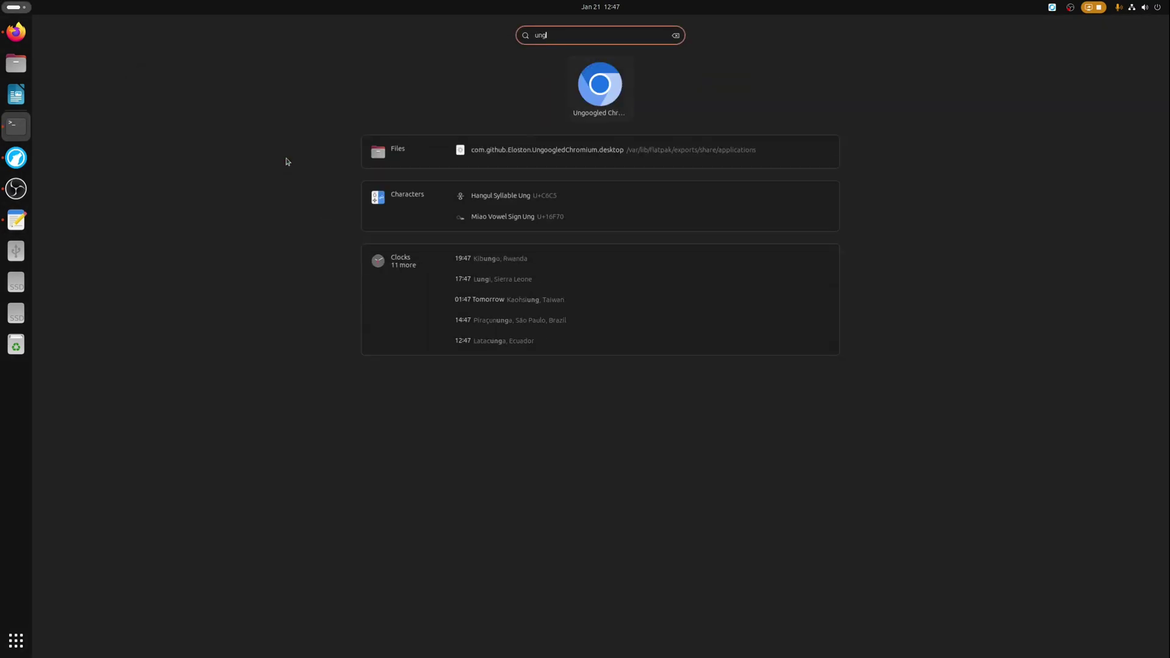
key("Escape")
key("Escape")
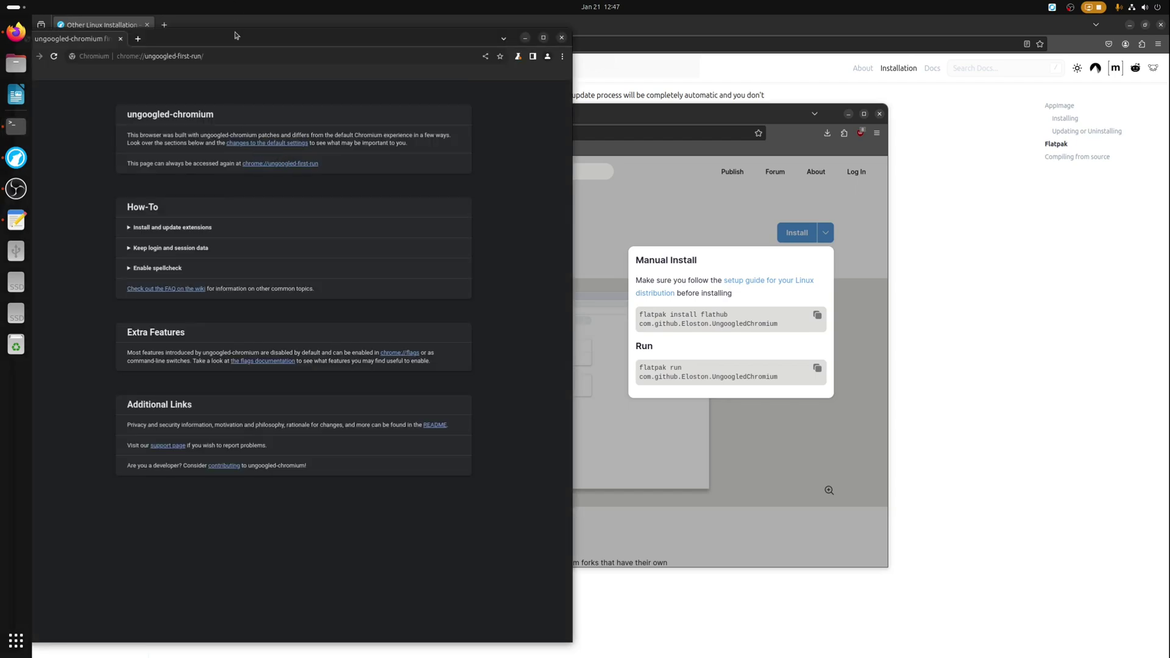
Search 'steam install' in Firefox and download steam_latest.deb from the Steam About page.
left_click_drag(236, 36, 596, 72)
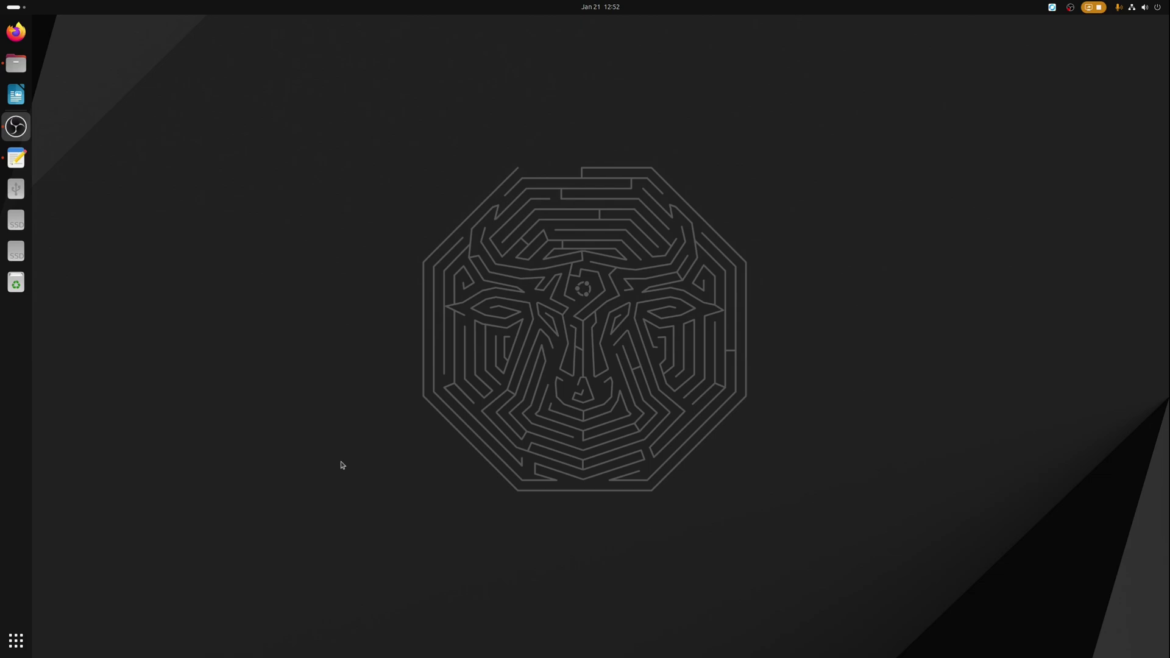
left_click(16, 31)
type("st")
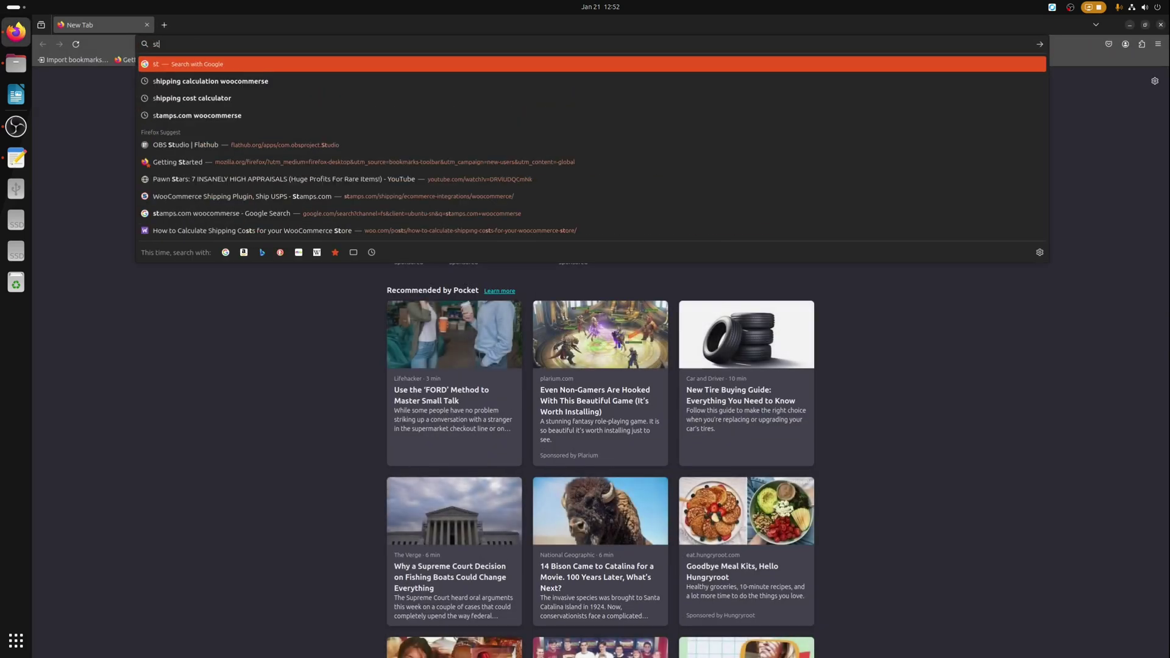
type("eam install")
key("Return")
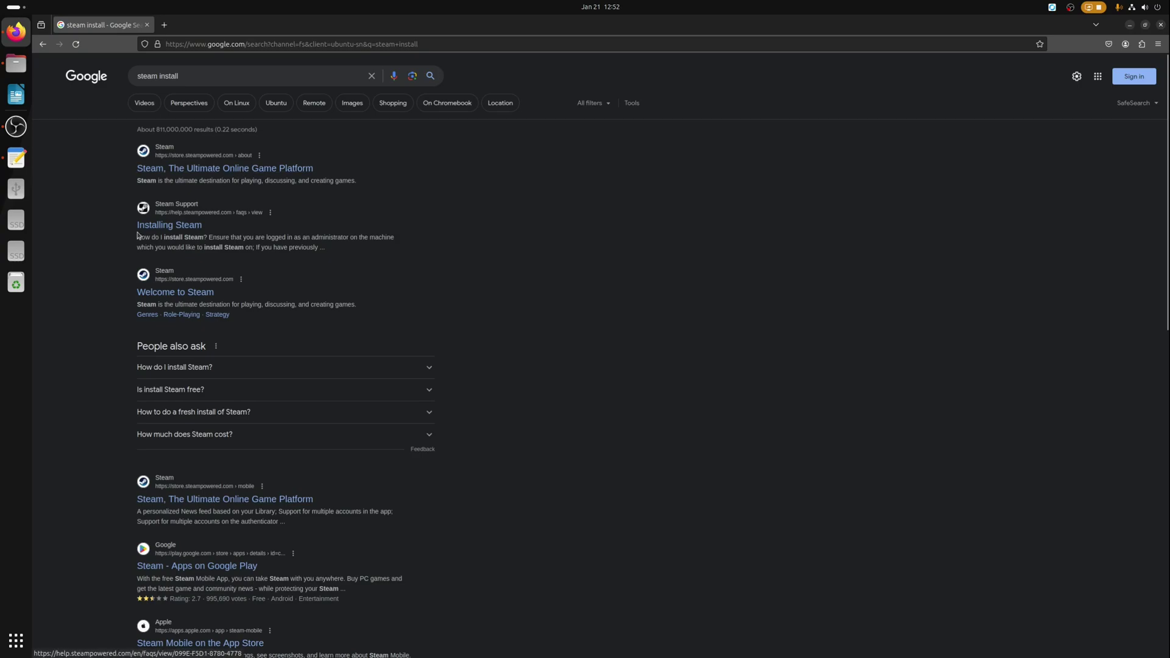
left_click(240, 169)
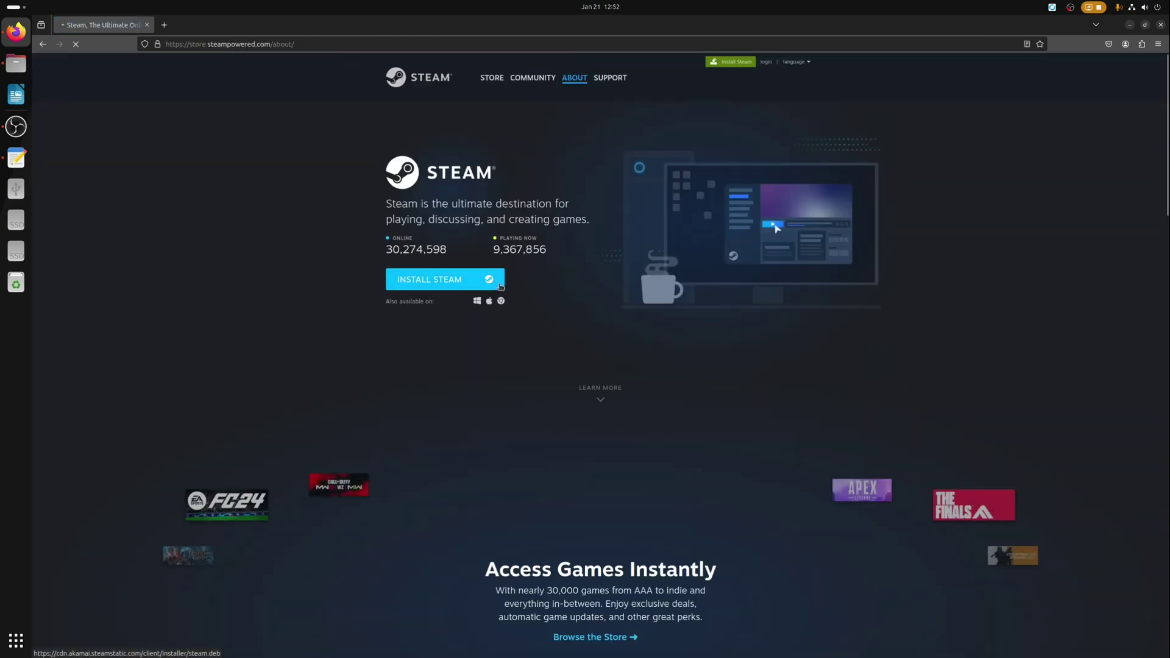
left_click(500, 285)
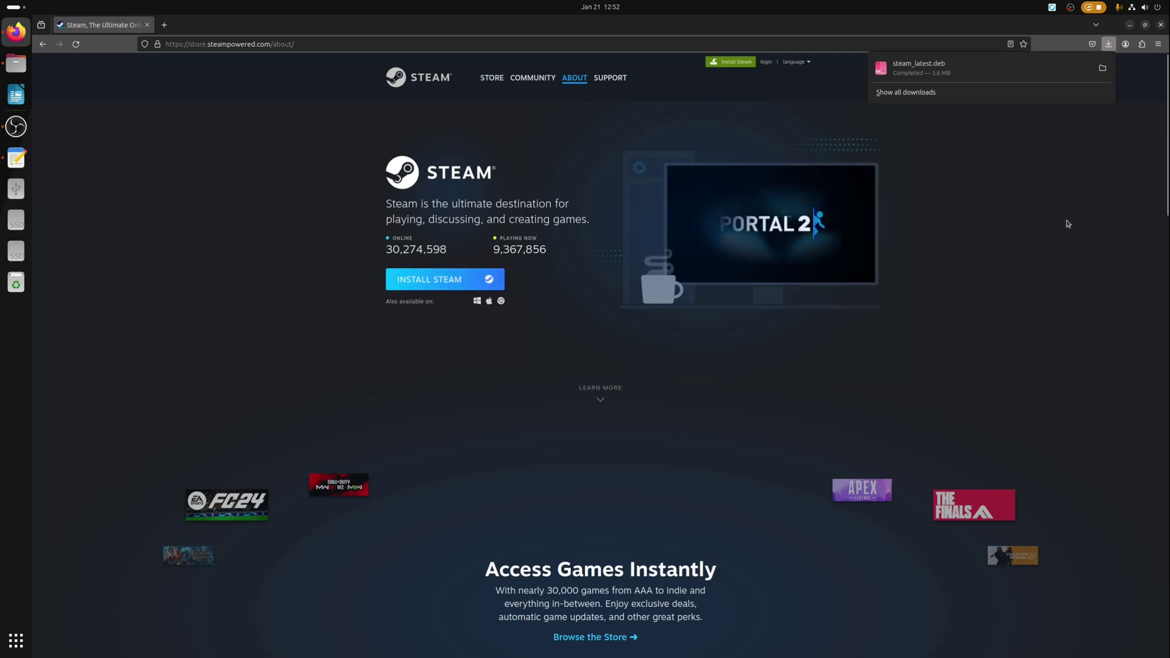
Open a terminal in the Downloads folder that holds the downloaded steam_latest.deb.
left_click(1102, 67)
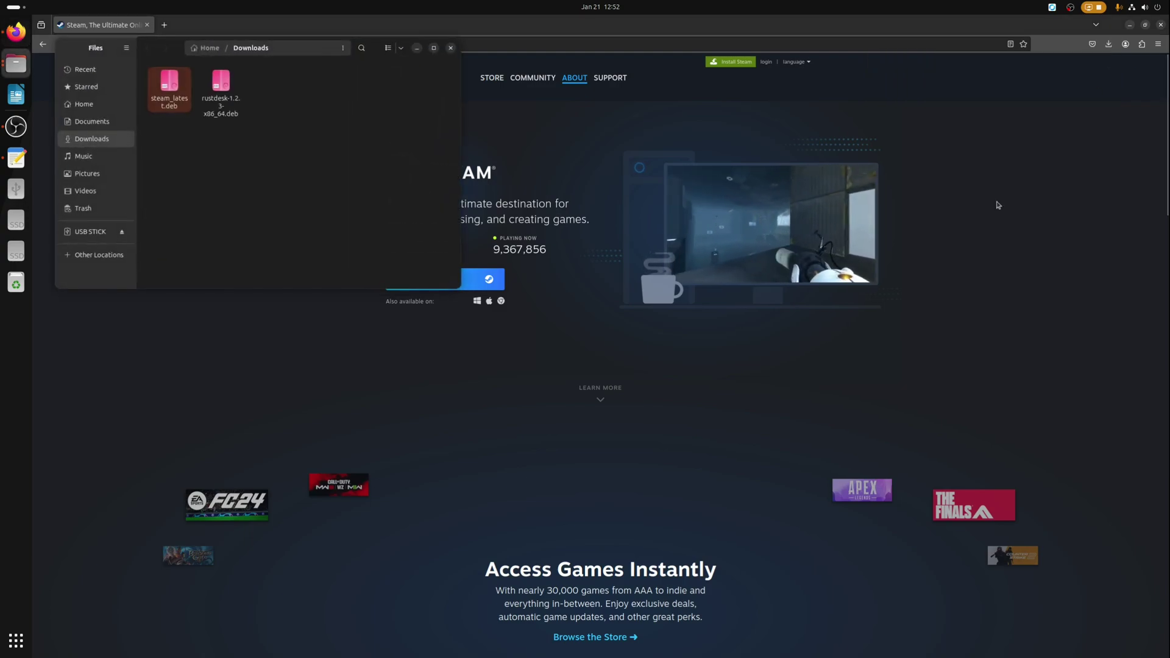
right_click(177, 170)
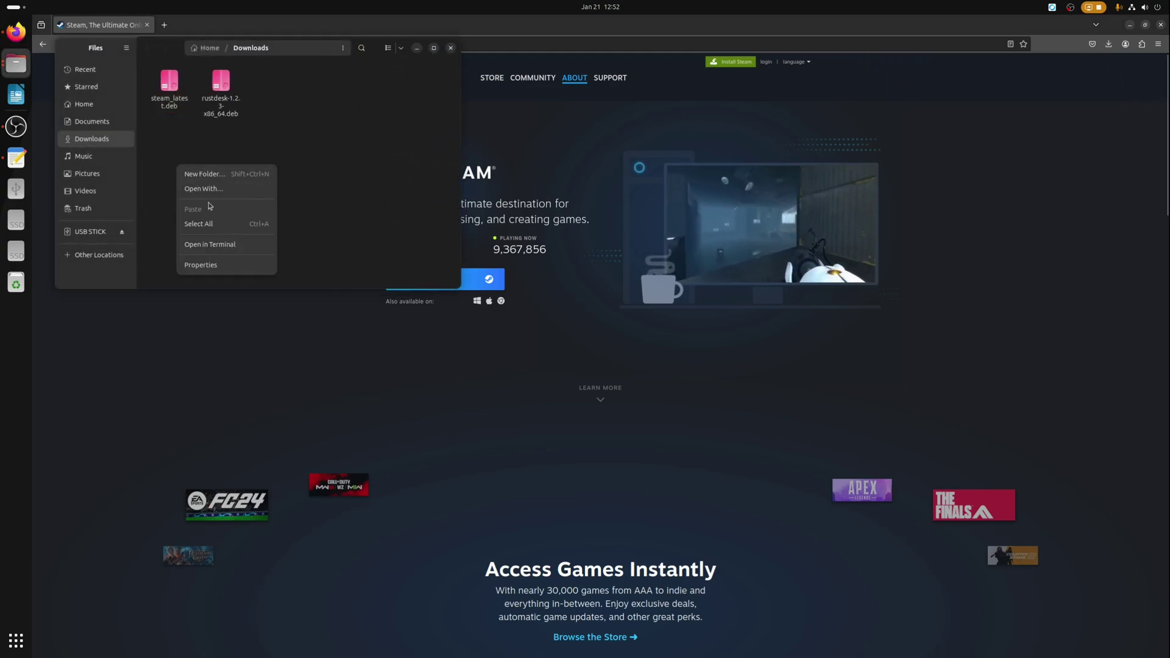
left_click(208, 244)
left_click_drag(314, 67, 317, 175)
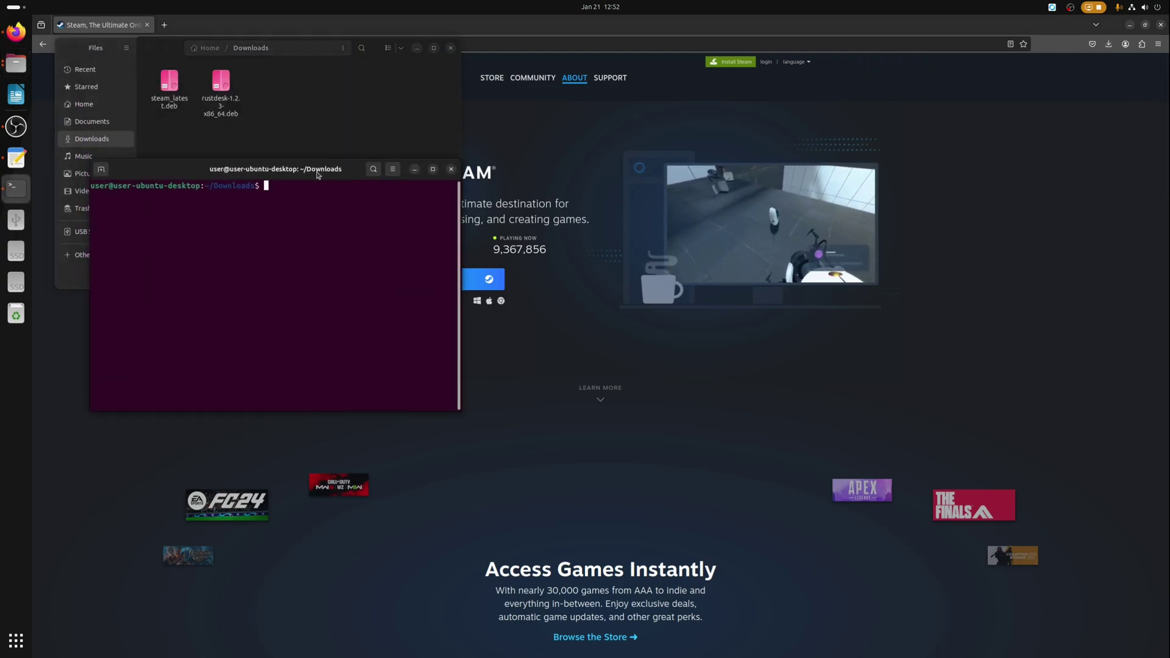
Run sudo apt install ./steam_latest.deb and enter the account password.
type("sudo apt install ./")
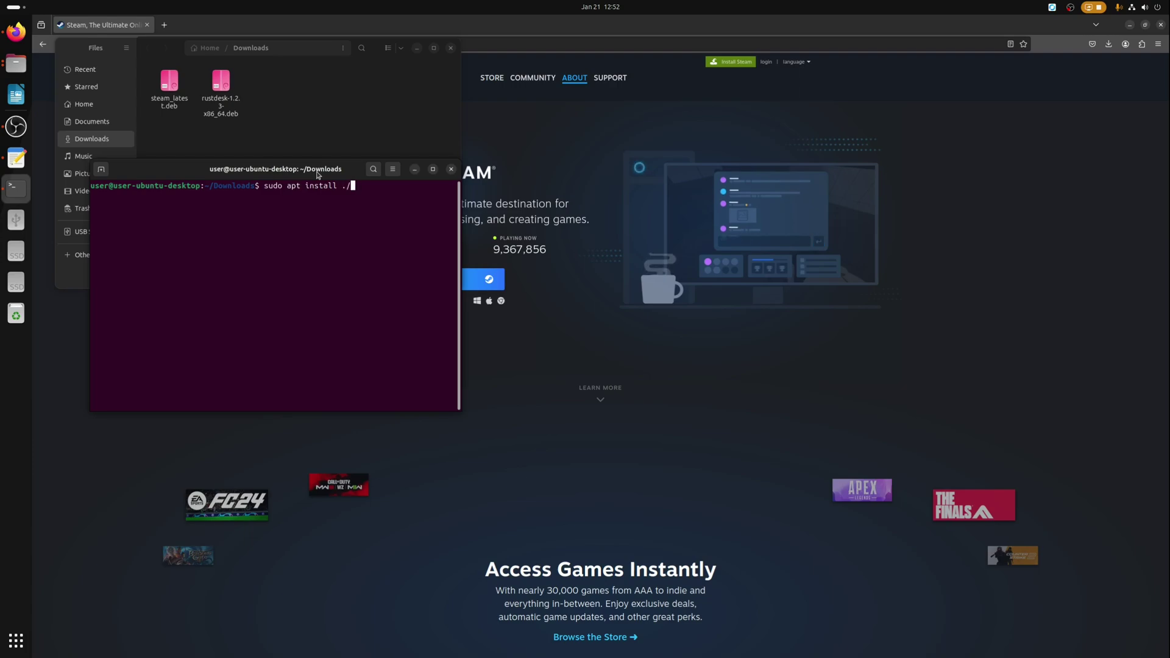
type("ste")
key("Tab")
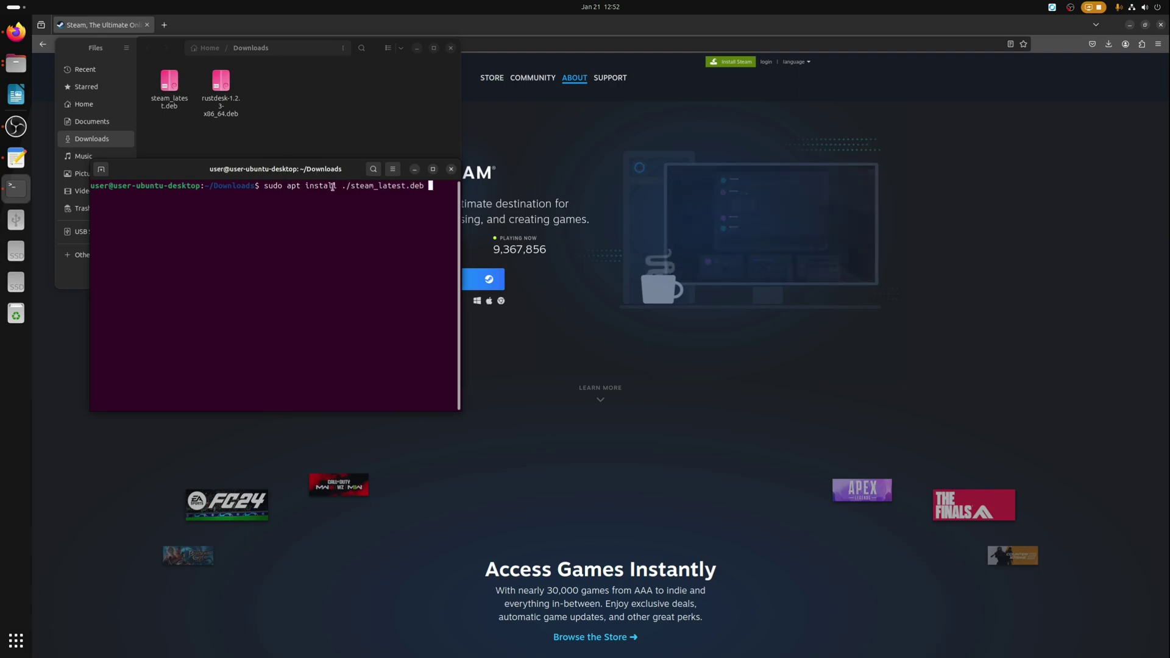
key("End")
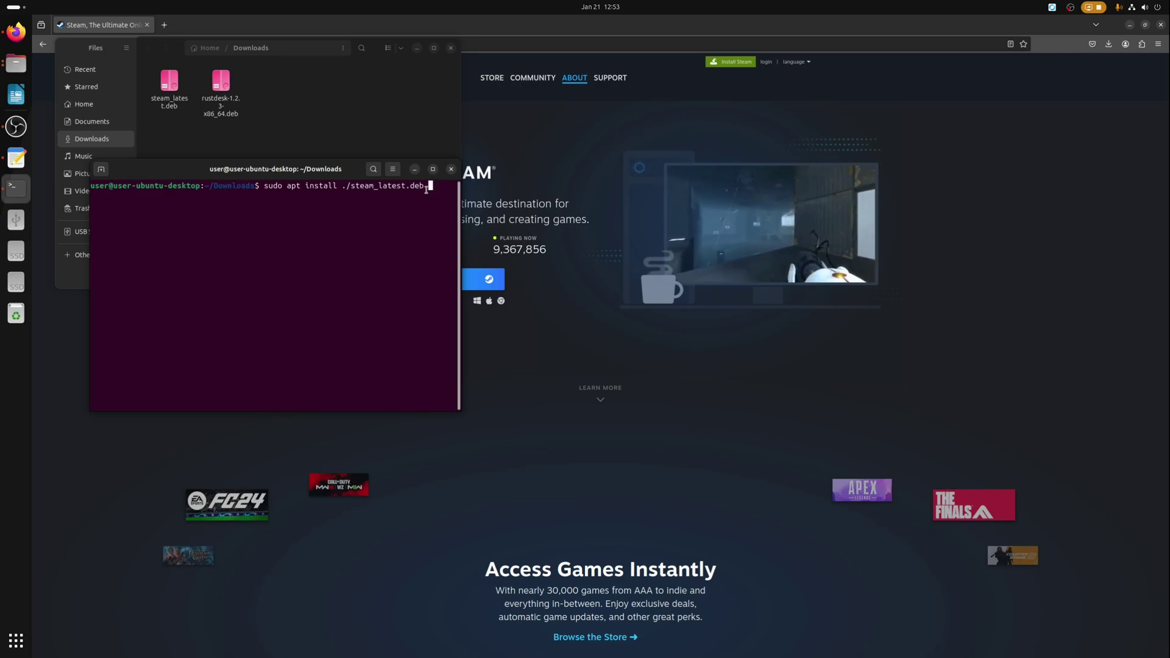
key("Return")
key("Return")
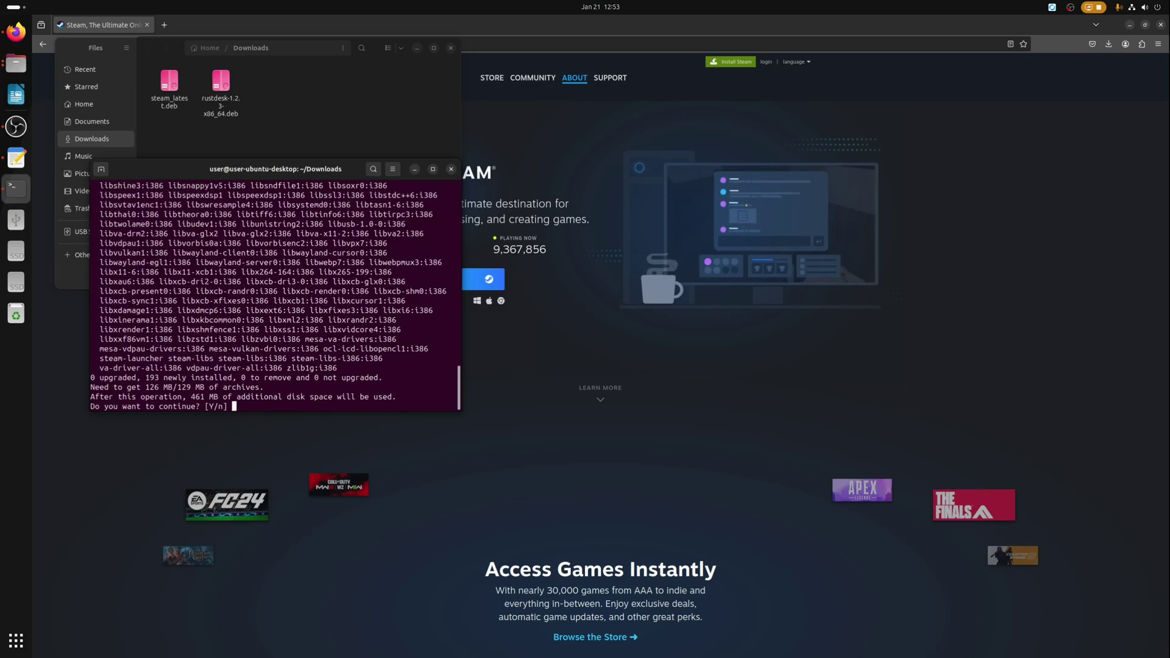
key("Return")
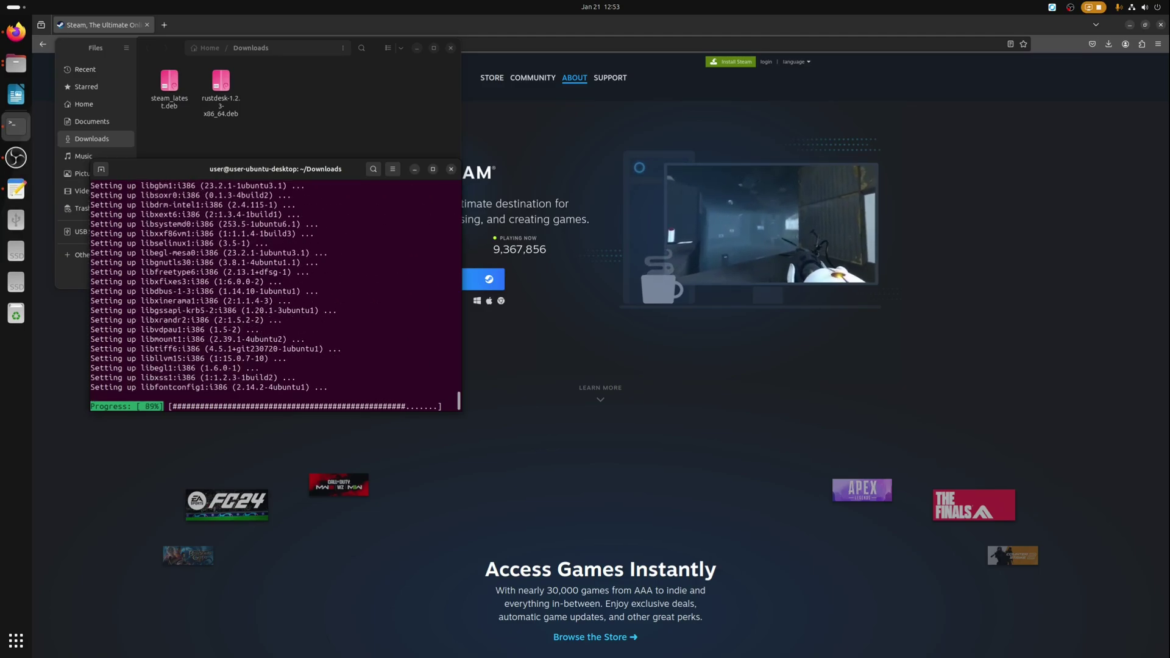
Launch Steam from the app search, then arrange the installer terminal and update notice.
key("super")
type("ste")
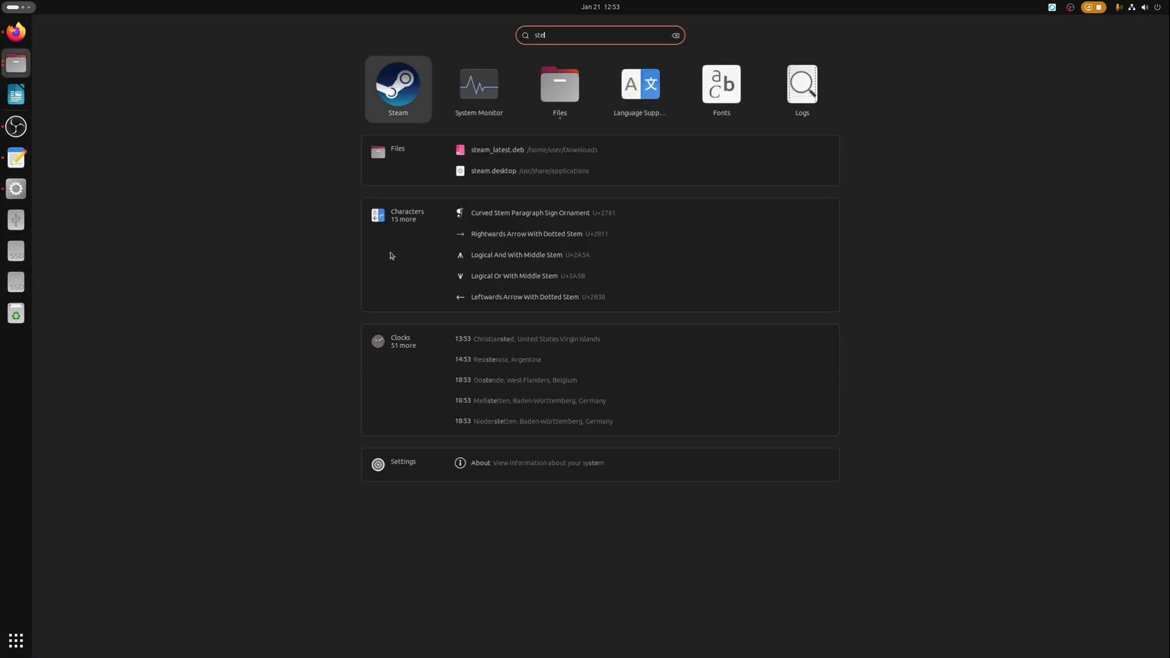
key("Return")
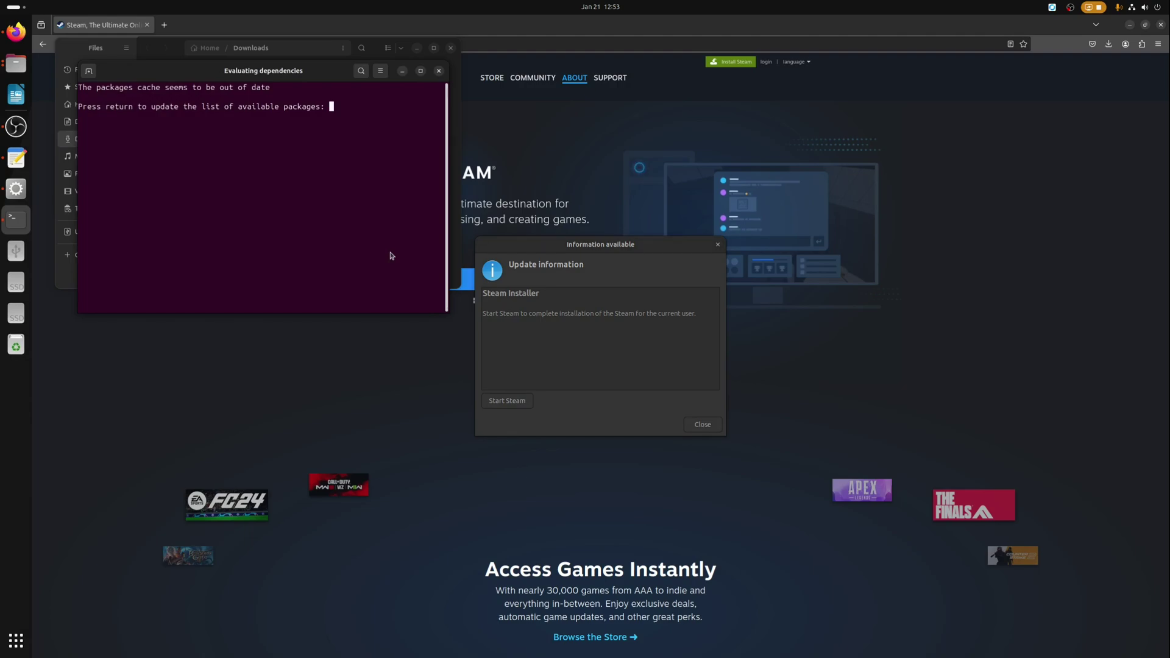
left_click_drag(301, 75, 750, 200)
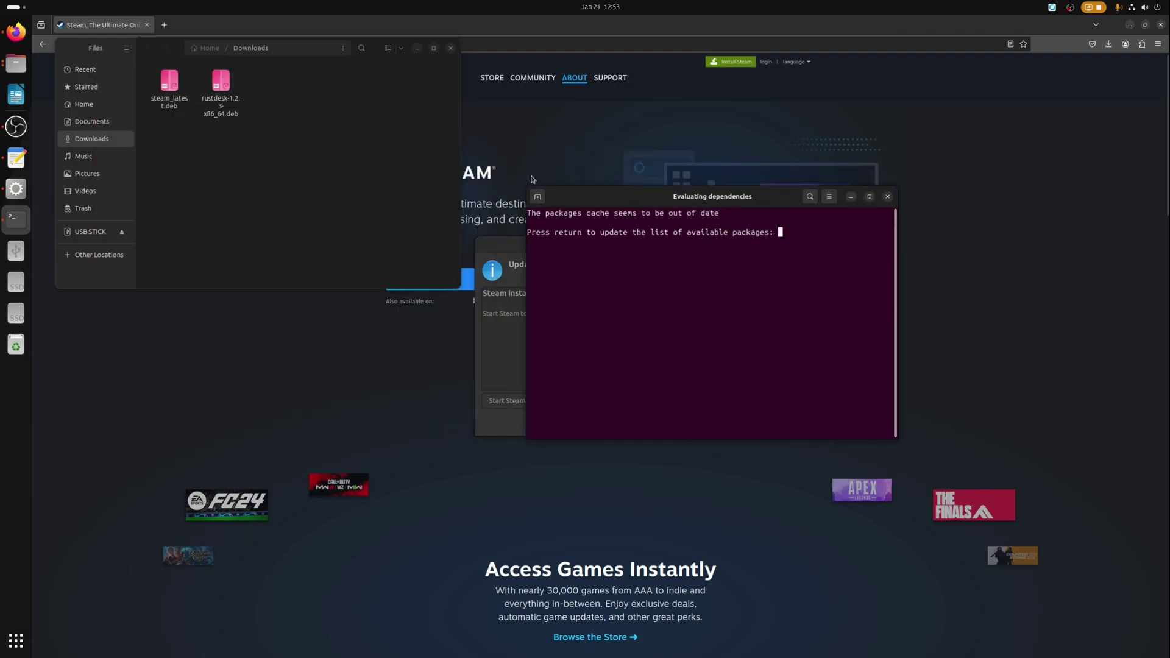
left_click(488, 245)
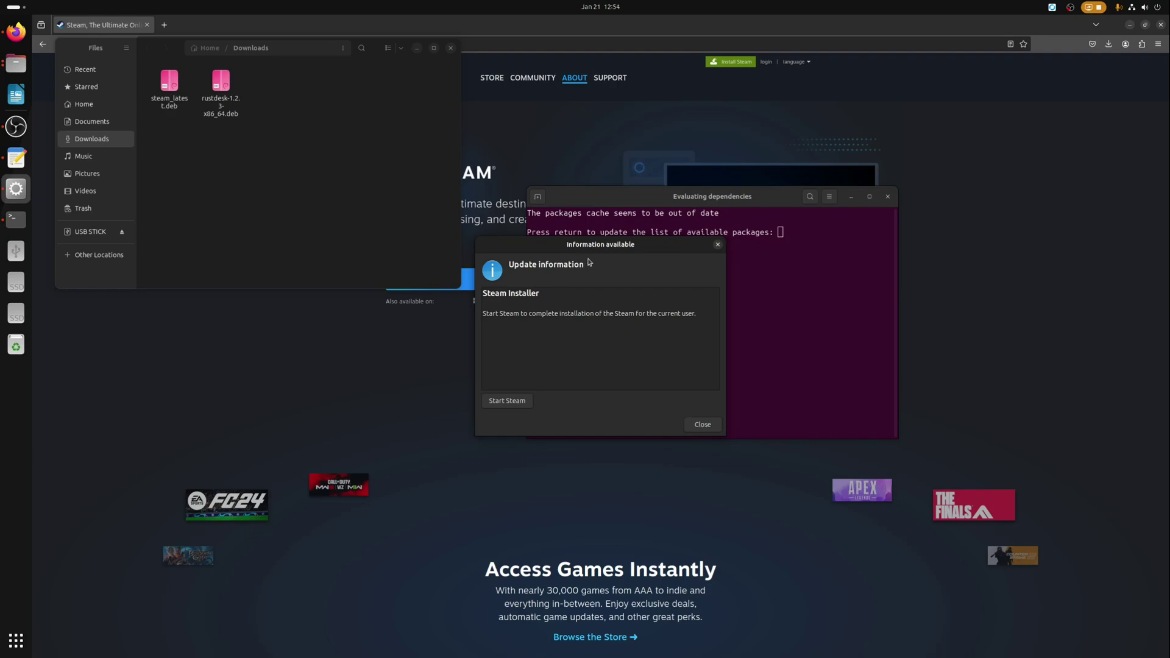
left_click_drag(591, 259, 223, 231)
left_click(750, 329)
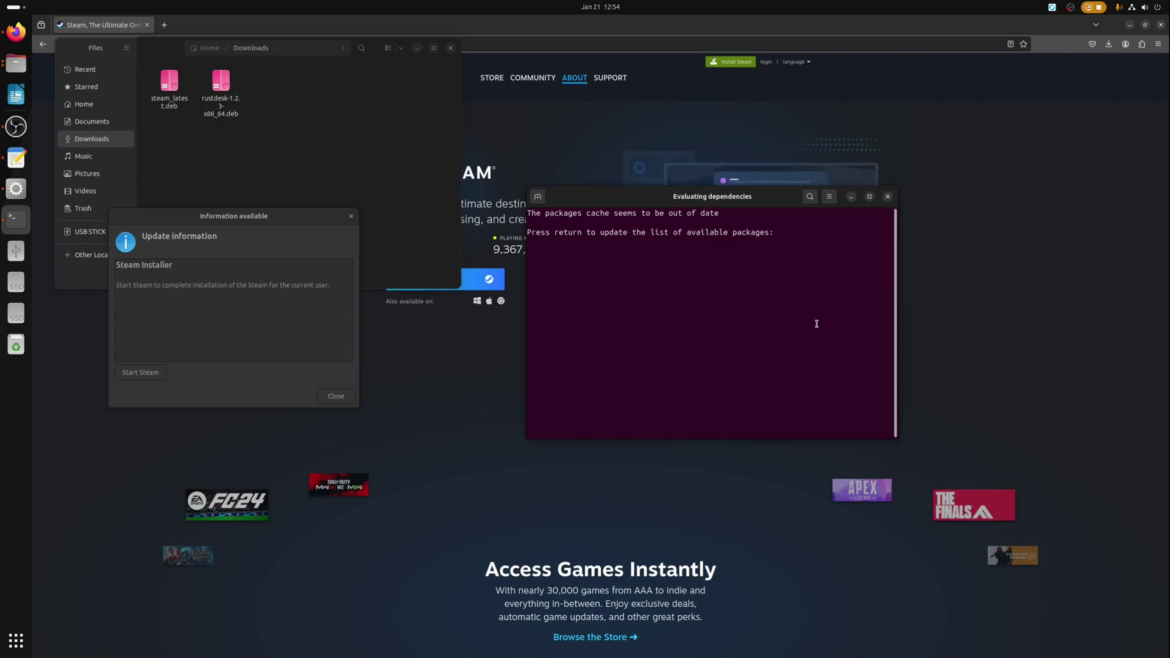
Accept the installer prompts, authenticate, and install the steam-libs packages so the update runs.
key("Return")
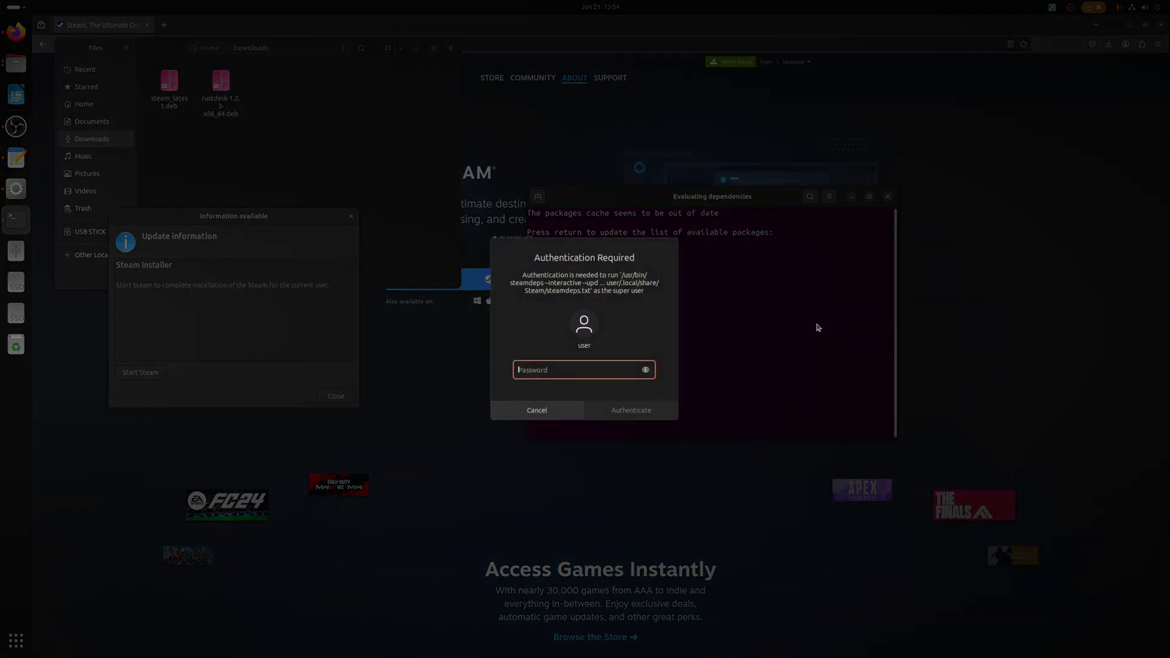
key("Return")
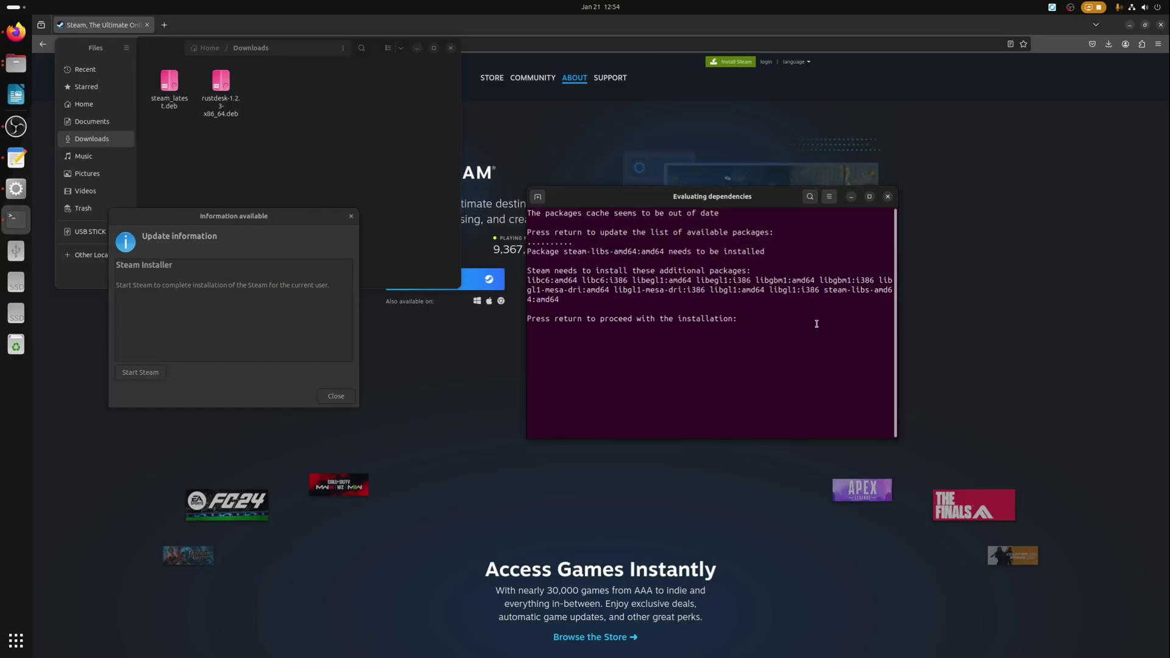
key("Return")
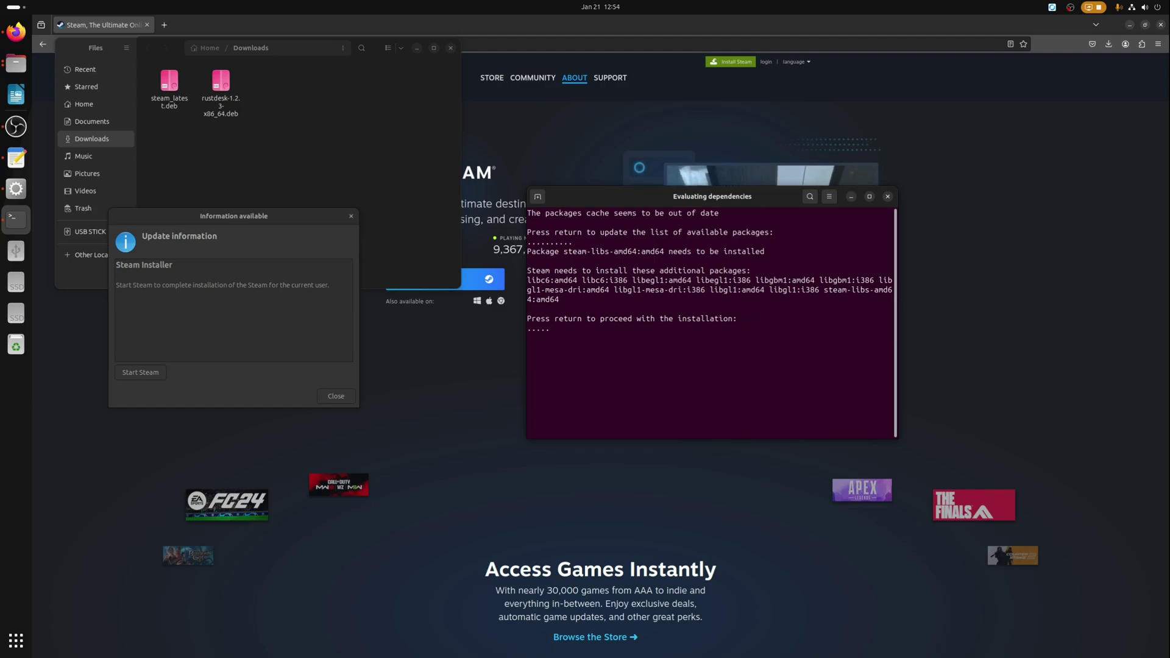
key("Return")
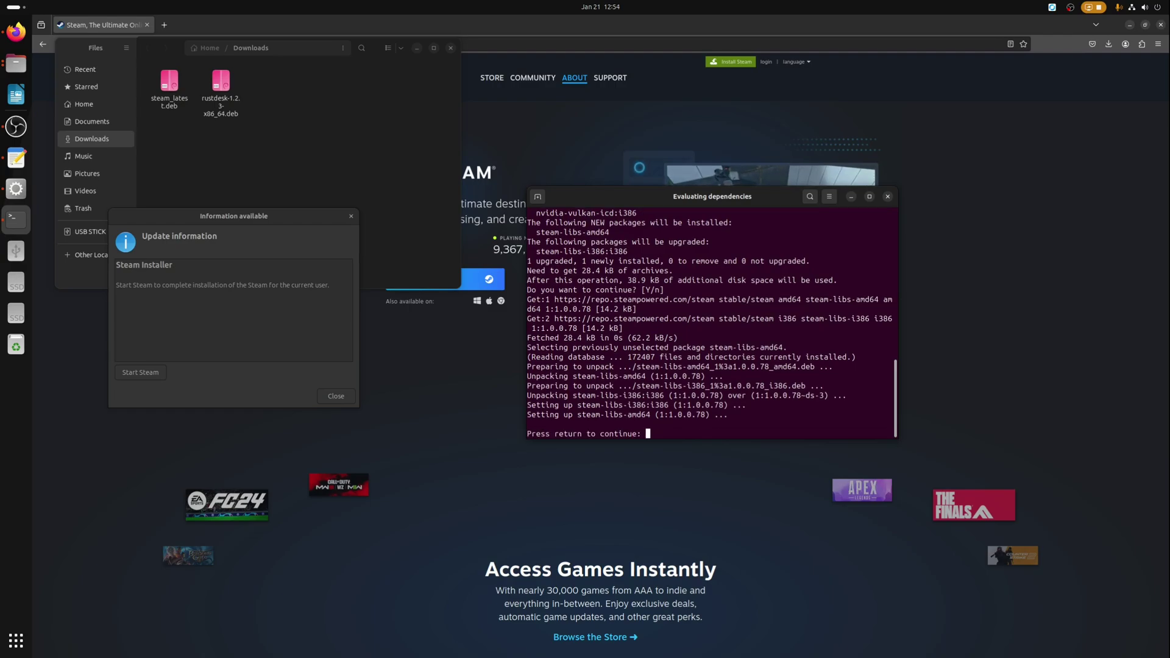
key("Return")
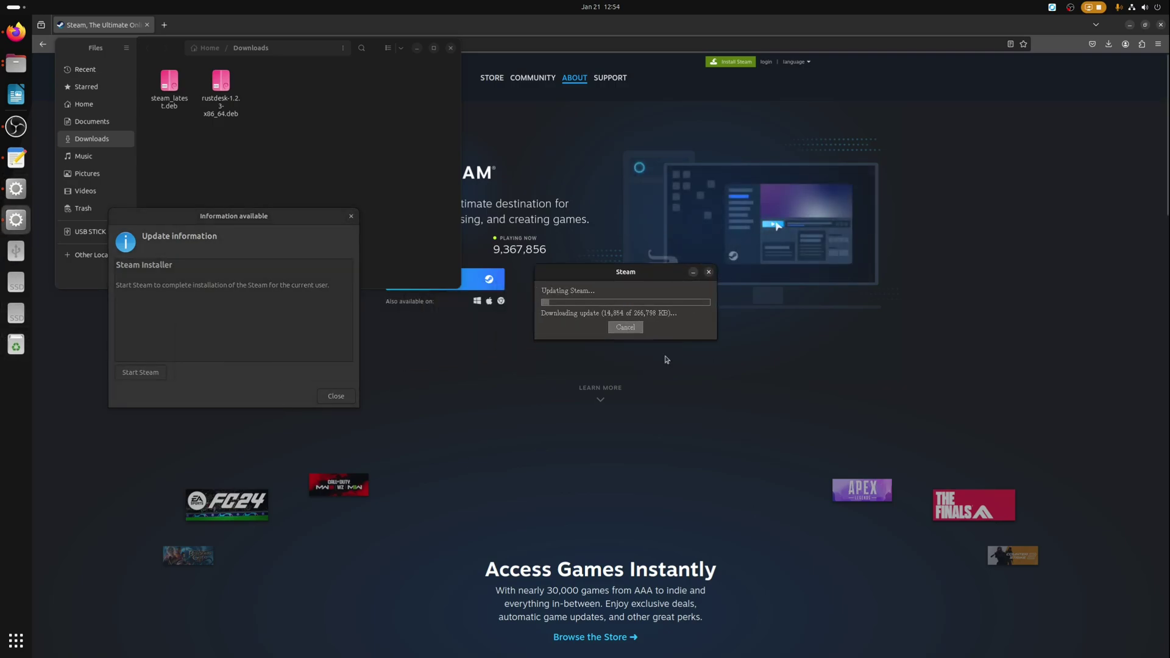
key("super+d")
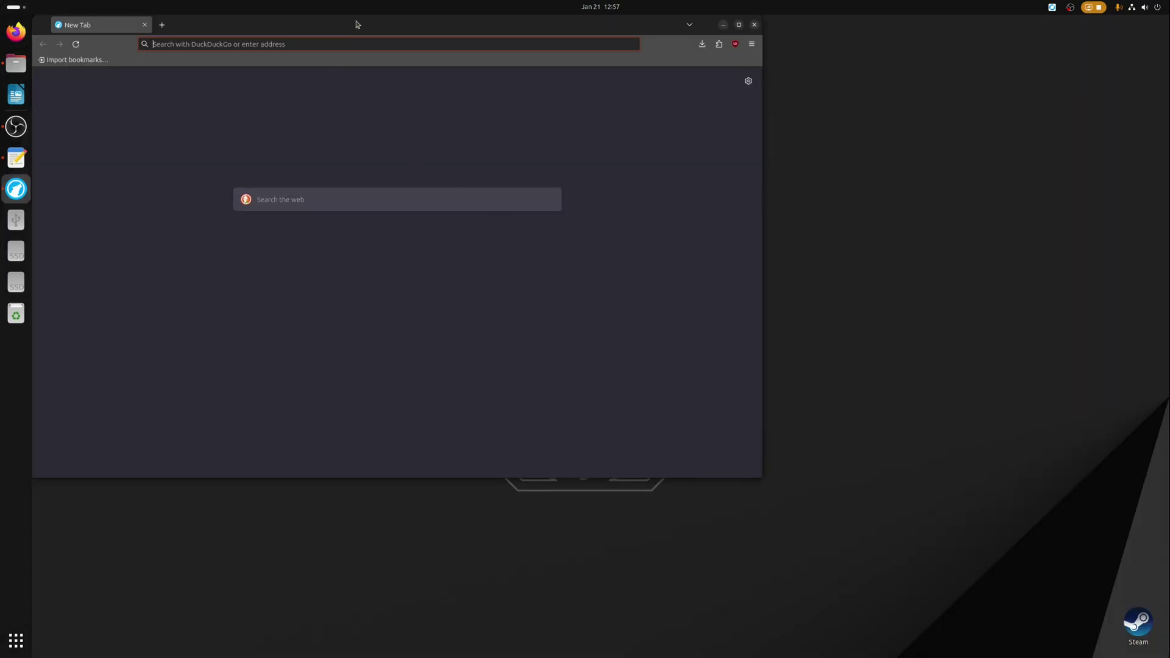
Maximize LibreWolf, search 'video editing on linux site:reddit.com', and open the top result in the background.
double_click(356, 24)
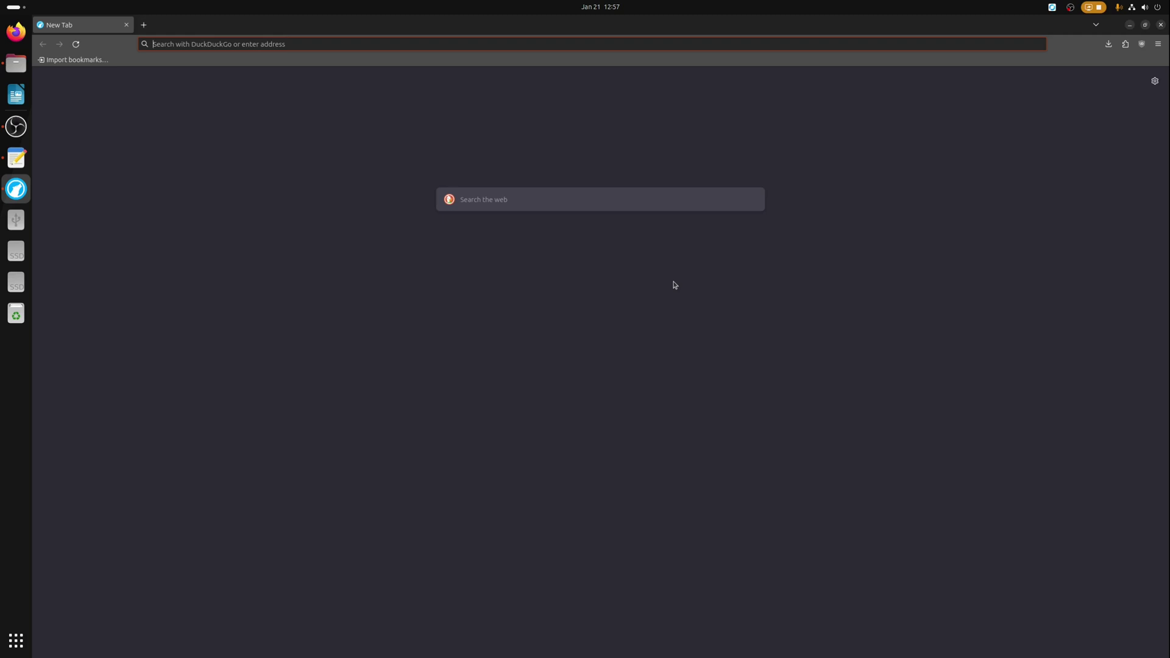
type("vide")
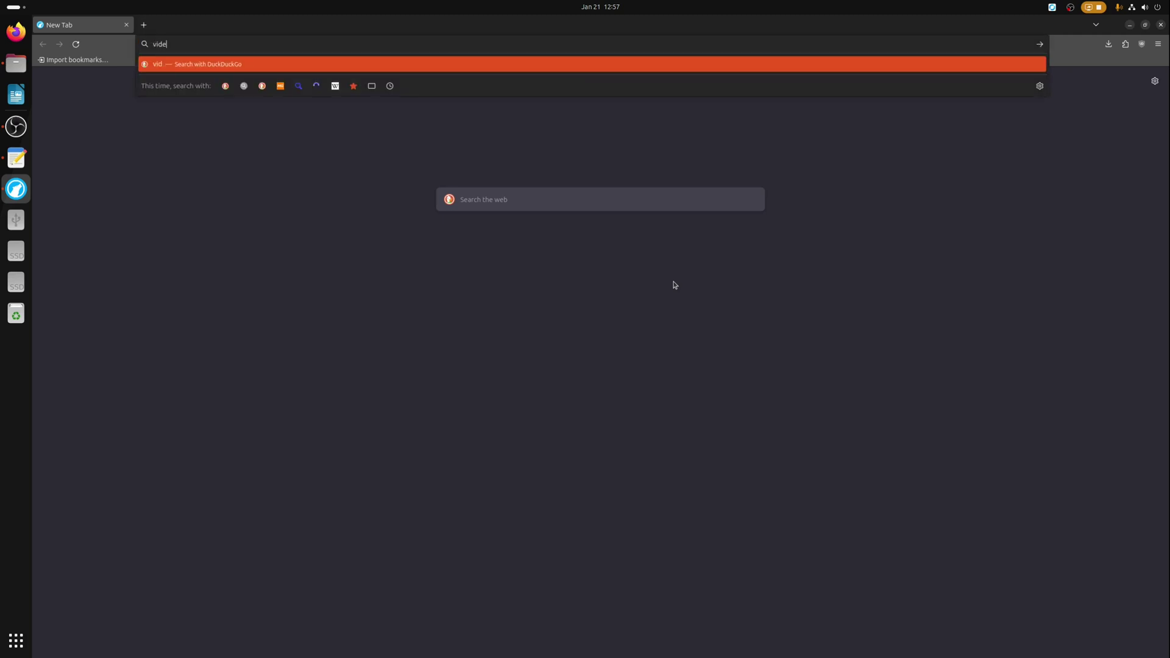
type("o editing on linux site:reddit.com")
key("Return")
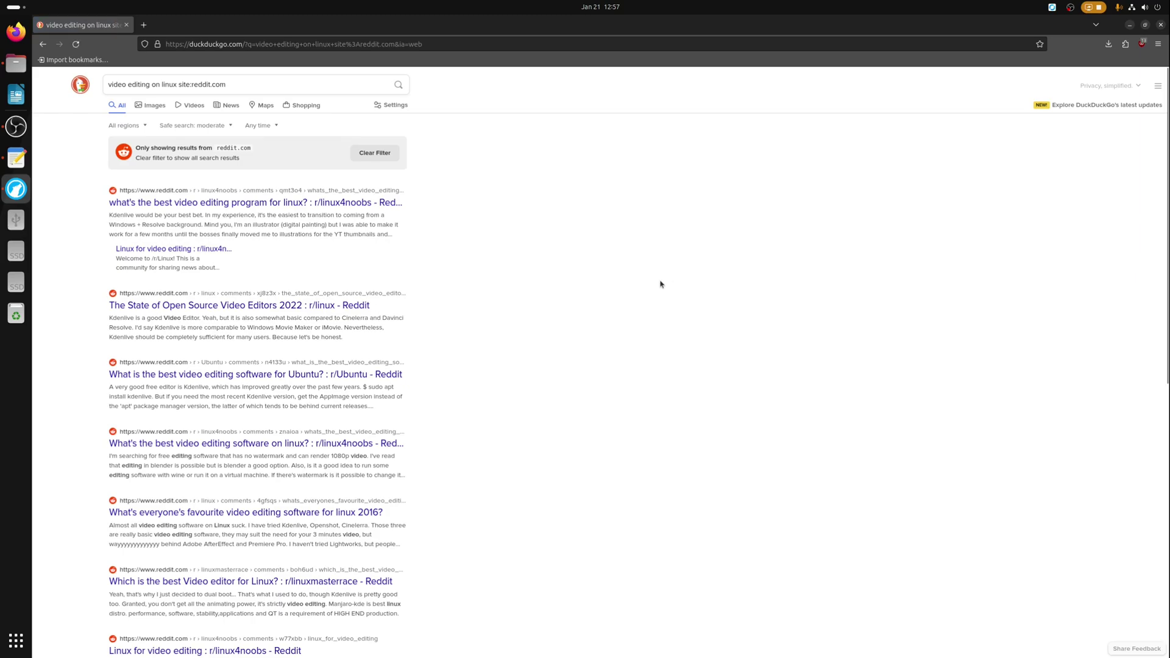
middle_click(227, 204)
Search the web for OpenShot, selected from the Reddit thread, in a new tab.
left_click(195, 24)
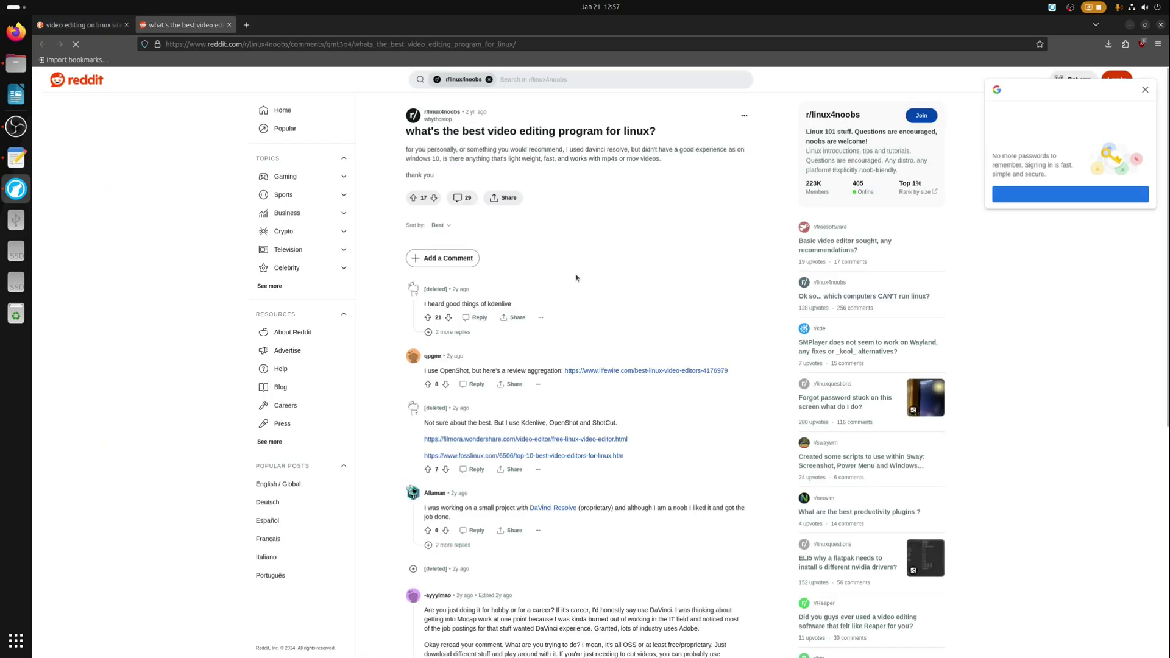
left_click_drag(440, 371, 469, 371)
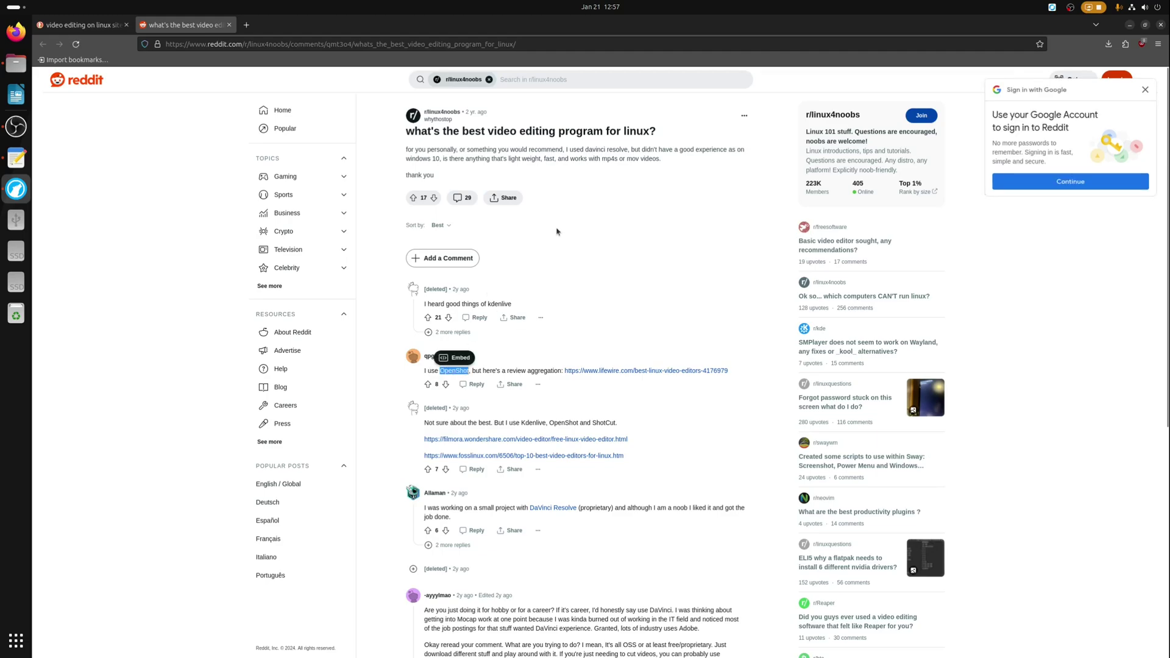
key("ctrl+t")
type("OpenShot")
key("Return")
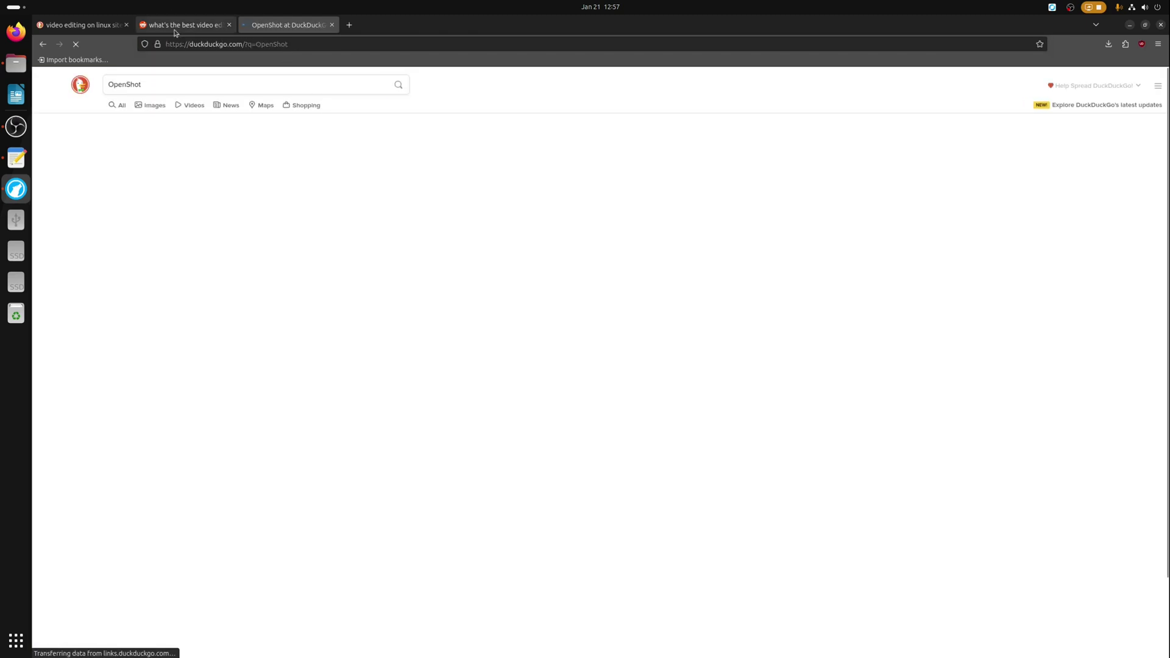
Search the web for Kdenlive, selected from the thread, in another new tab.
left_click(177, 25)
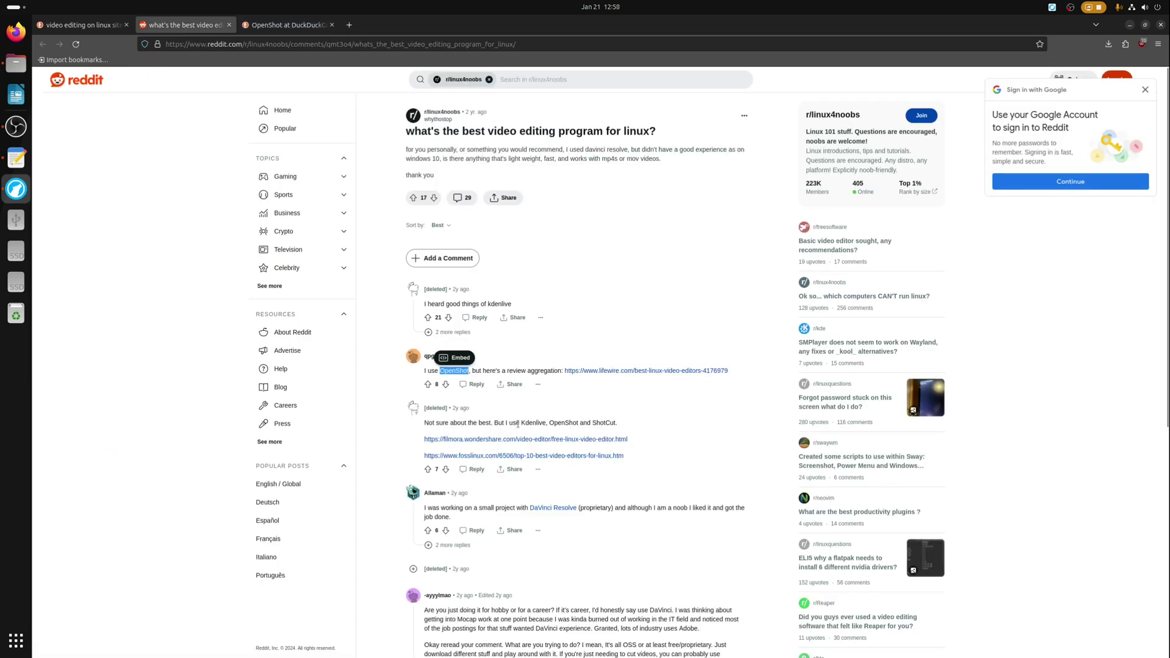
left_click_drag(522, 422, 548, 421)
key("ctrl+c")
key("ctrl+t")
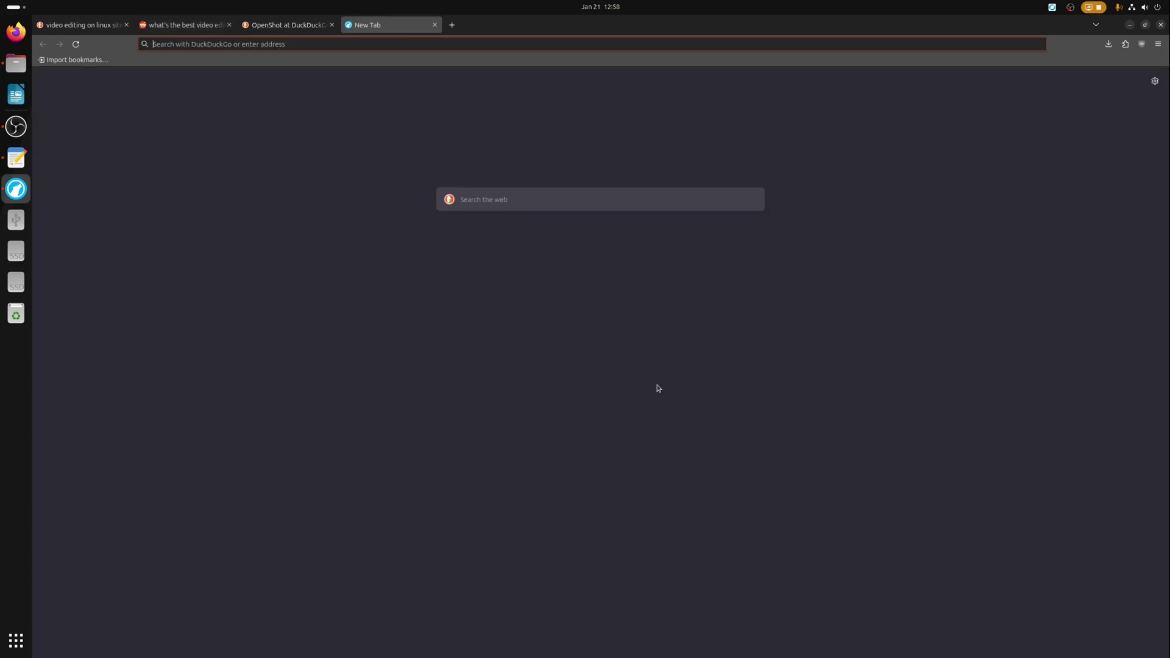
key("ctrl+v")
key("Return")
Select ShotCut in the thread's comment and bring up its web-search option.
key("ctrl+Page_Up")
key("ctrl+Page_Up")
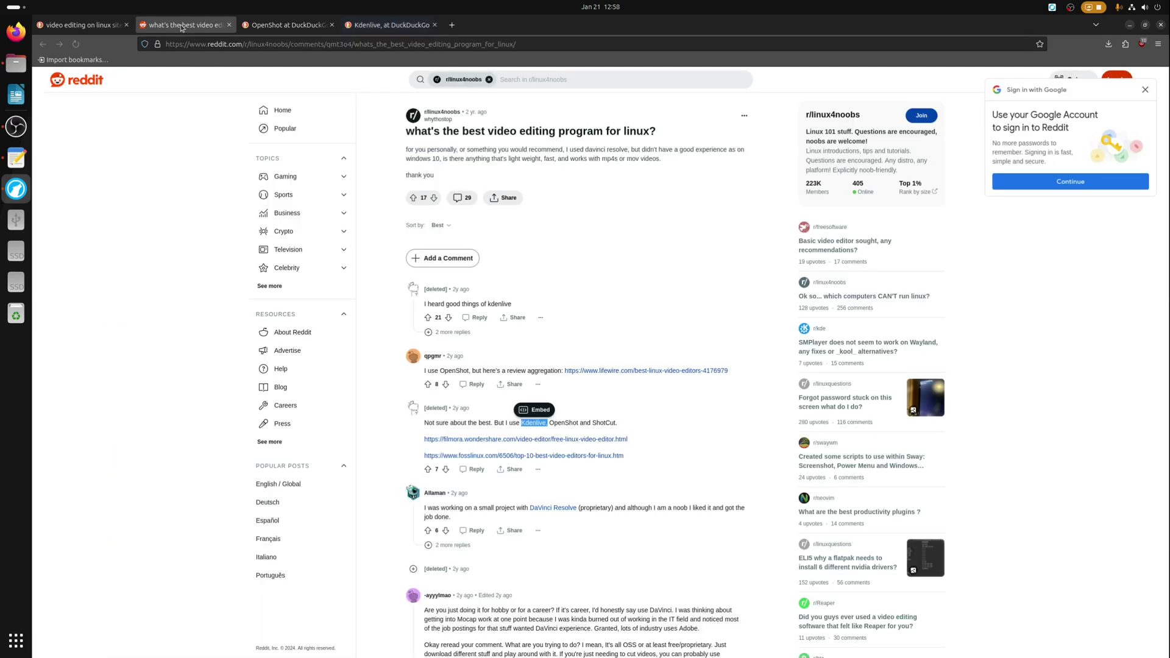
left_click(595, 425)
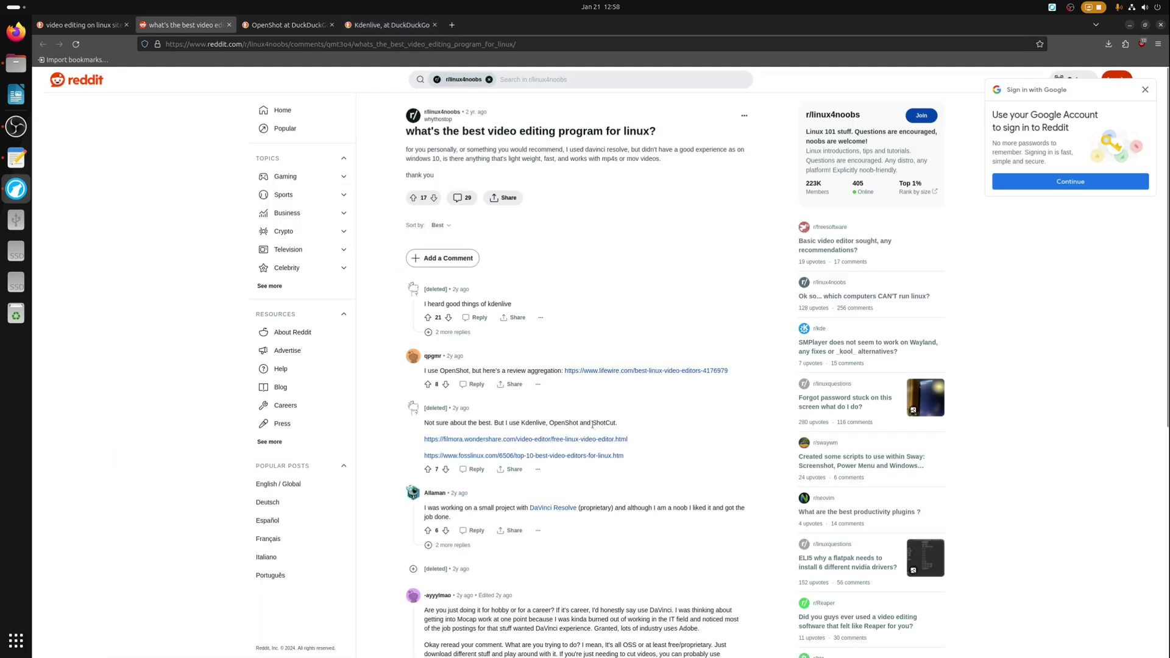
left_click_drag(612, 425, 613, 425)
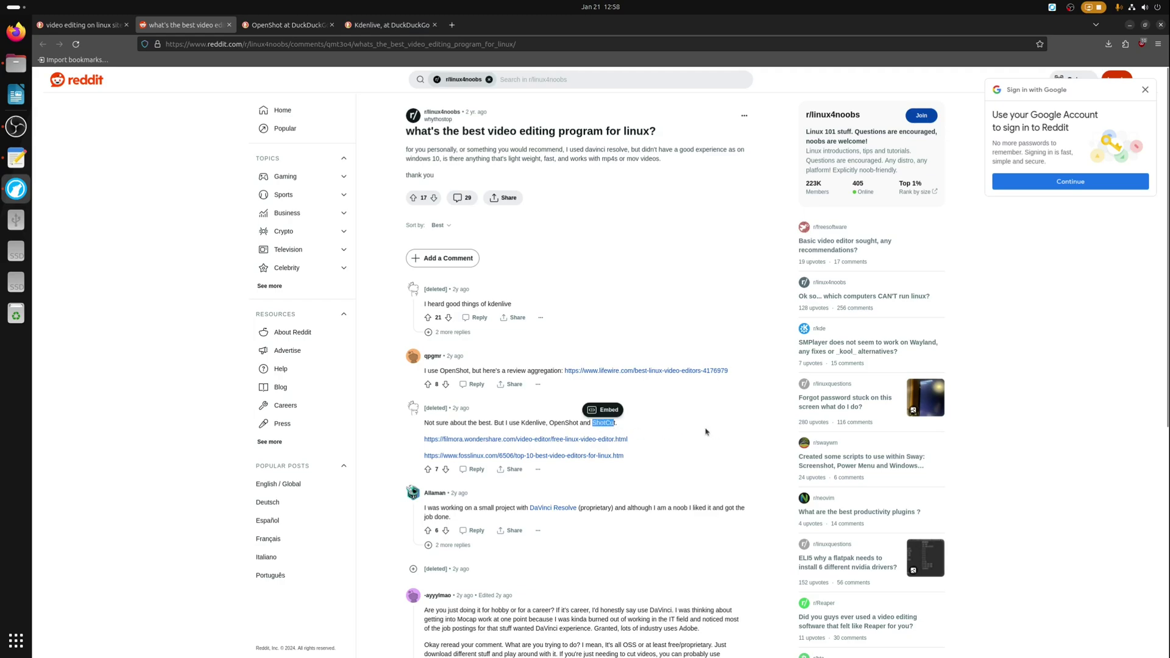
right_click(692, 421)
Search ShotCut in a new tab, then open openshot.org from the OpenShot results.
key("s")
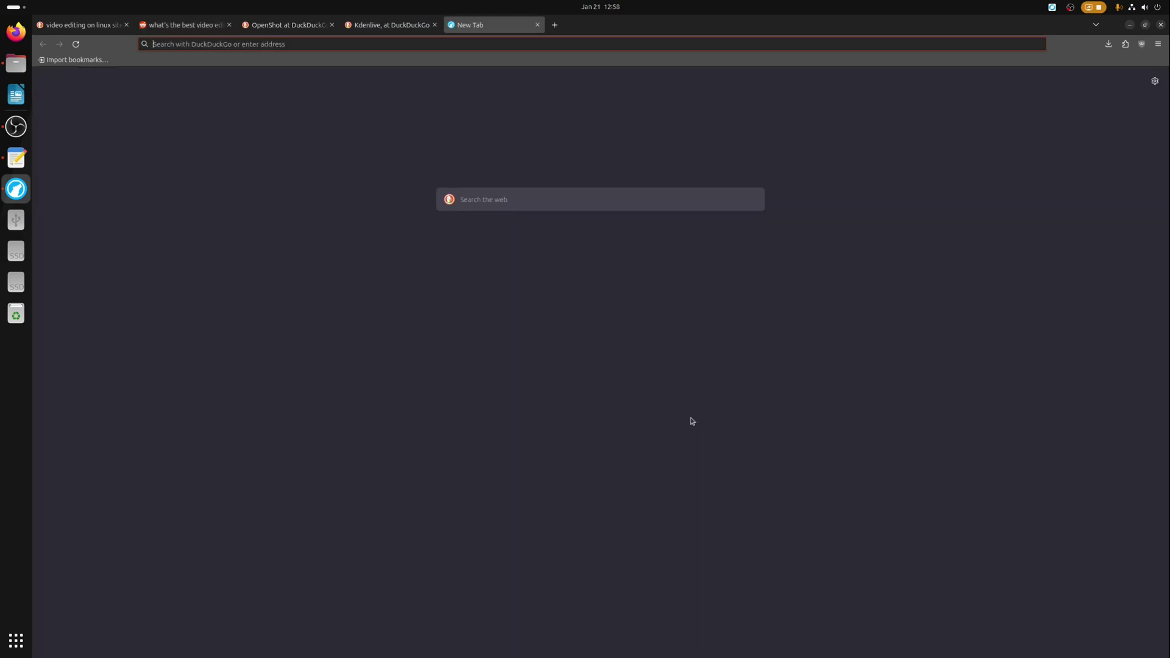
key("ctrl+Page_Up")
key("ctrl+Page_Up")
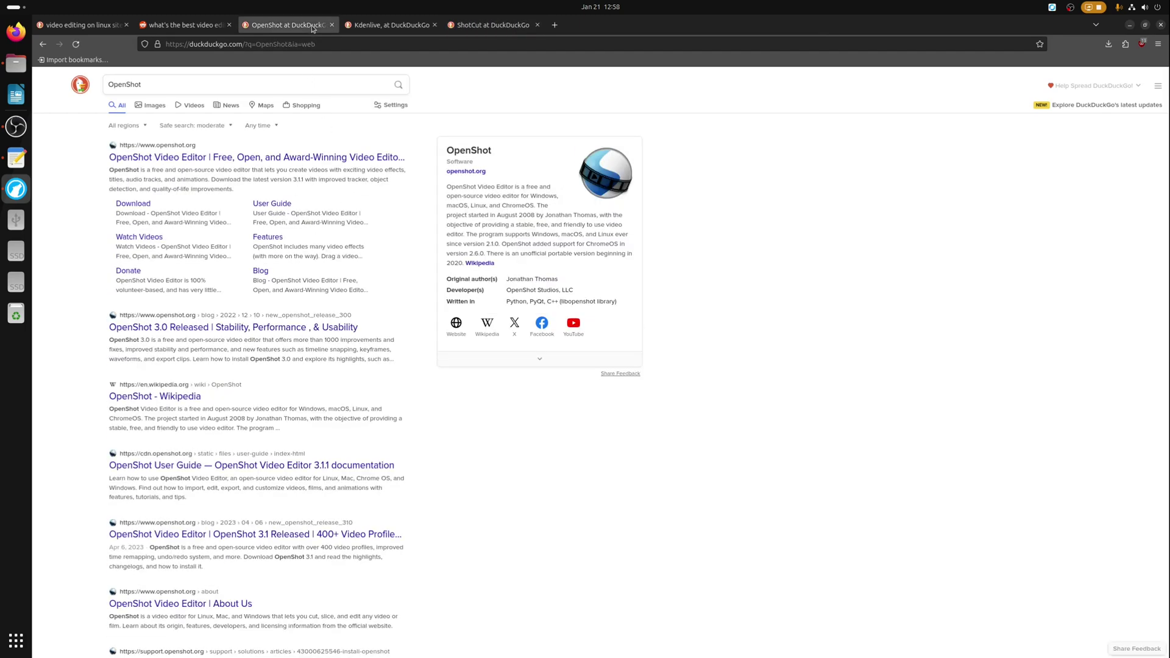
left_click(183, 158)
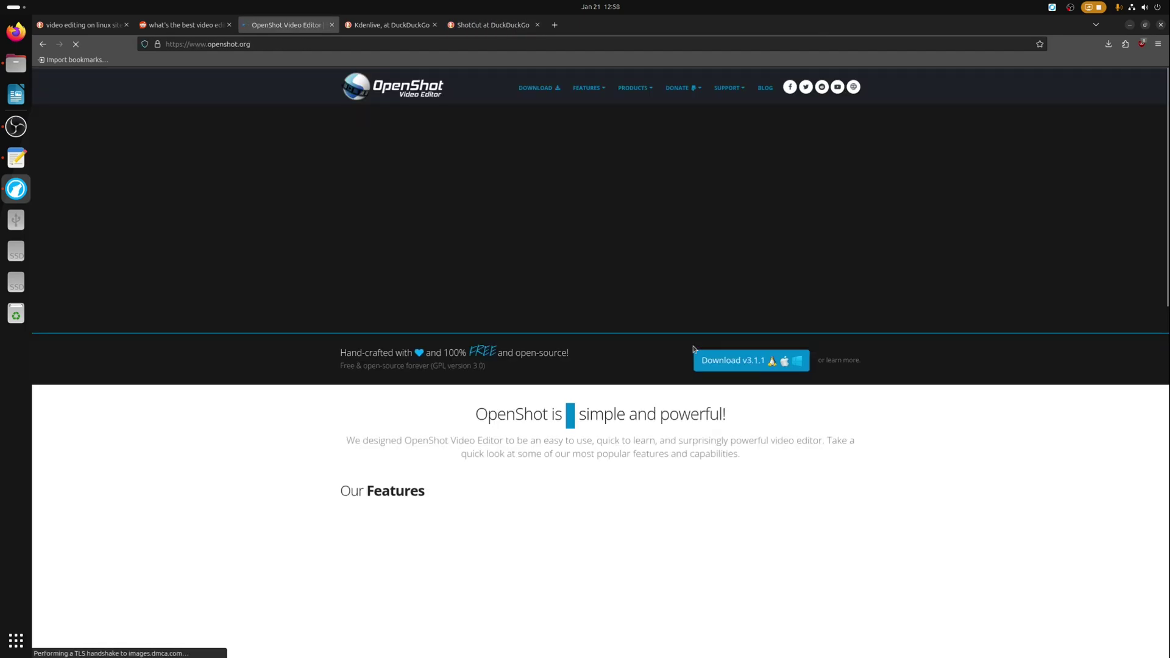
Scroll through the OpenShot home page to review what it offers.
scroll(594, 504, "down", 2)
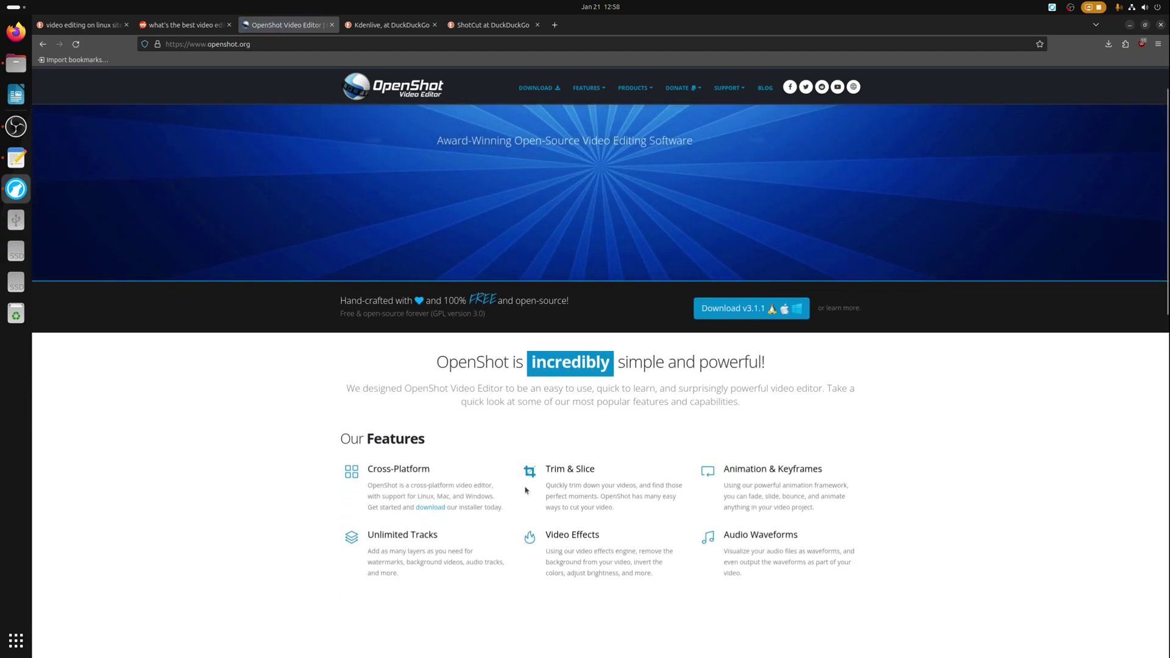
scroll(595, 505, "down", 3)
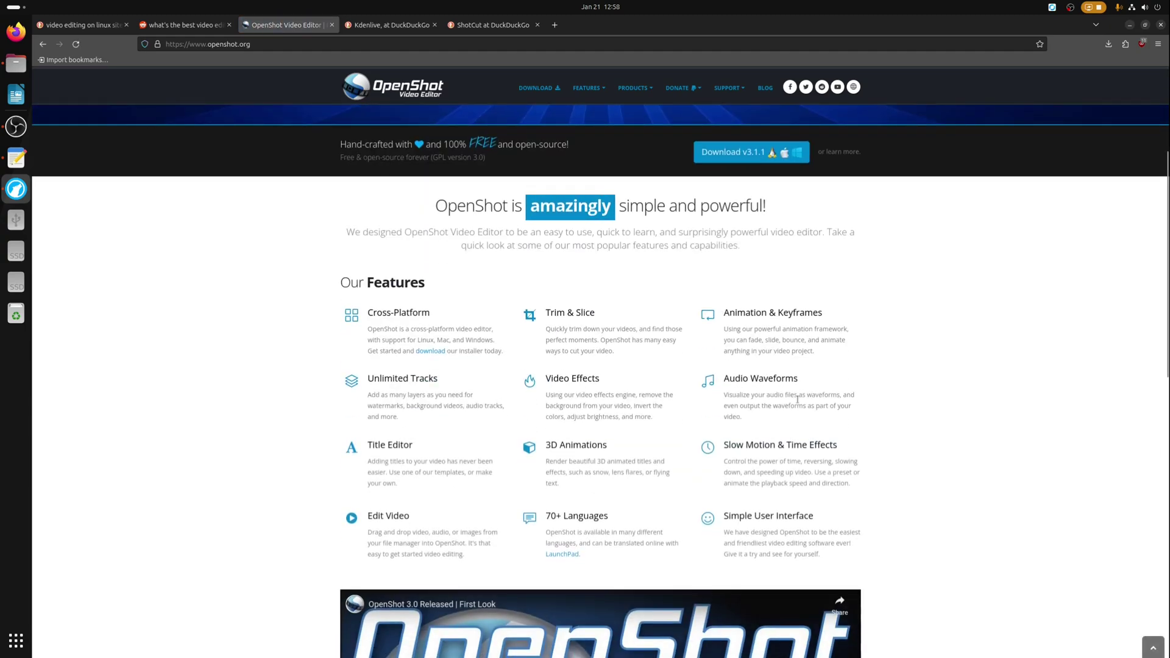
scroll(815, 336, "down", 2)
scroll(814, 336, "up", 2)
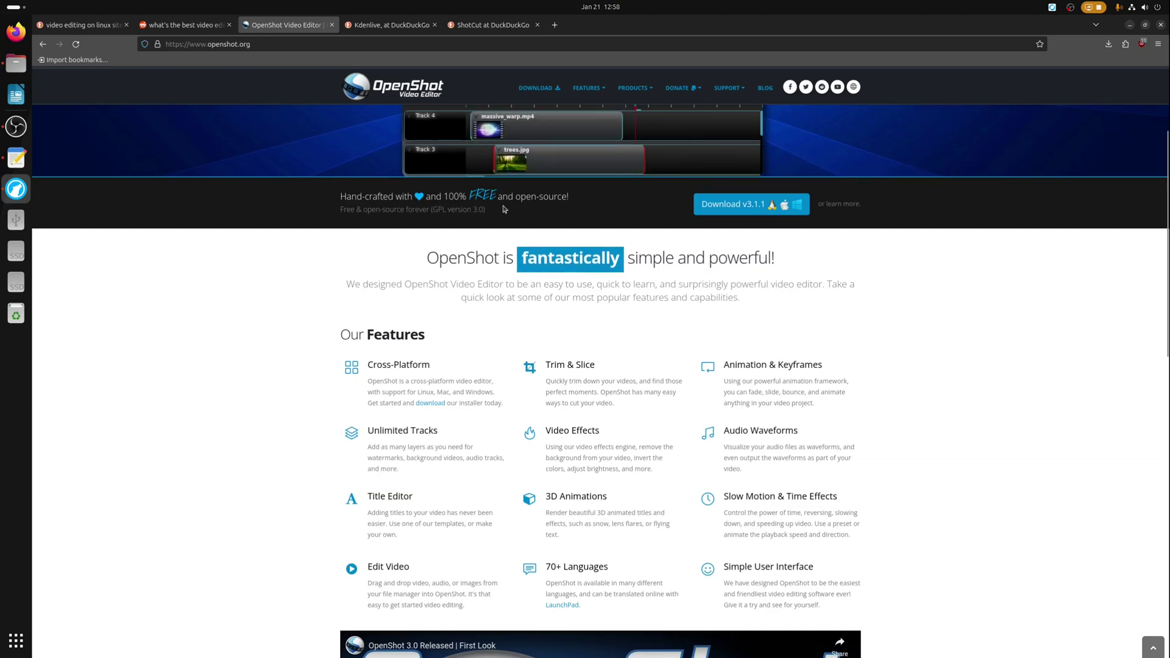
scroll(529, 378, "down", 3)
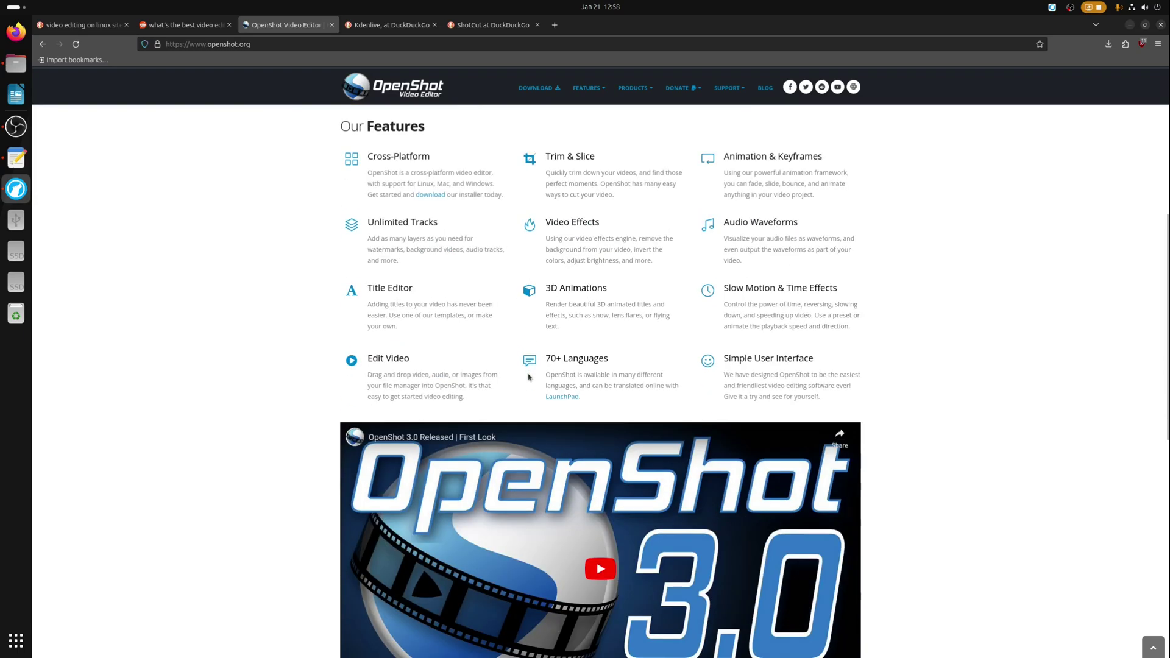
scroll(896, 336, "down", 4)
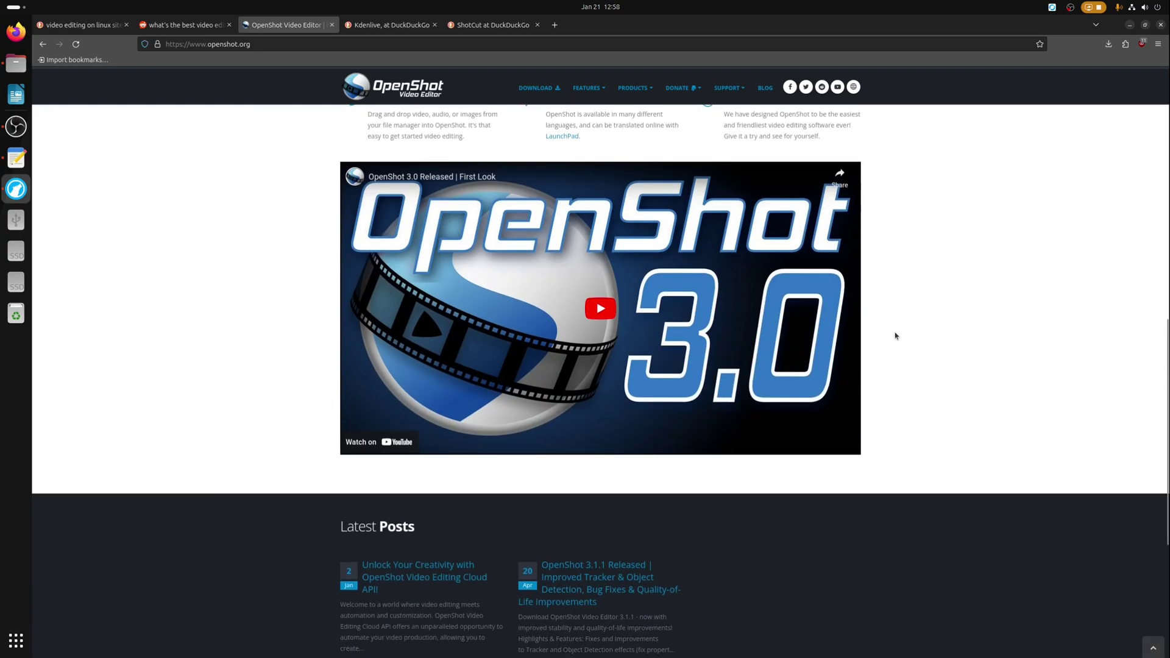
scroll(895, 336, "down", 4)
scroll(899, 335, "up", 11)
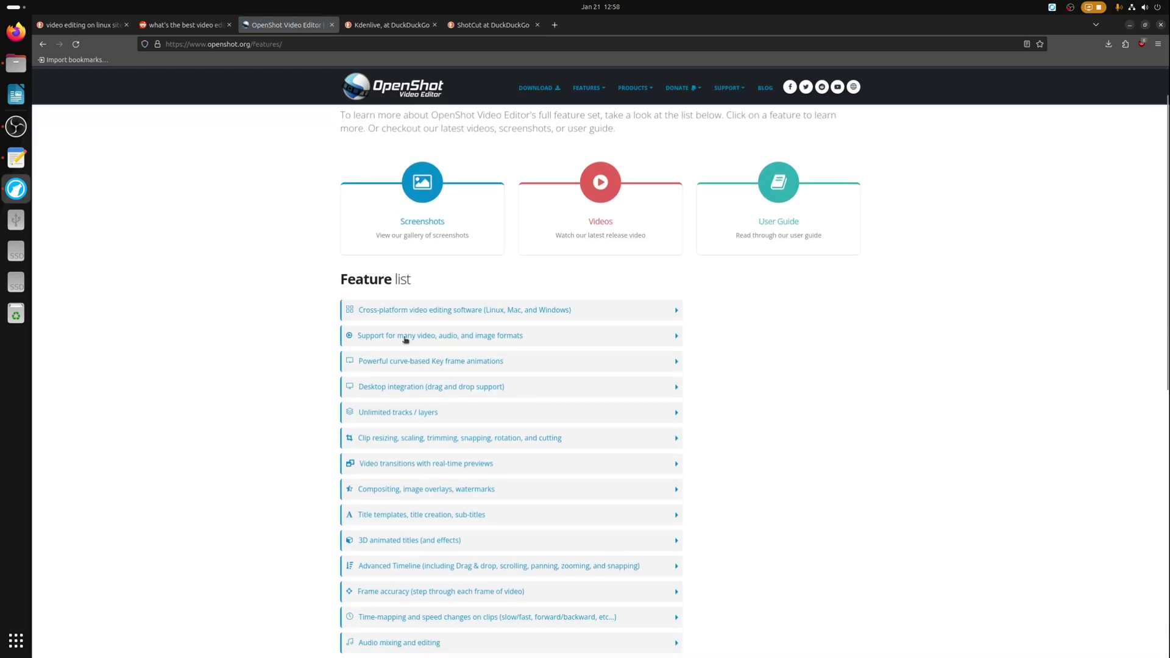
scroll(405, 341, "down", 1)
scroll(416, 327, "down", 1)
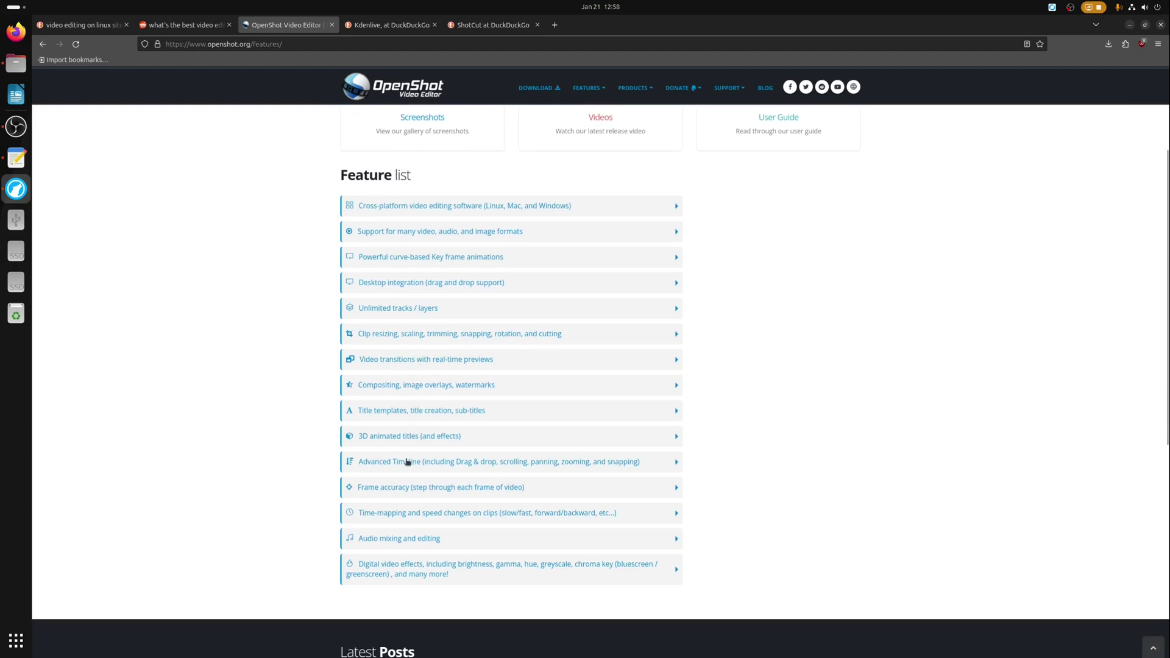
scroll(567, 514, "up", 3)
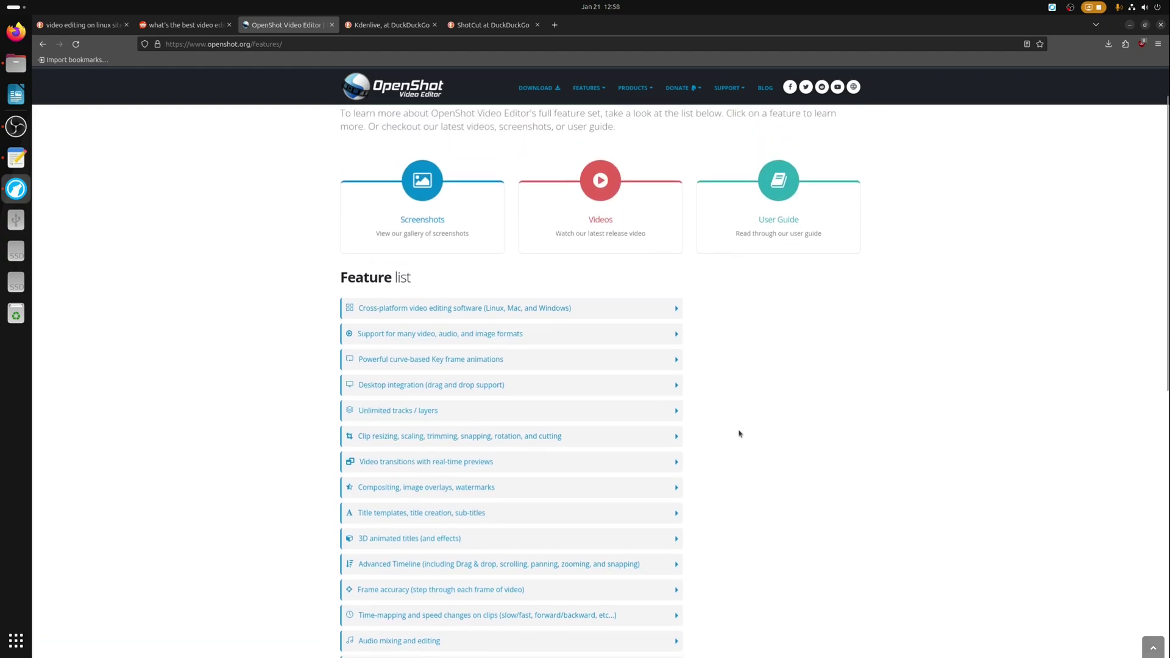
mouse_move(617, 97)
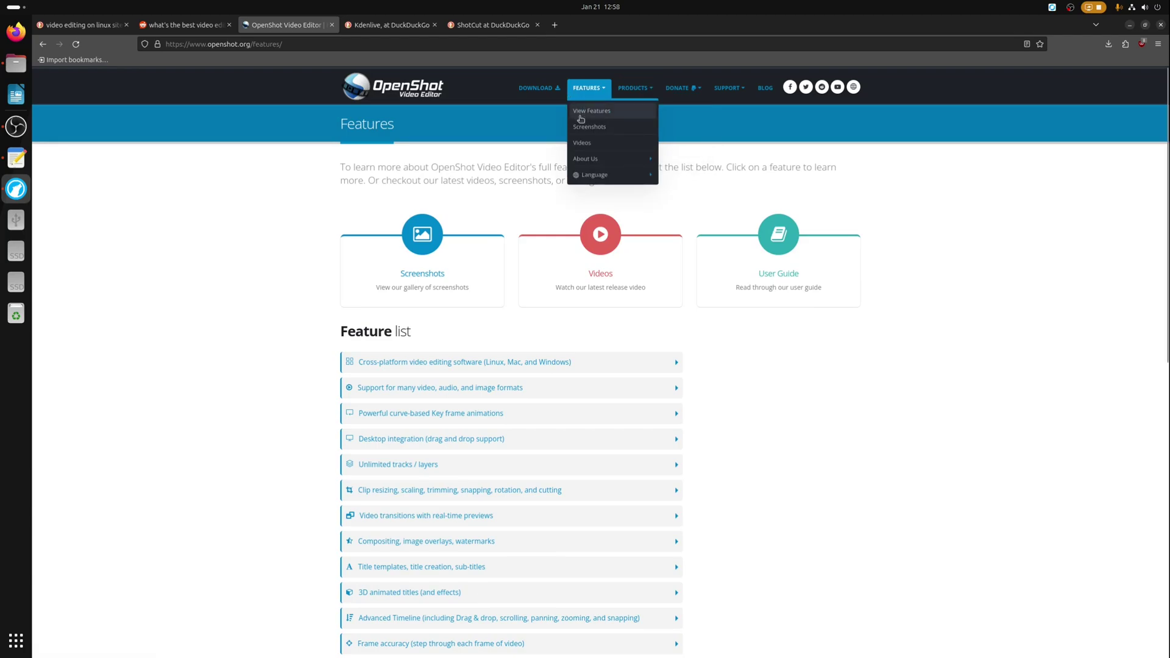
Open the OpenShot screenshots gallery and enlarge the Main Interface screenshot.
left_click(589, 127)
scroll(773, 334, "down", 3)
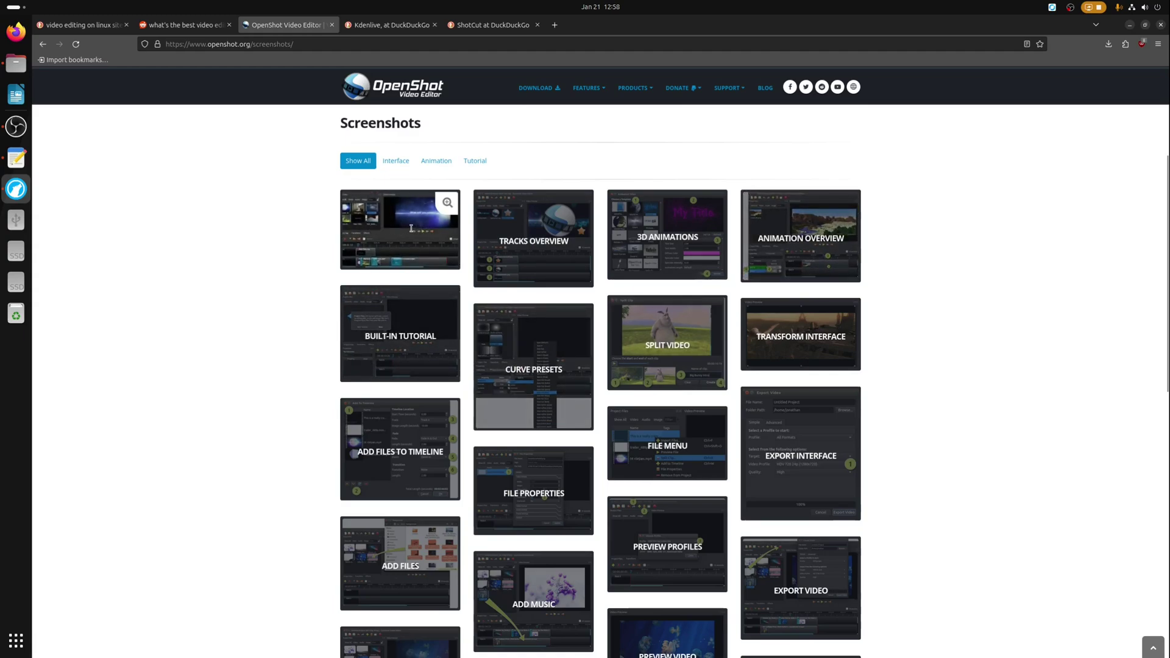
left_click(443, 213)
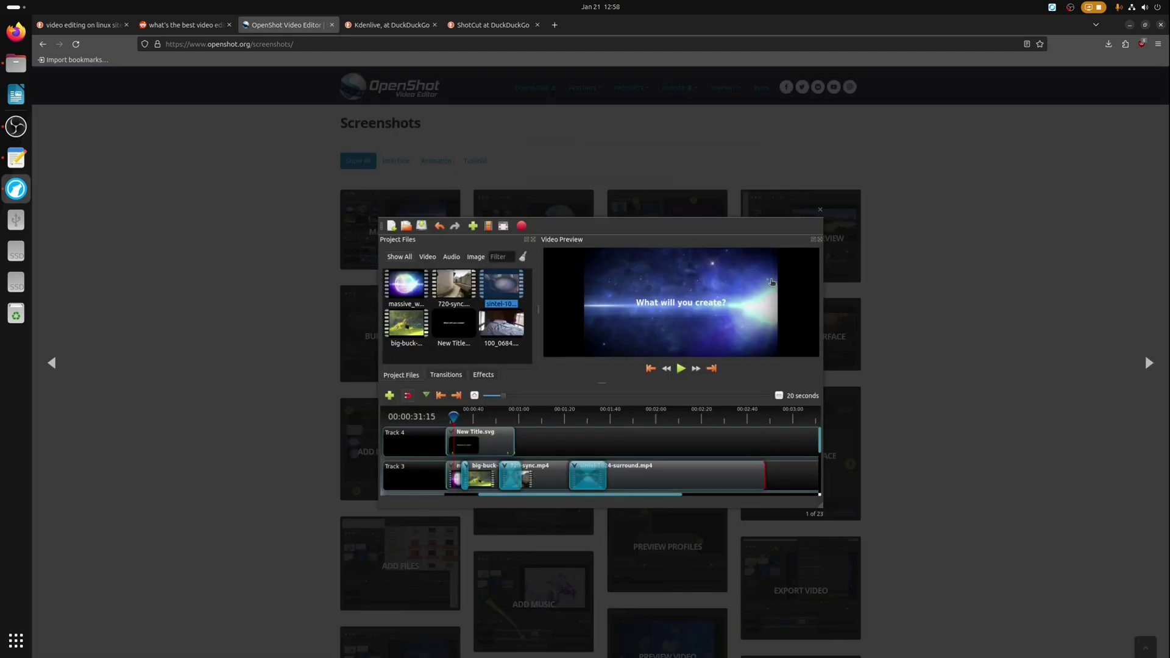
Page through screenshots like Animated Titles, Video Preview, easing menu and Add To Timeline.
left_click(772, 282)
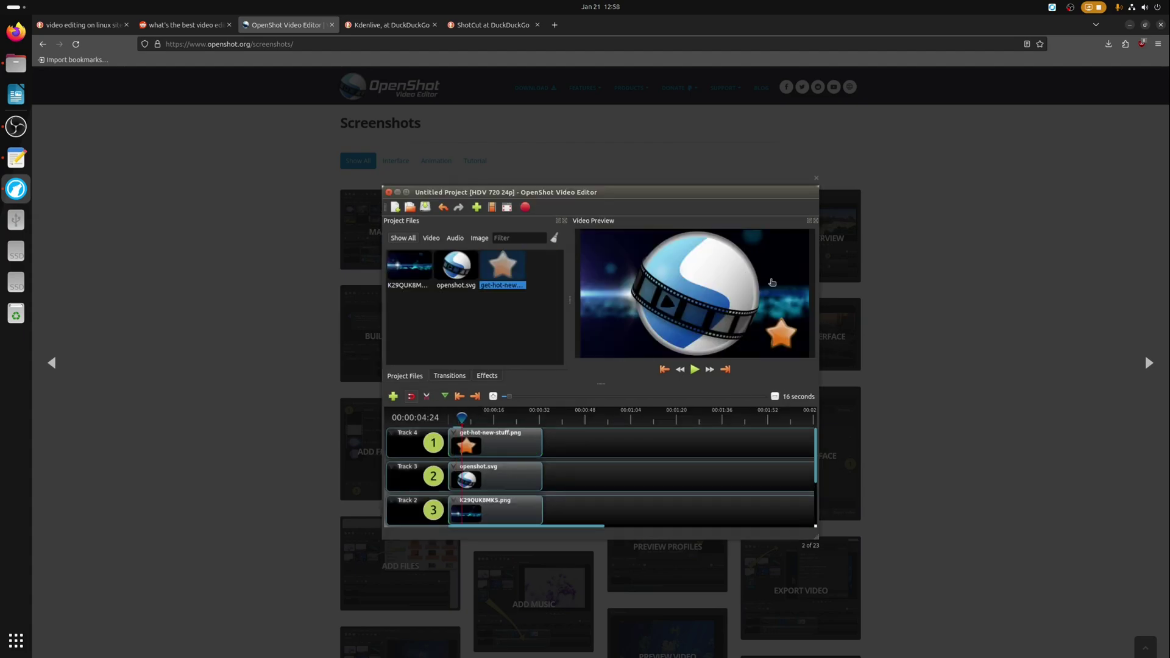
left_click(772, 281)
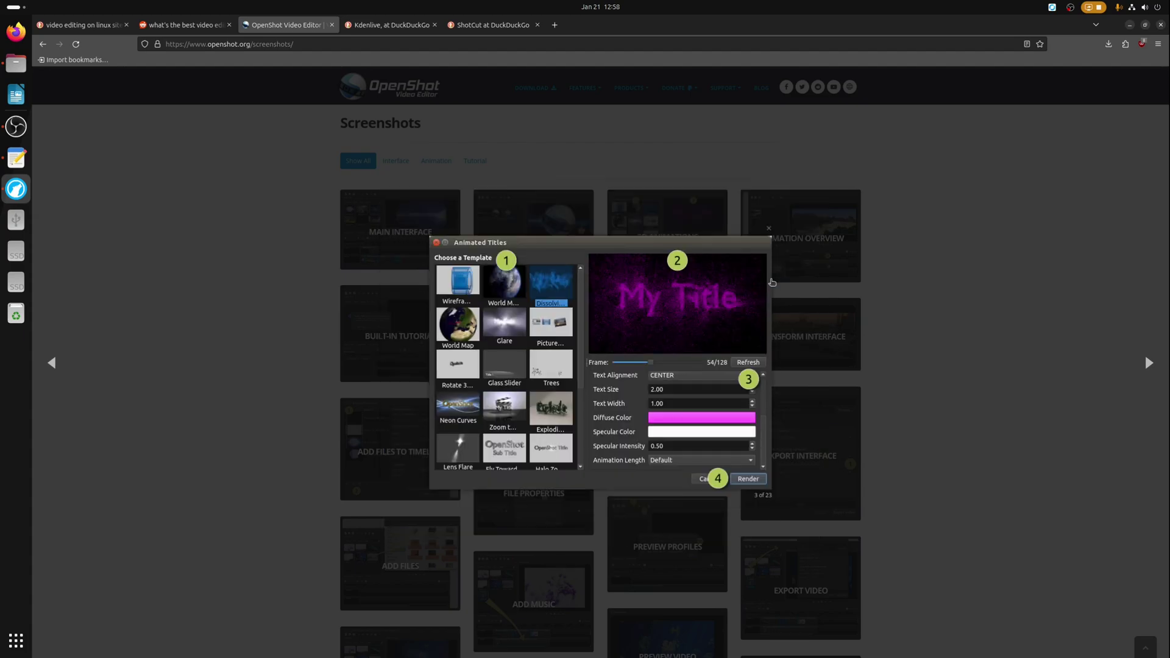
left_click(772, 282)
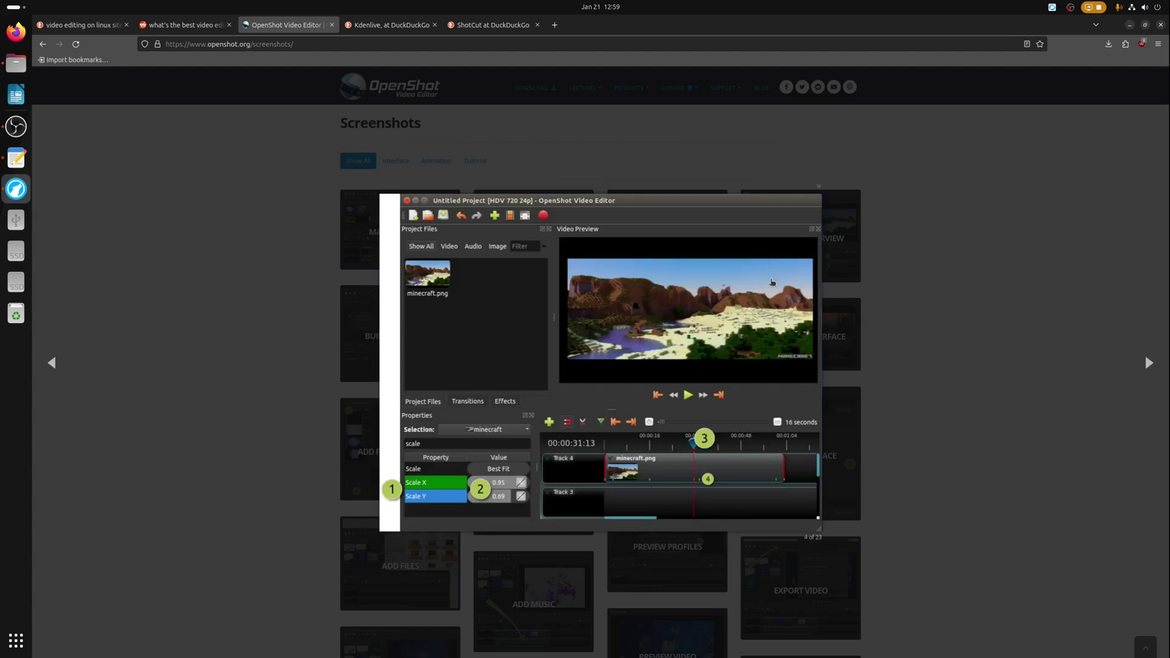
left_click(772, 282)
left_click(772, 281)
left_click(771, 281)
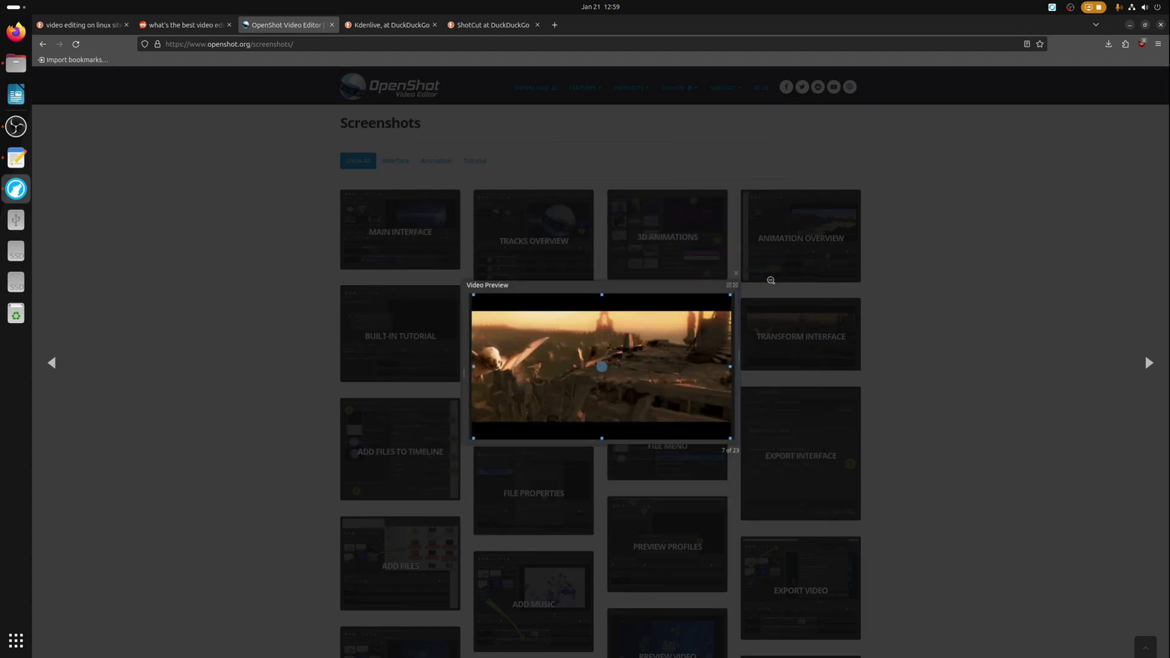
left_click(771, 281)
key("Left")
key("Left")
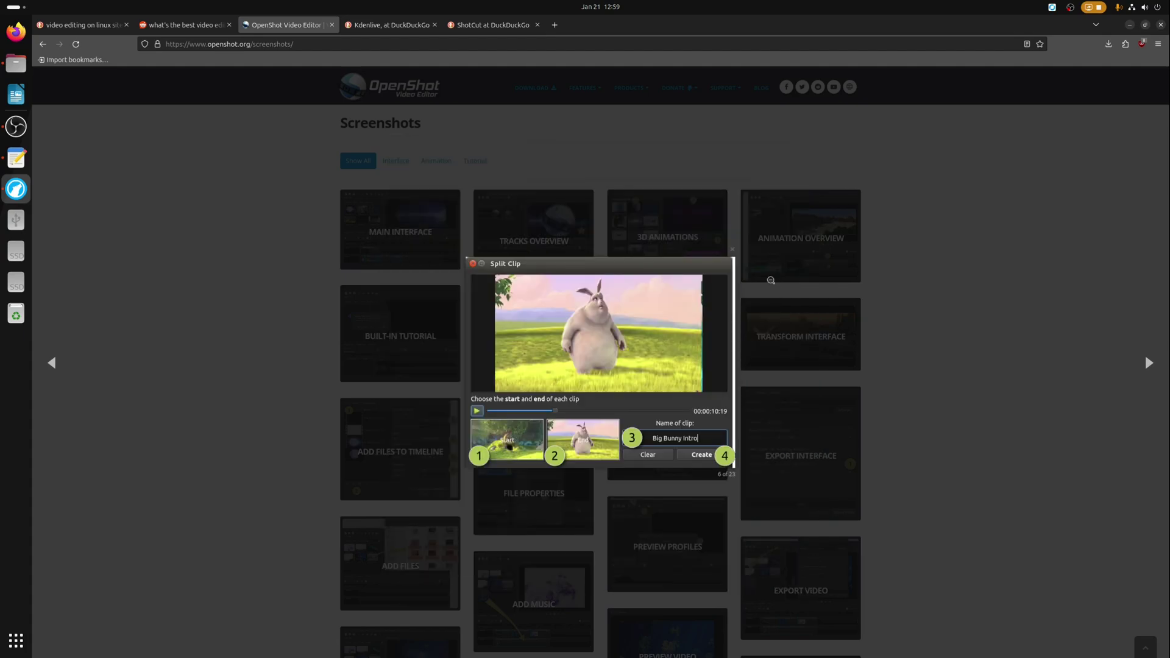
left_click(771, 280)
left_click(771, 280)
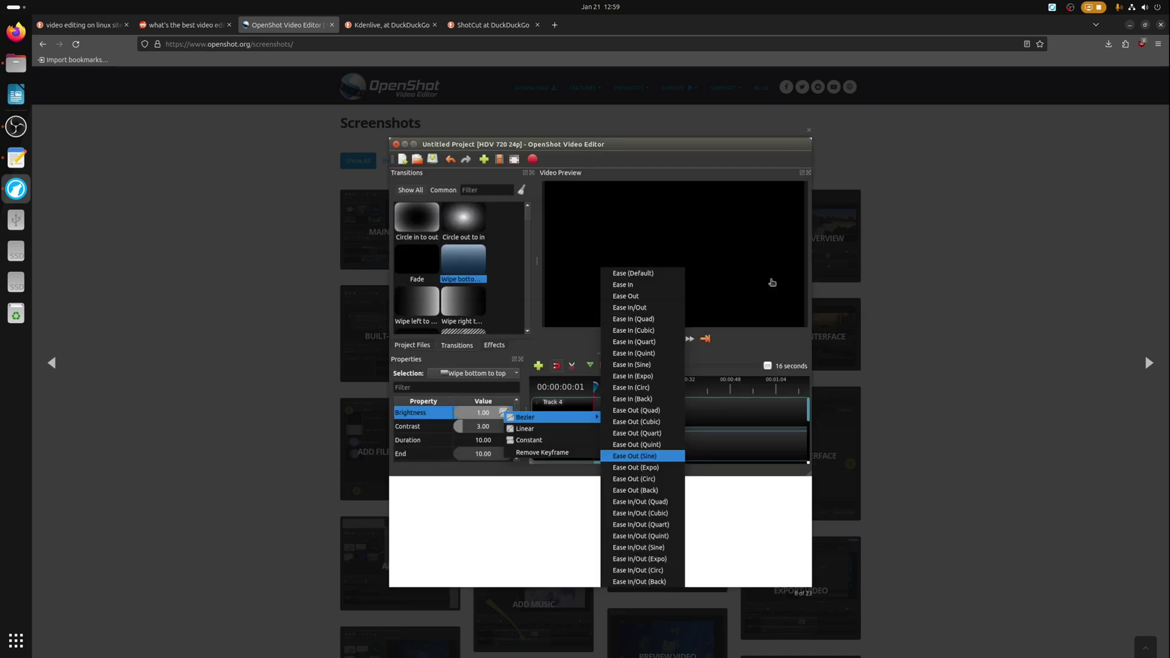
left_click(771, 281)
left_click(771, 281)
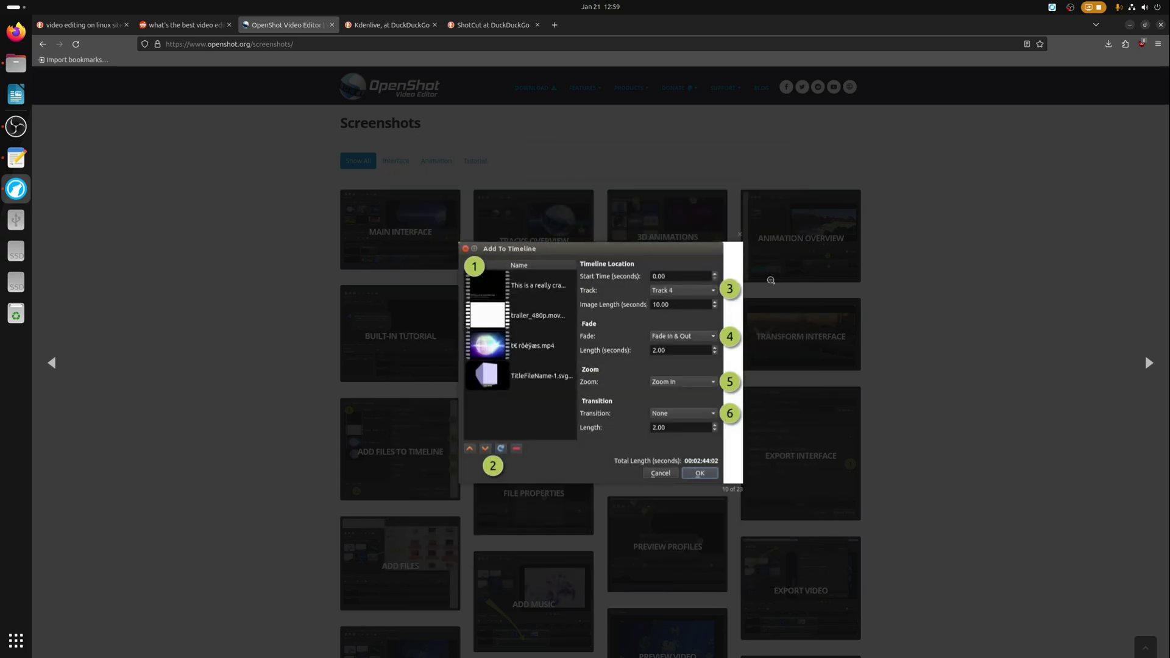
Open kdenlive.org from the Kdenlive search results and scroll its home page.
left_click(963, 273)
key("ctrl+Tab")
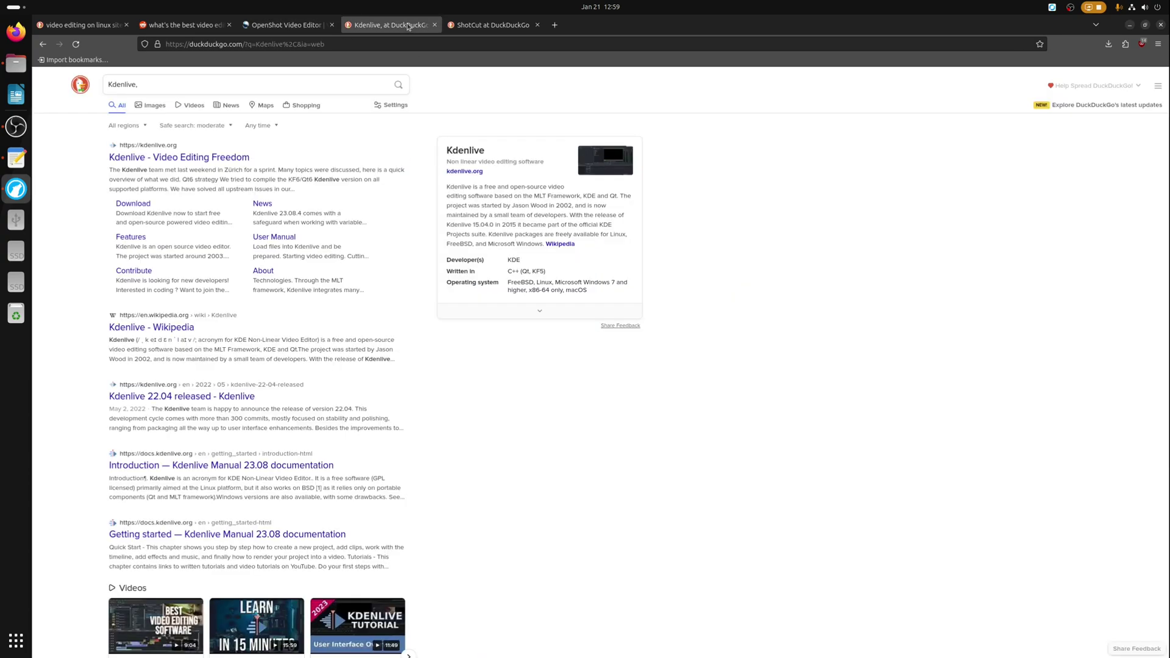
left_click(189, 159)
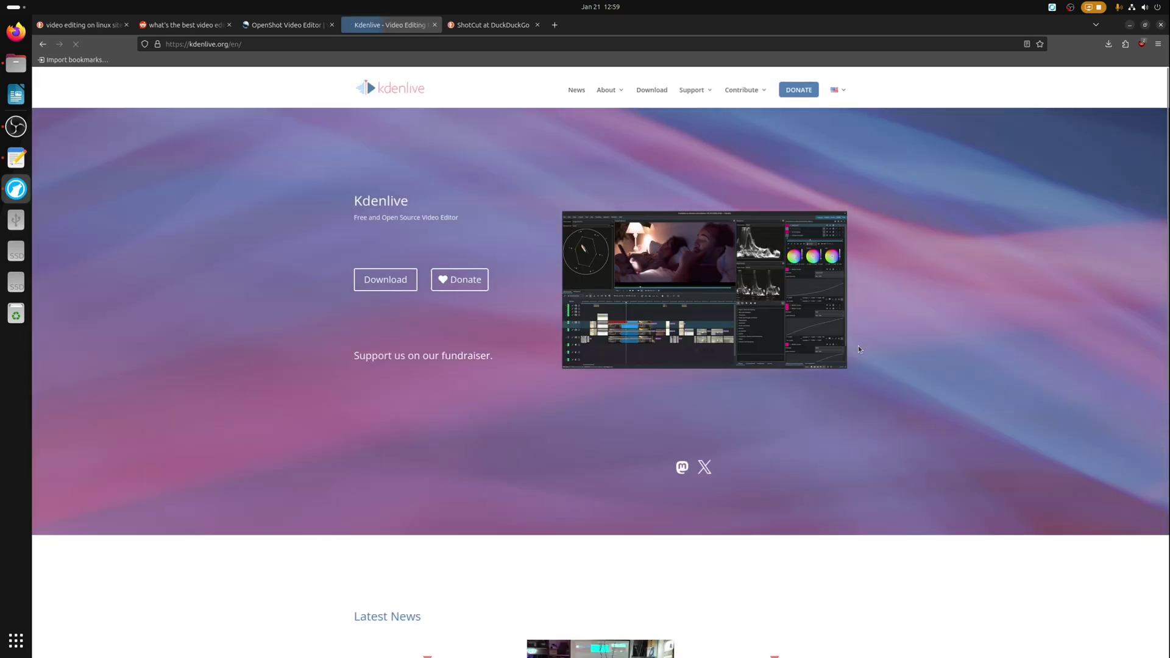
scroll(836, 425, "down", 8)
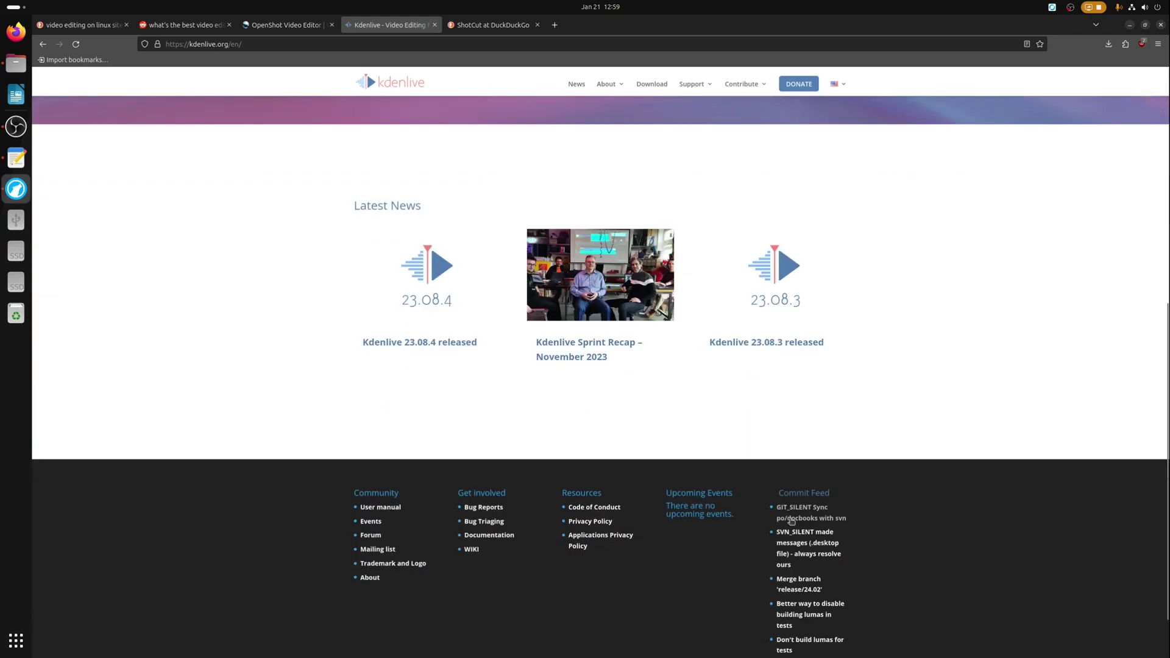
scroll(789, 521, "up", 8)
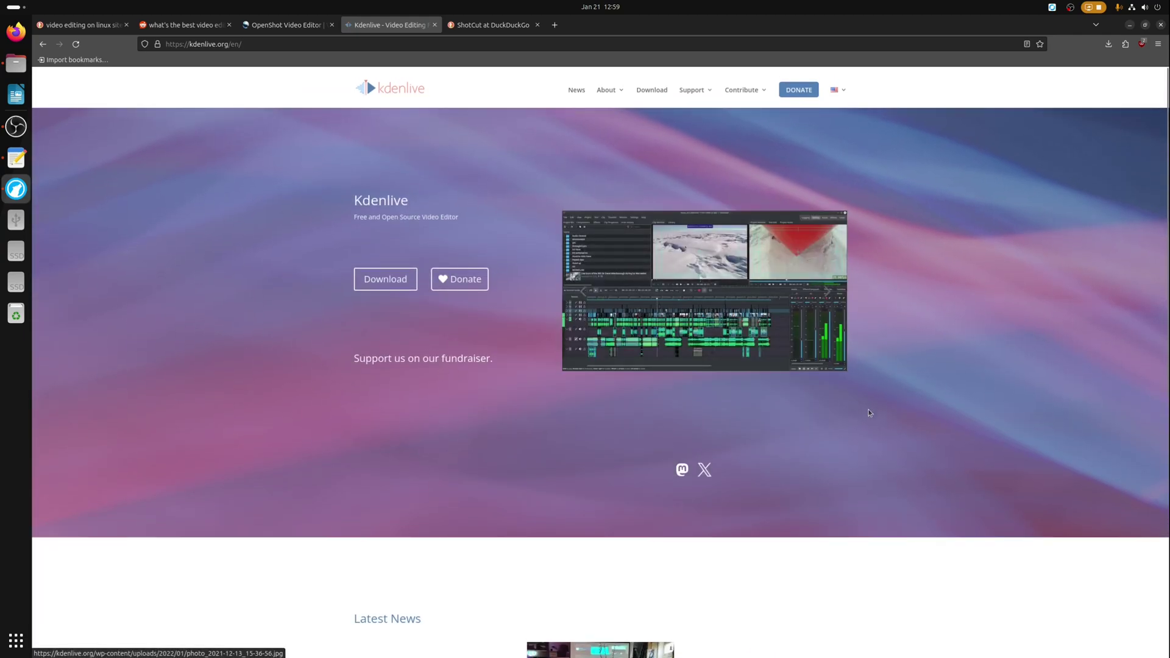
scroll(871, 419, "down", 8)
scroll(821, 476, "up", 8)
mouse_move(610, 90)
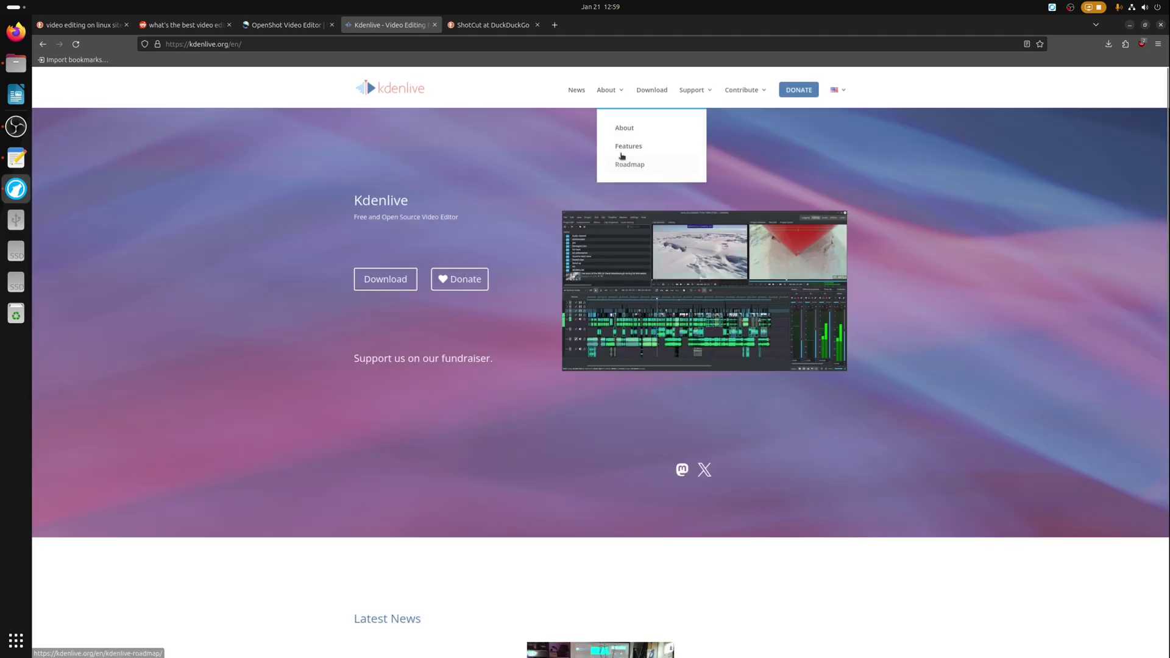
Open the About Kdenlive page and play, then pause, its introduction video.
left_click(626, 128)
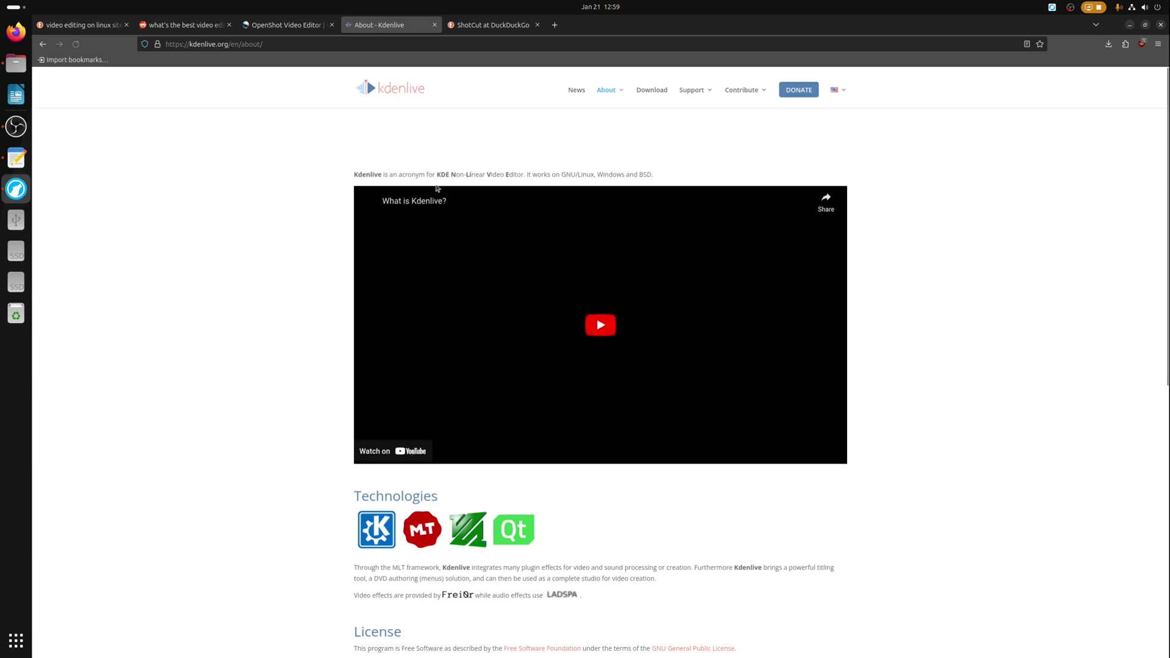
left_click(449, 188)
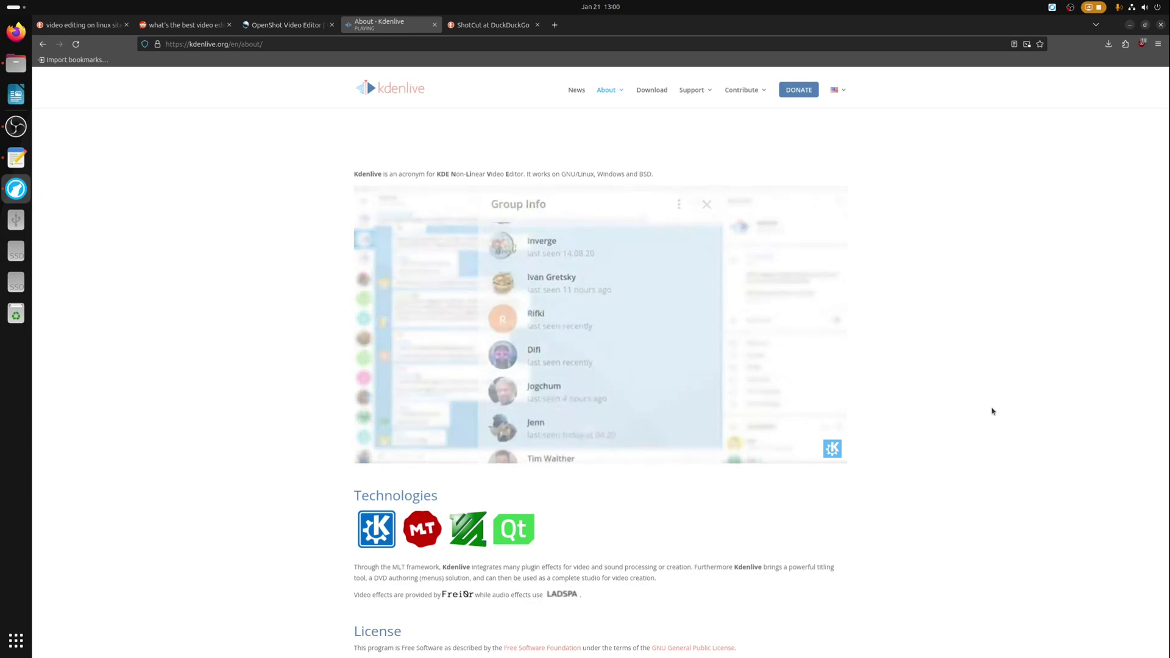
left_click(730, 309)
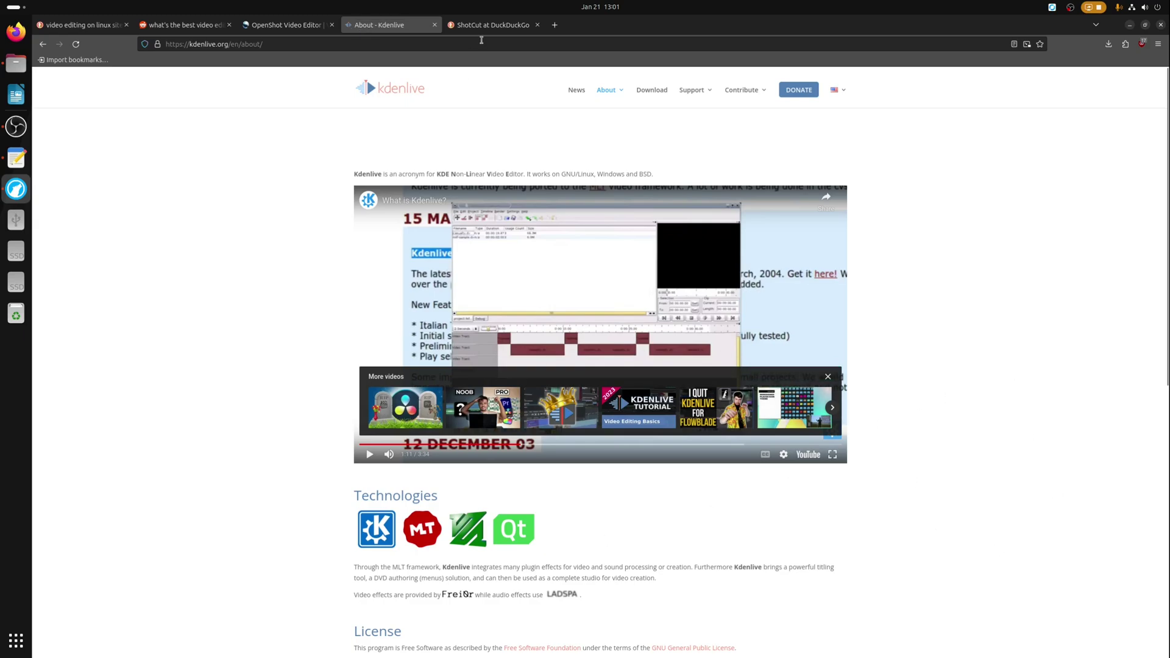
scroll(448, 182, "down", 1)
scroll(685, 104, "up", 1)
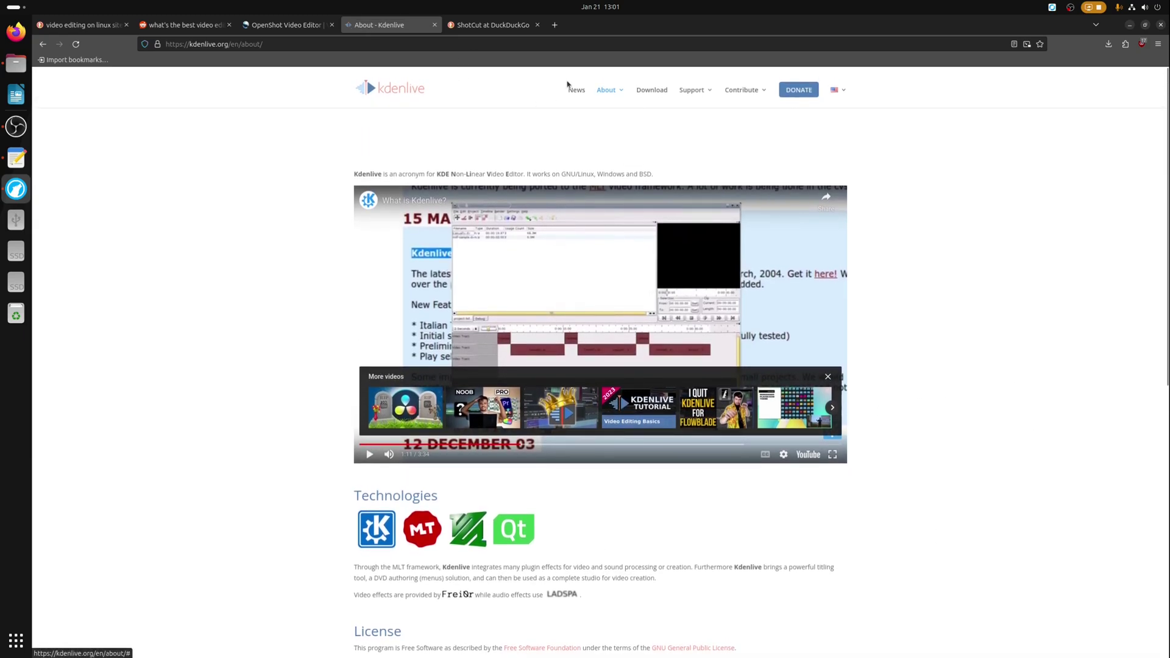
Return to the Kdenlive home page, cycle the screenshot banner, and switch to the ShotCut results.
left_click(398, 85)
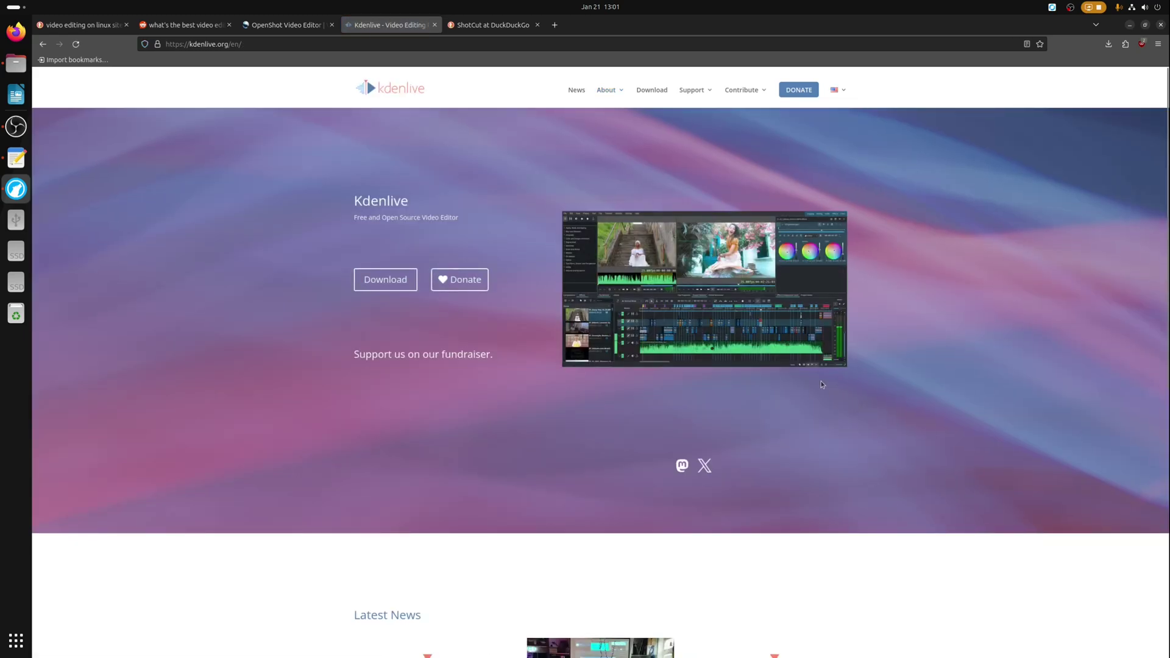
left_click(824, 292)
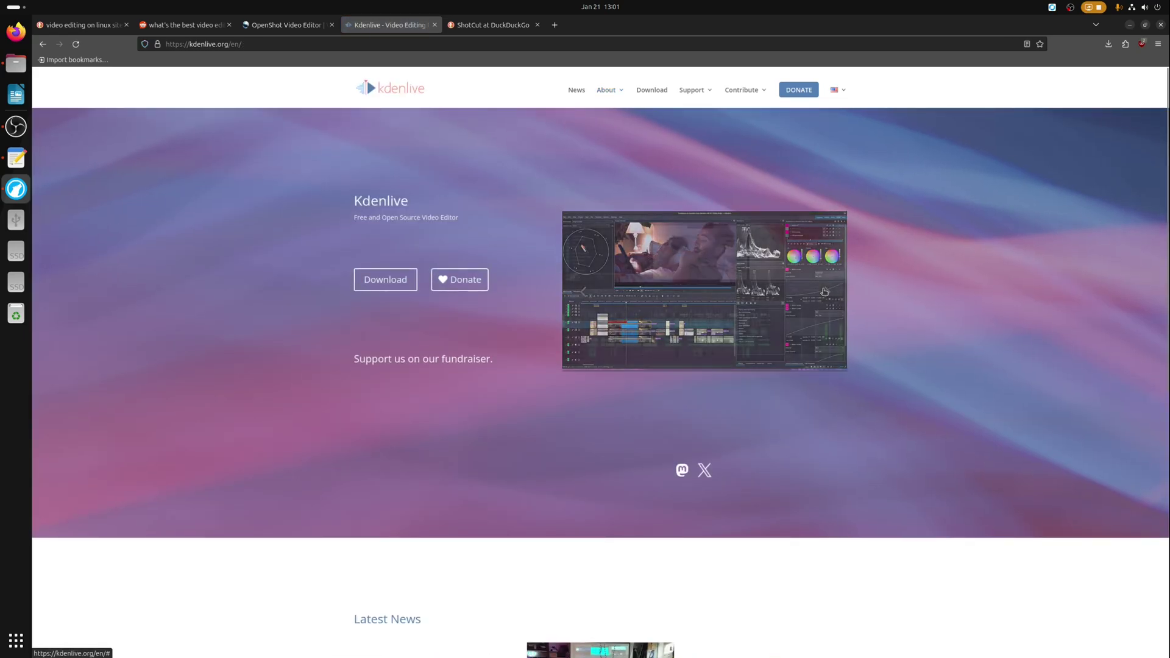
left_click(824, 292)
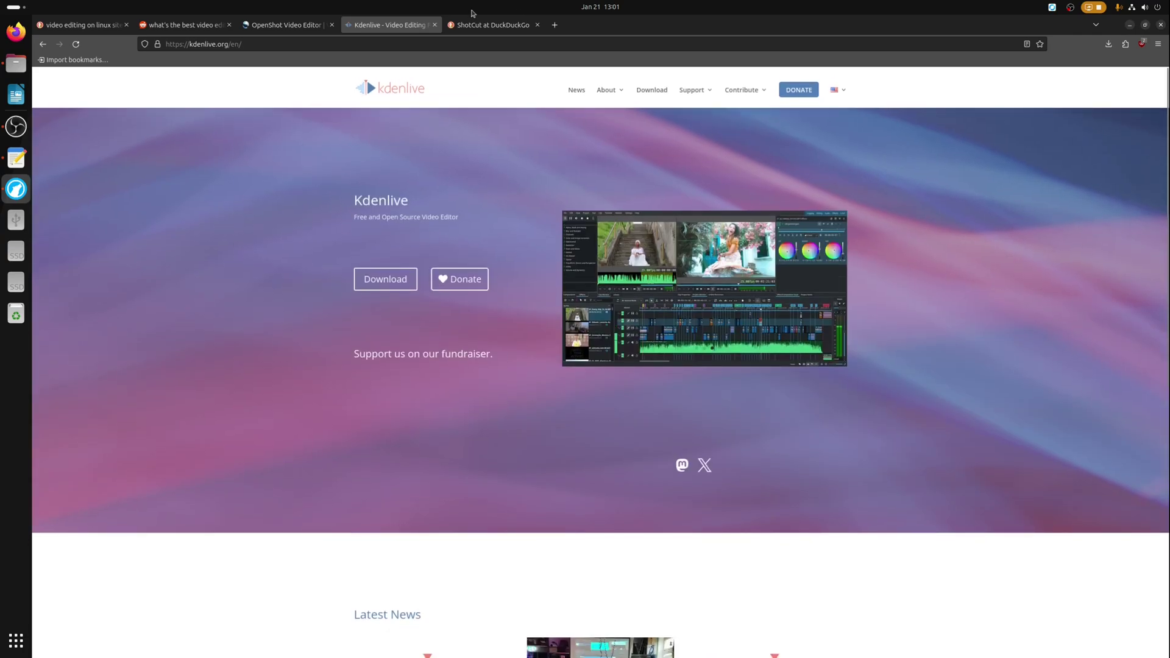
left_click(485, 24)
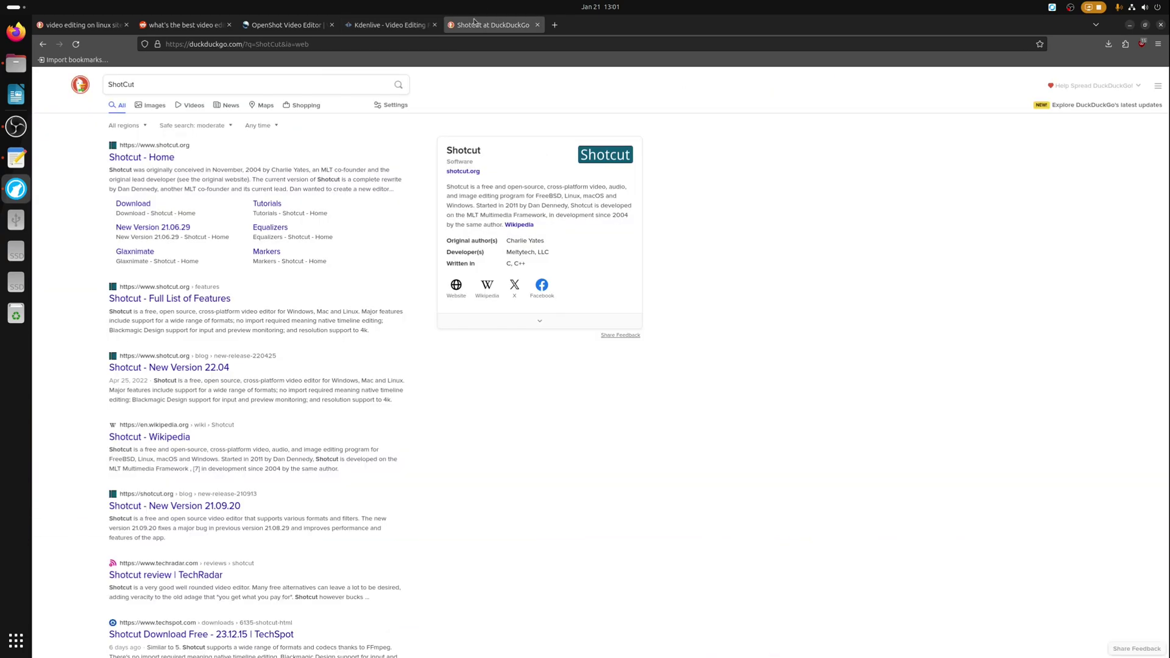
left_click(390, 24)
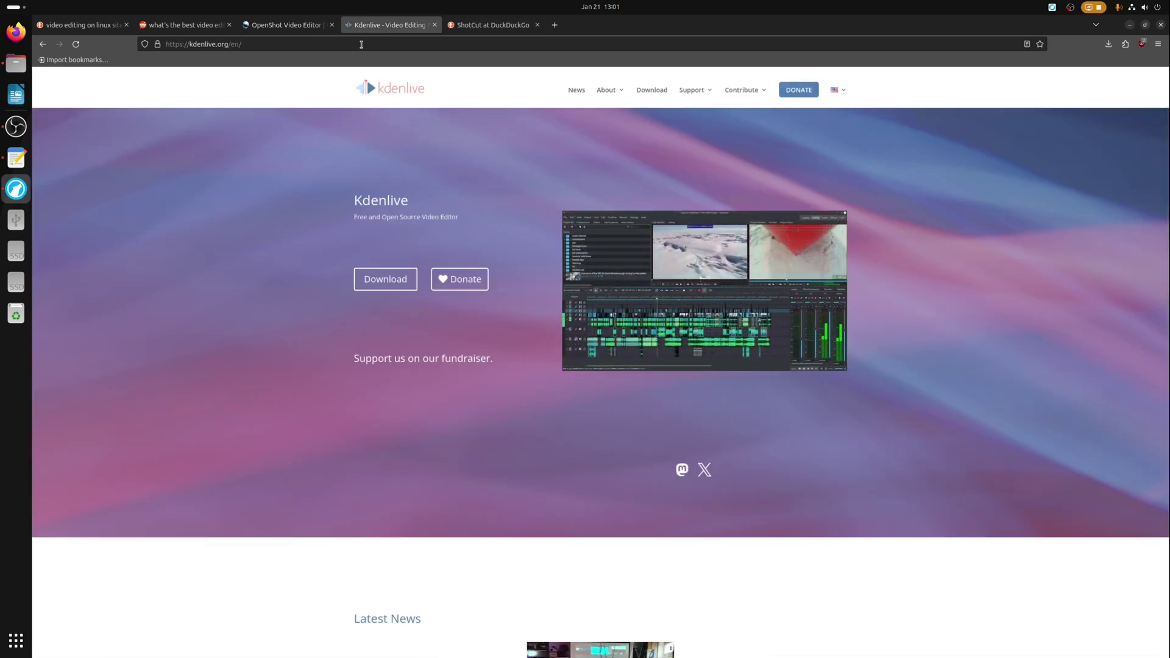
left_click(490, 24)
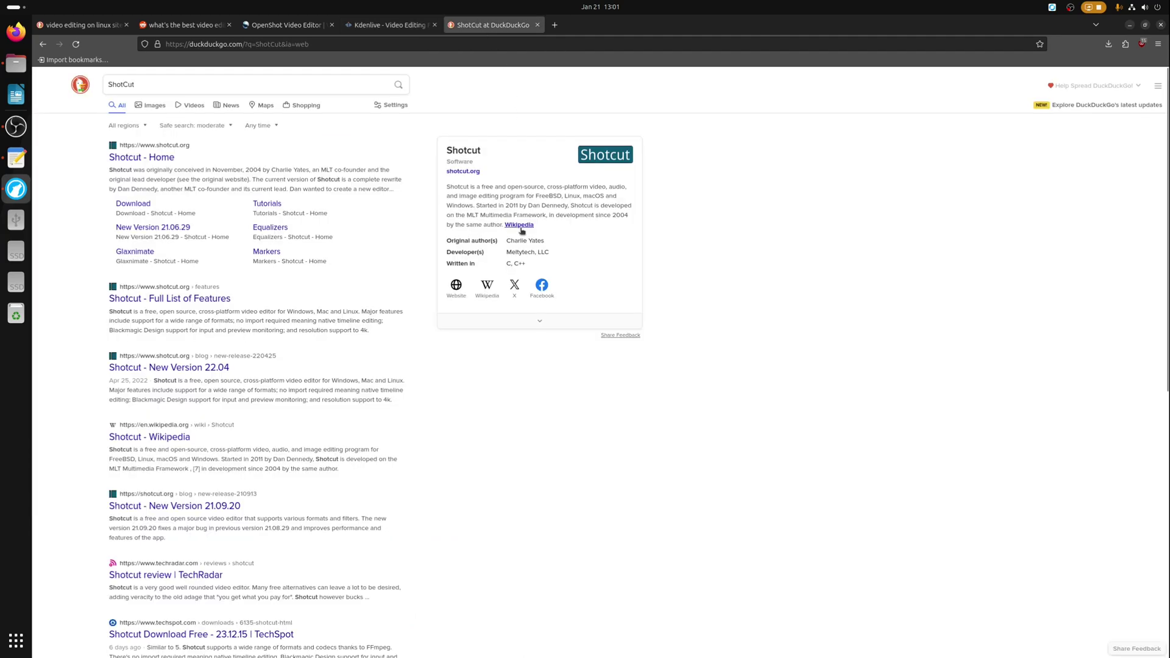
Open shotcut.org and look through its home page and full feature list.
left_click(140, 158)
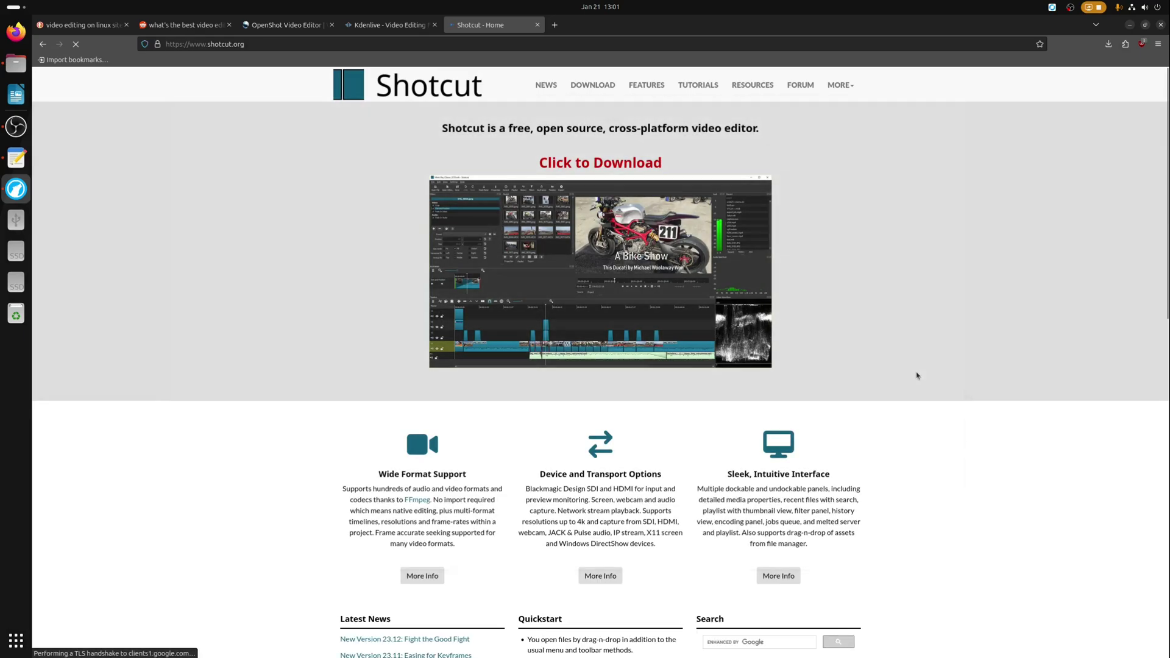
scroll(917, 376, "down", 3)
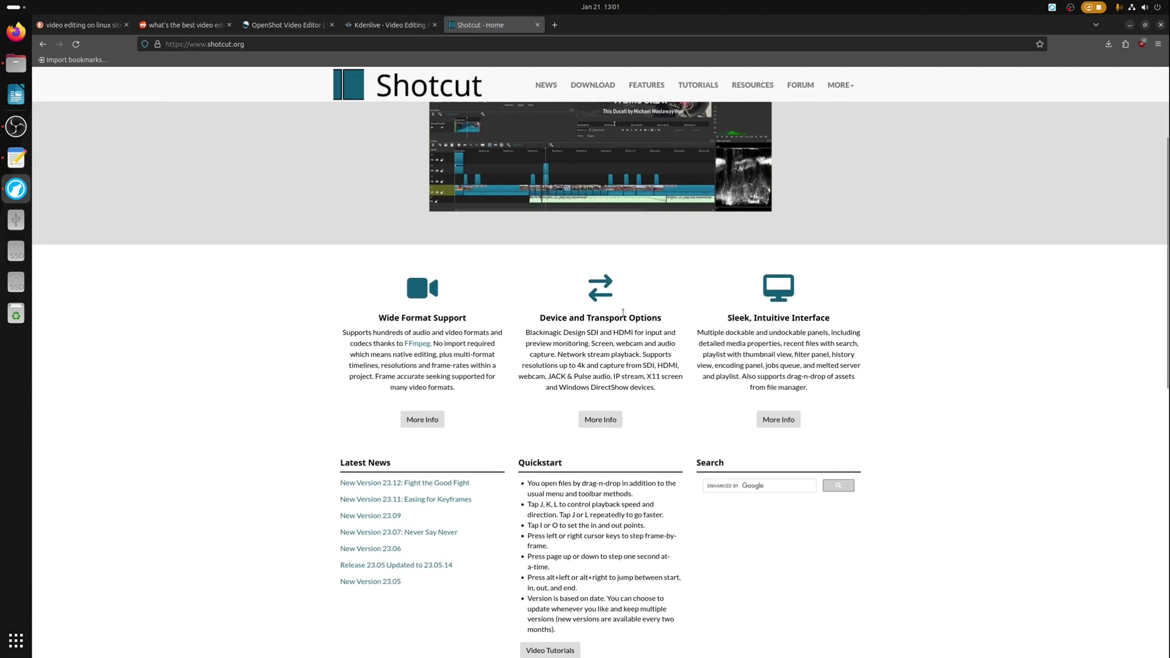
scroll(737, 328, "down", 10)
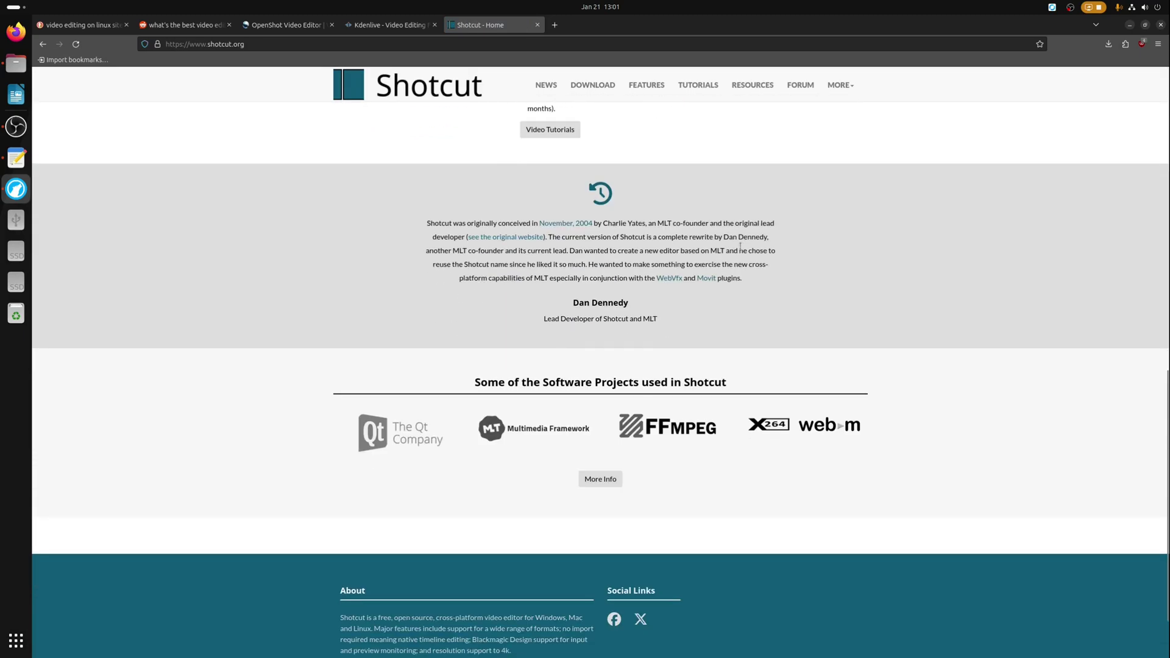
scroll(724, 426, "up", 12)
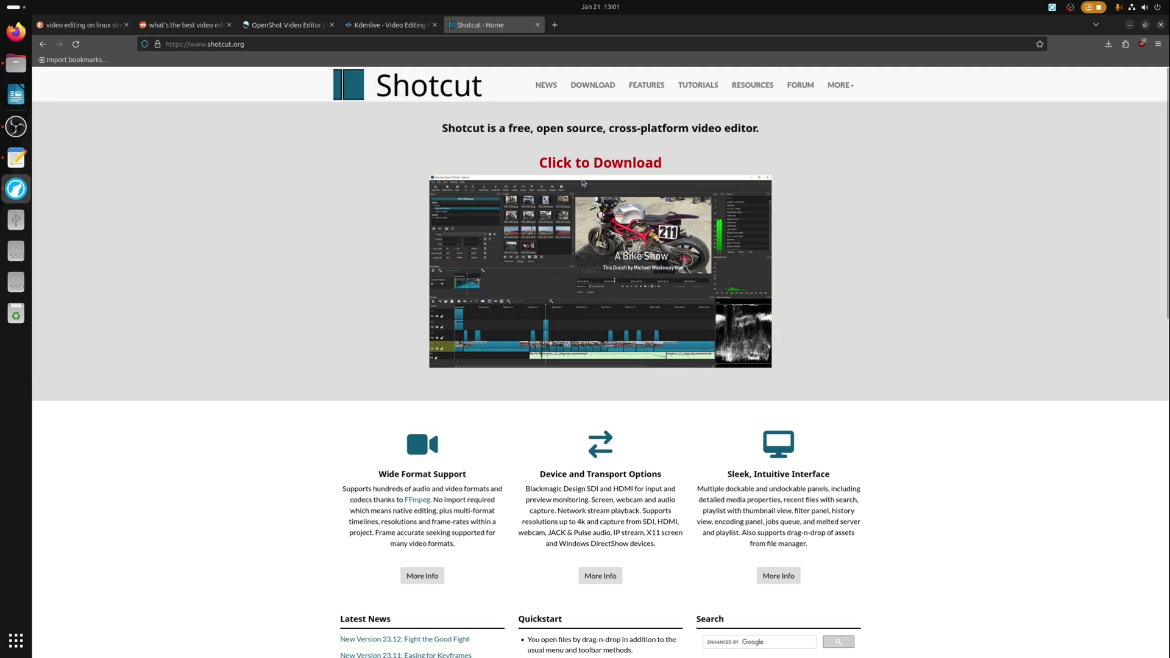
left_click(649, 85)
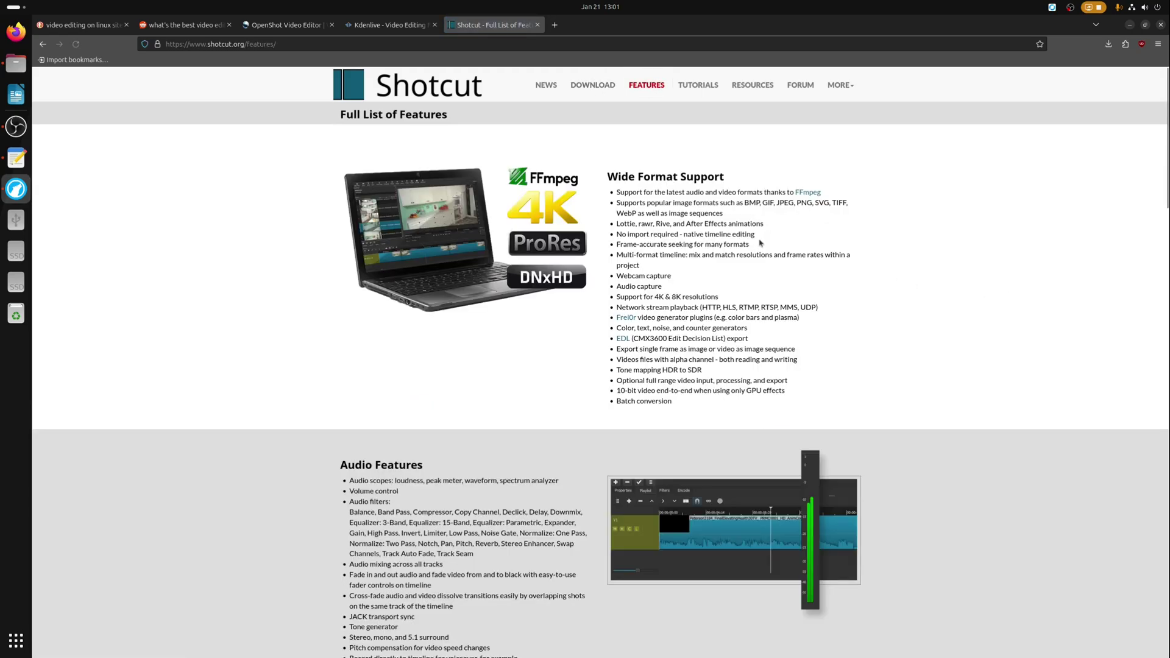
scroll(592, 334, "down", 20)
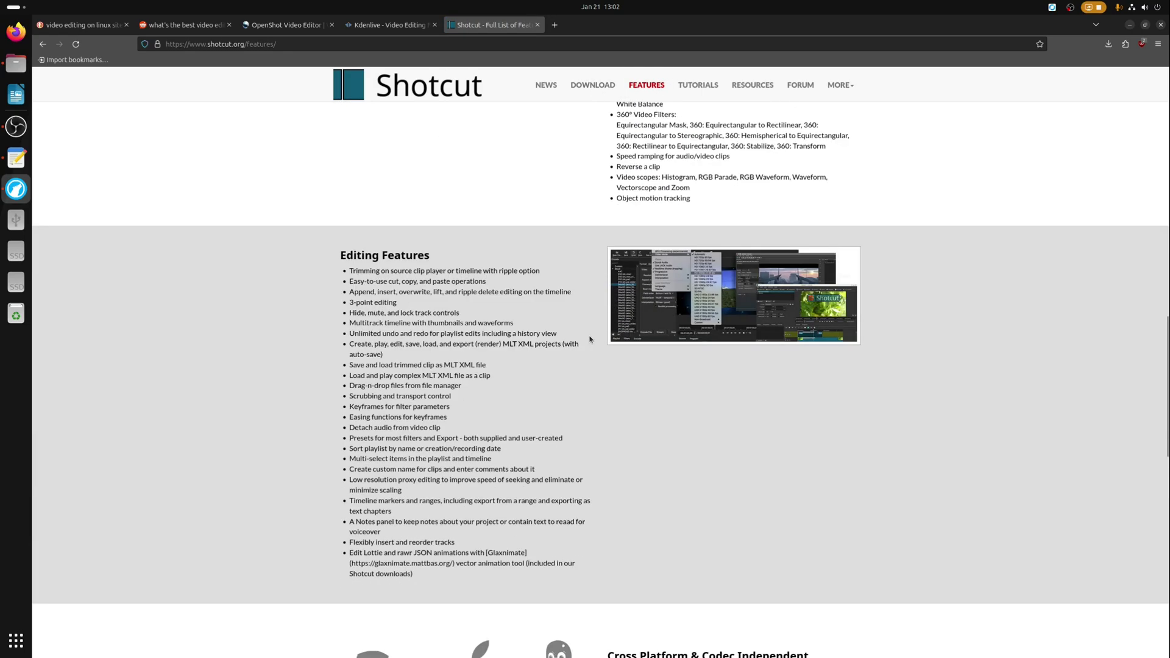
scroll(590, 339, "down", 5)
scroll(689, 167, "up", 15)
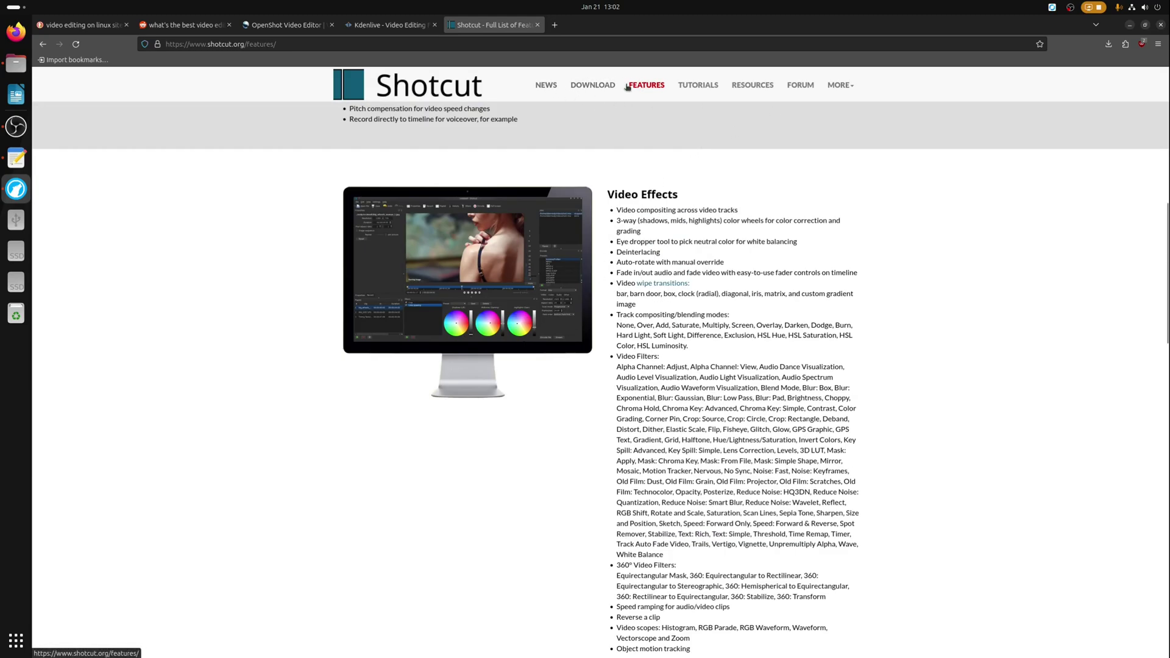
Glance at the FAQ, find 'open sou' on the home page, and open the Download page.
left_click(839, 106)
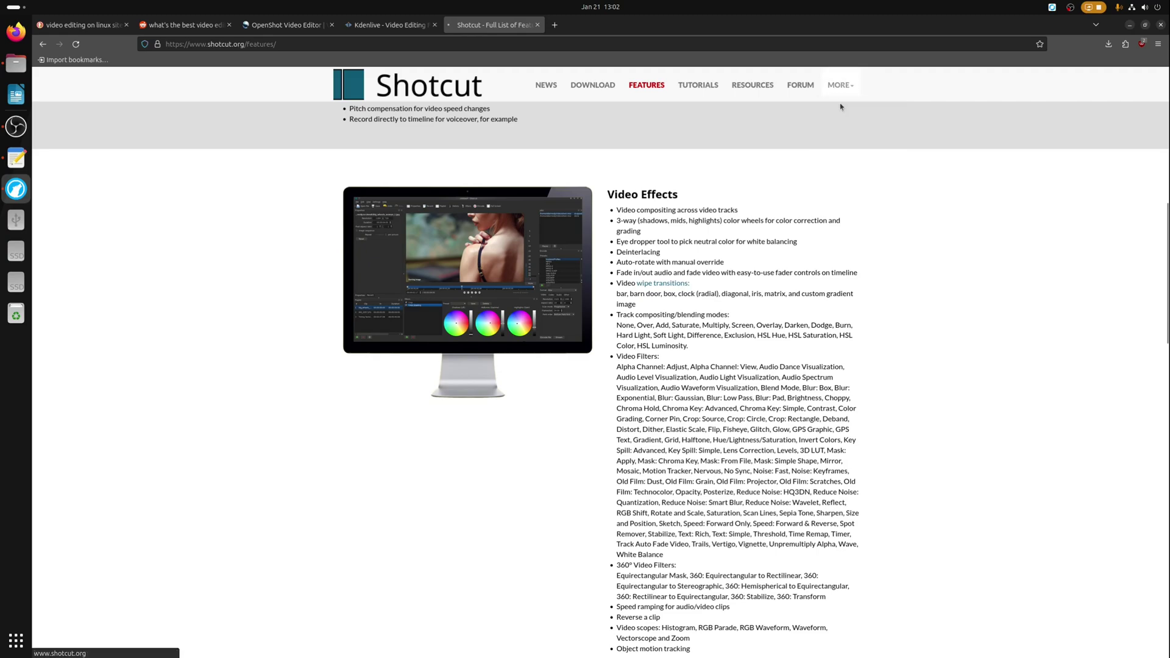
key("alt+Left")
scroll(848, 388, "down", 5)
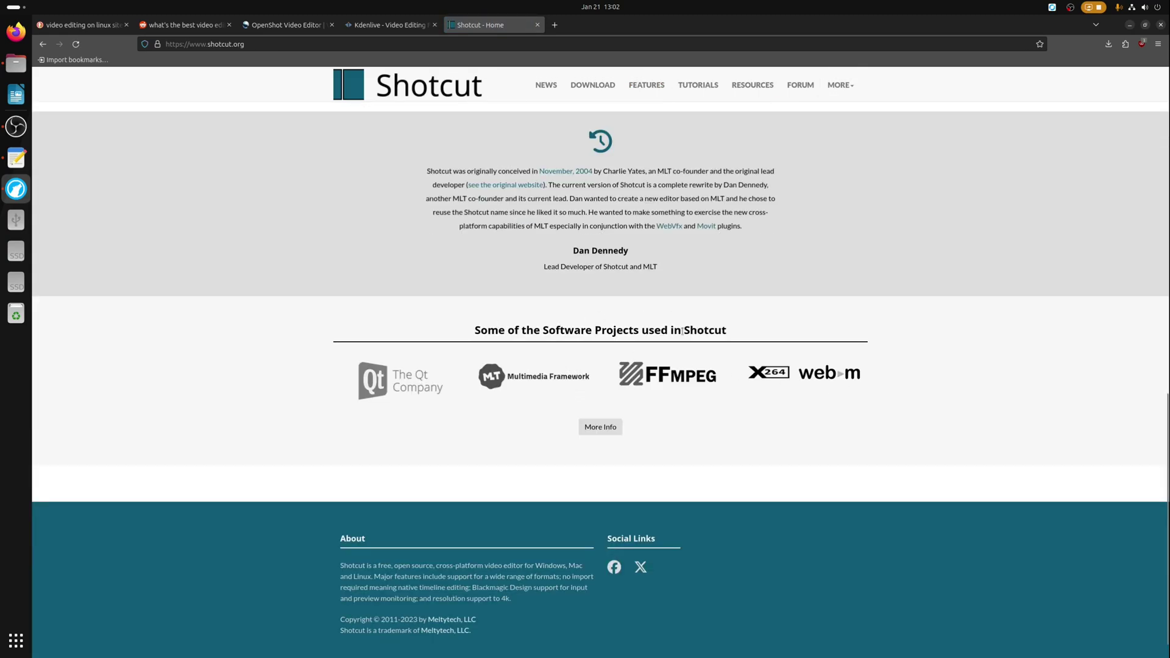
scroll(682, 334, "up", 10)
key("ctrl+f")
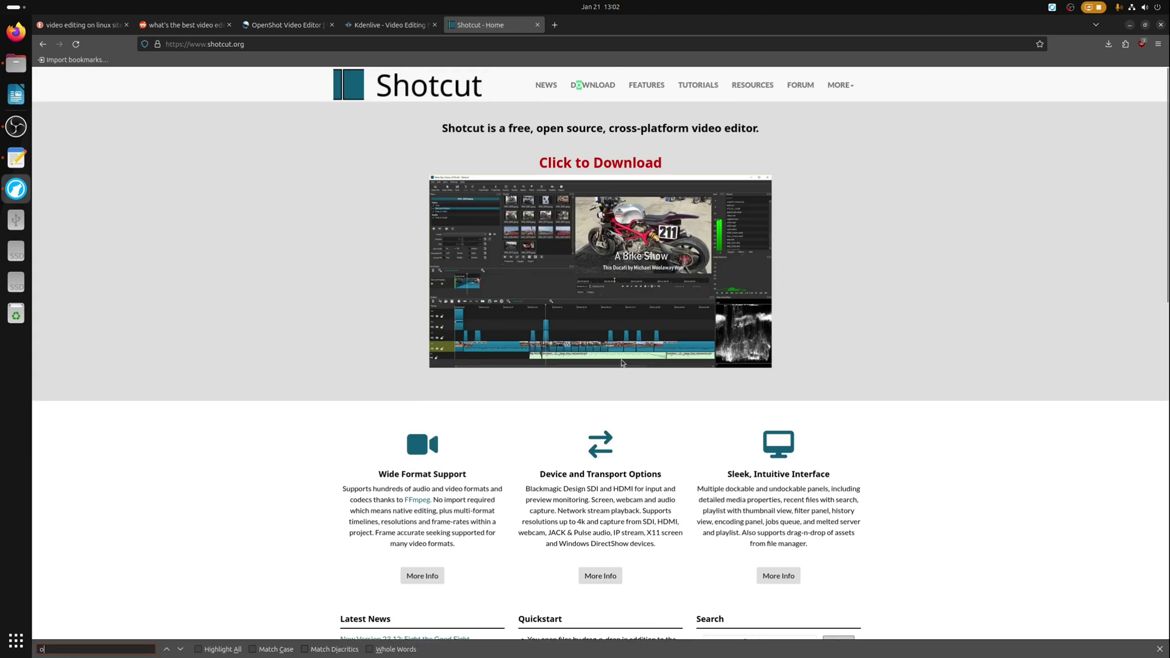
type("open sou")
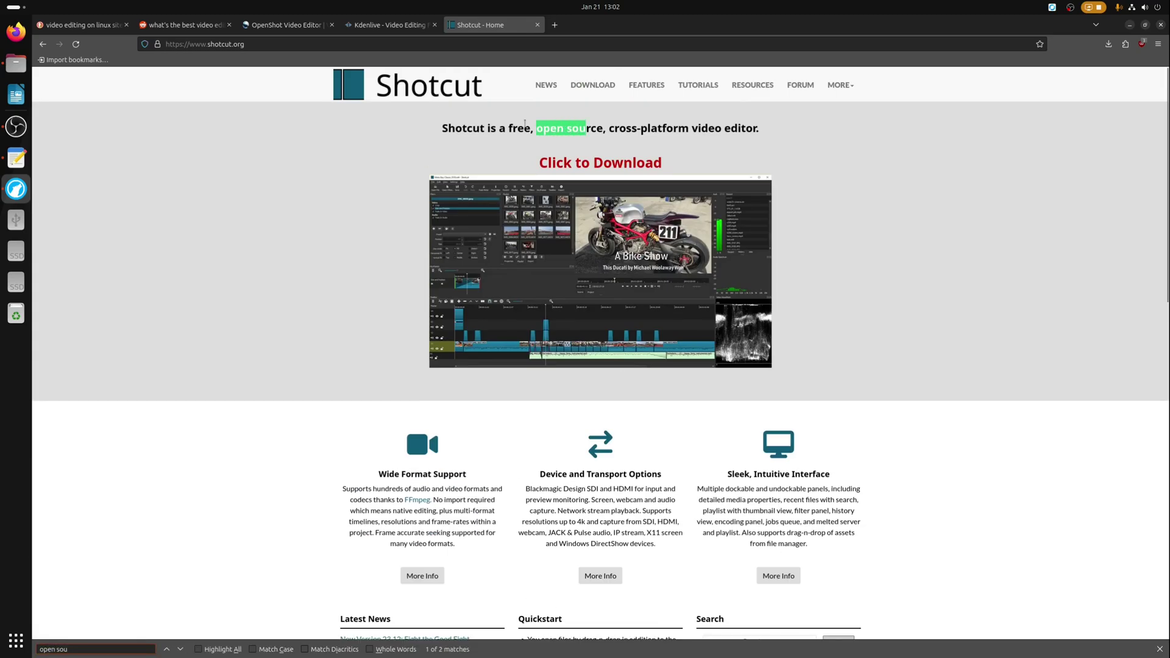
left_click(566, 158)
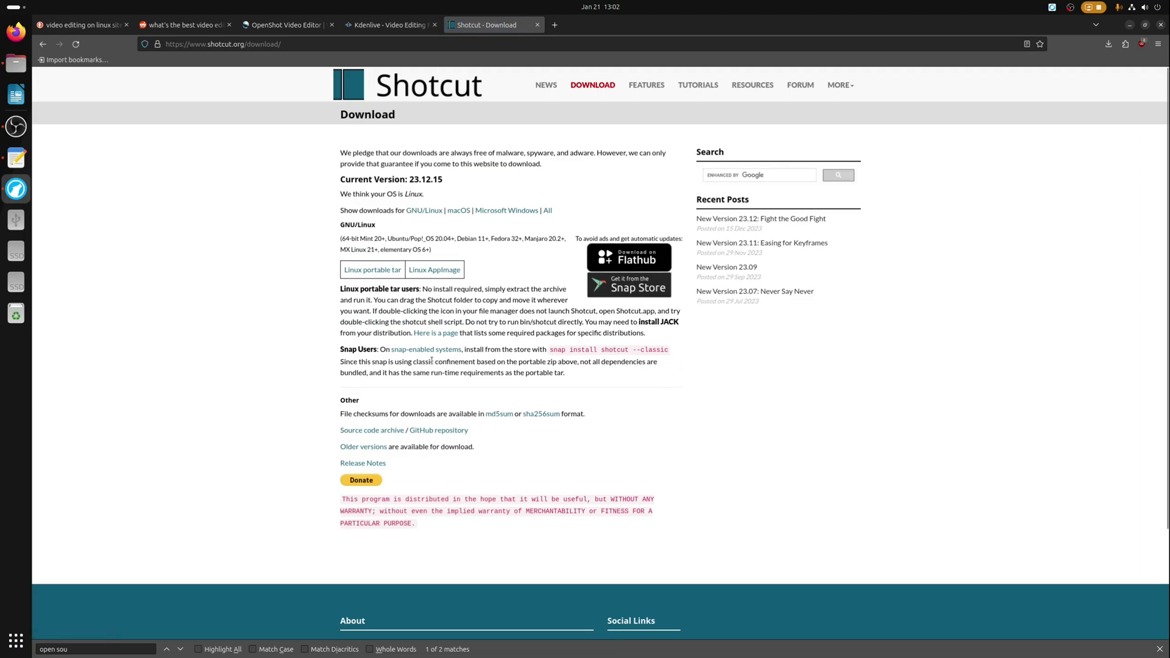
Close the OpenShot tab and go from Kdenlive's Download page to Flathub's manual install command.
left_click(332, 25)
left_click(311, 25)
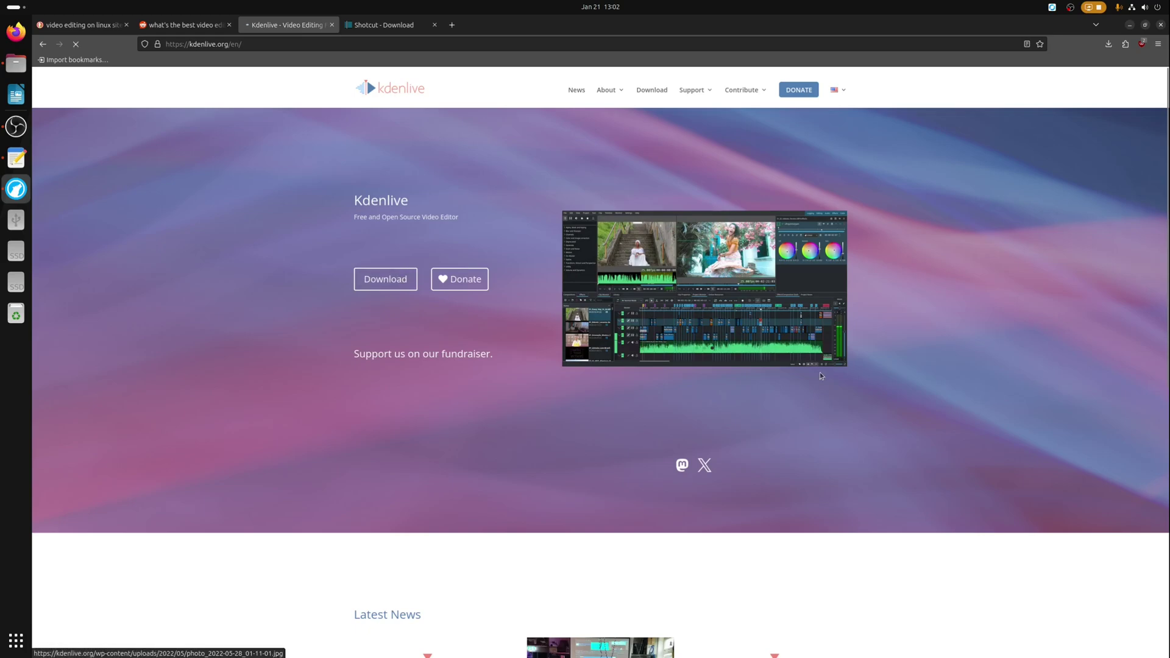
left_click(401, 276)
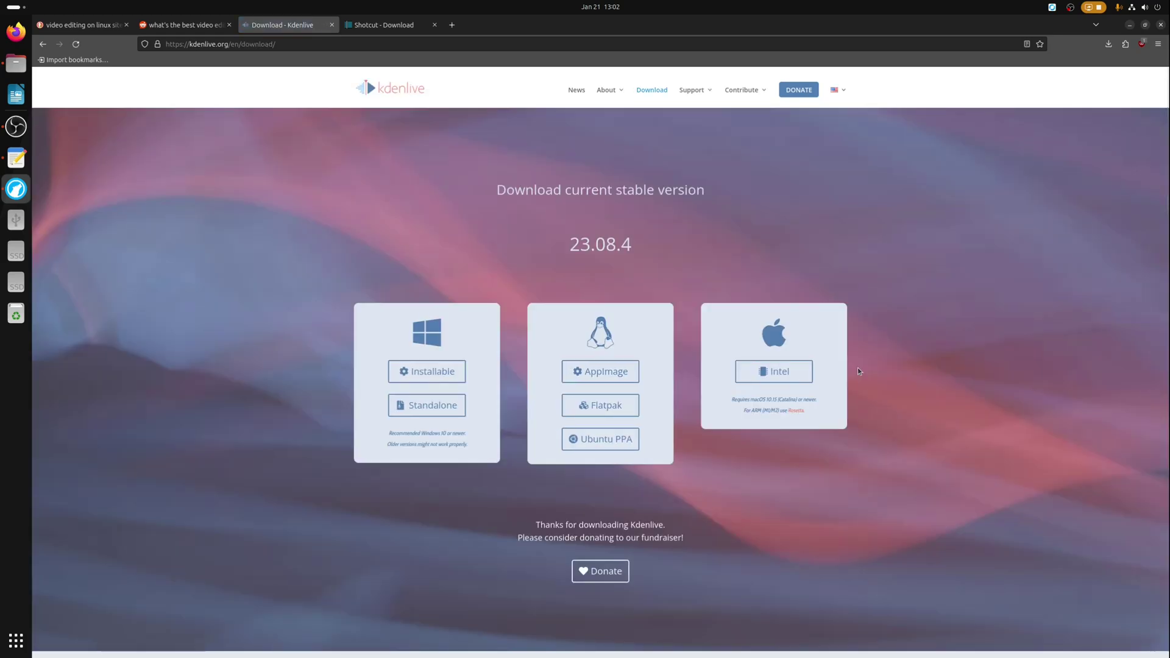
left_click(624, 409)
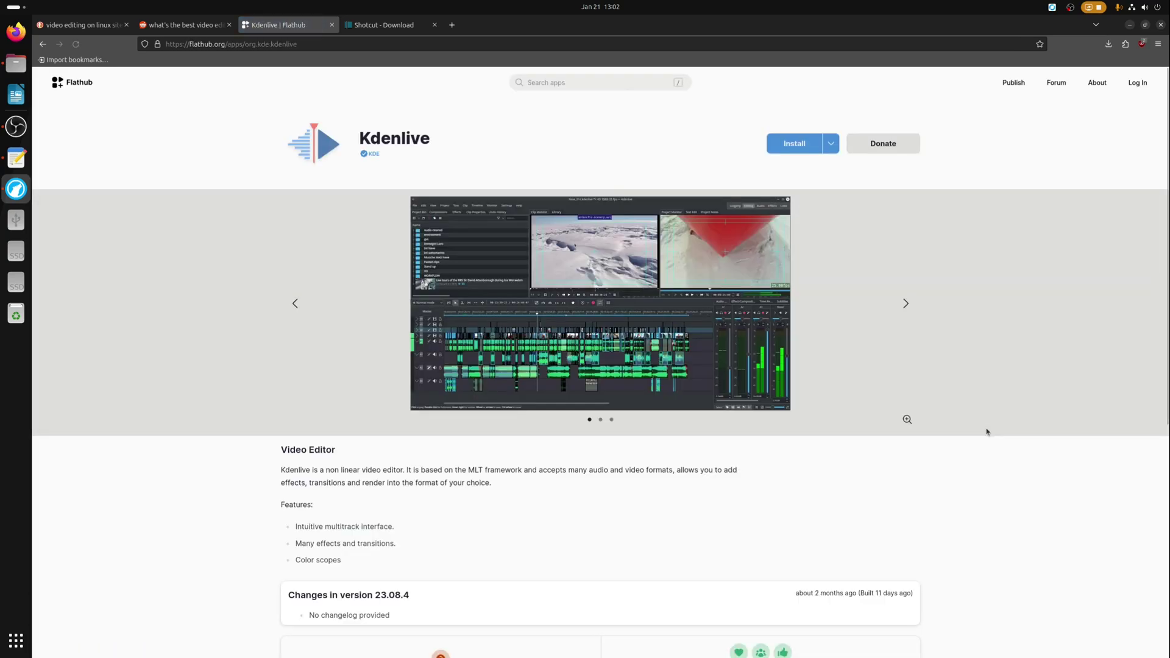
left_click(831, 144)
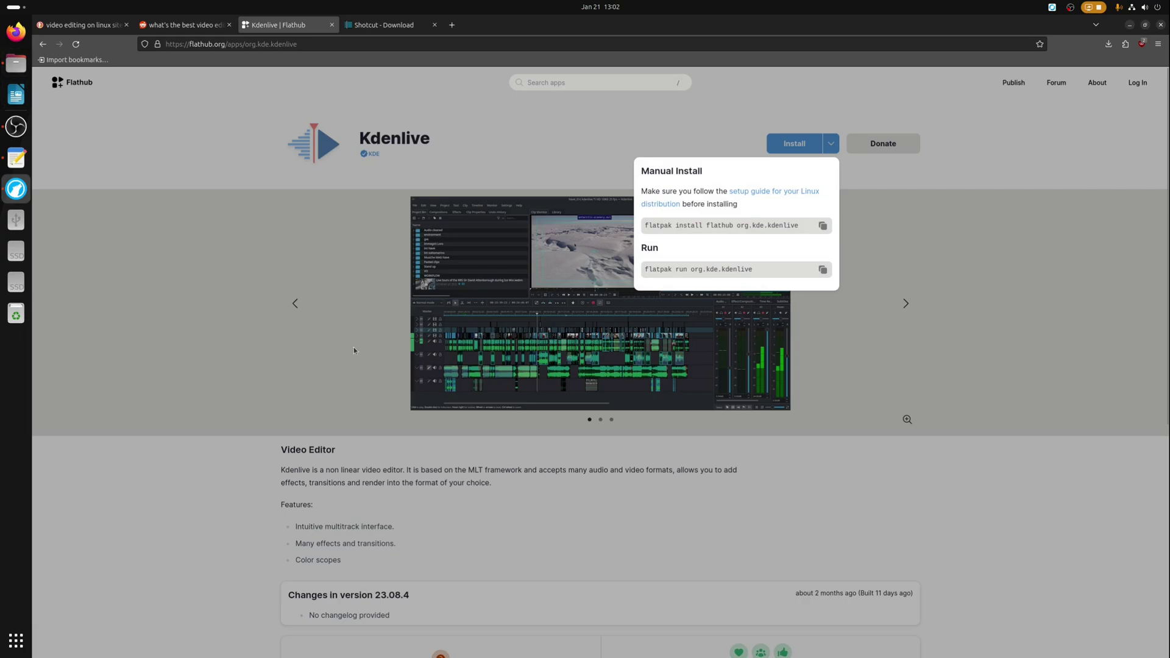
In a new terminal, run the pasted flatpak install flathub org.kde.kdenlive, answering y twice, then exit.
key("ctrl+alt+t")
right_click(363, 141)
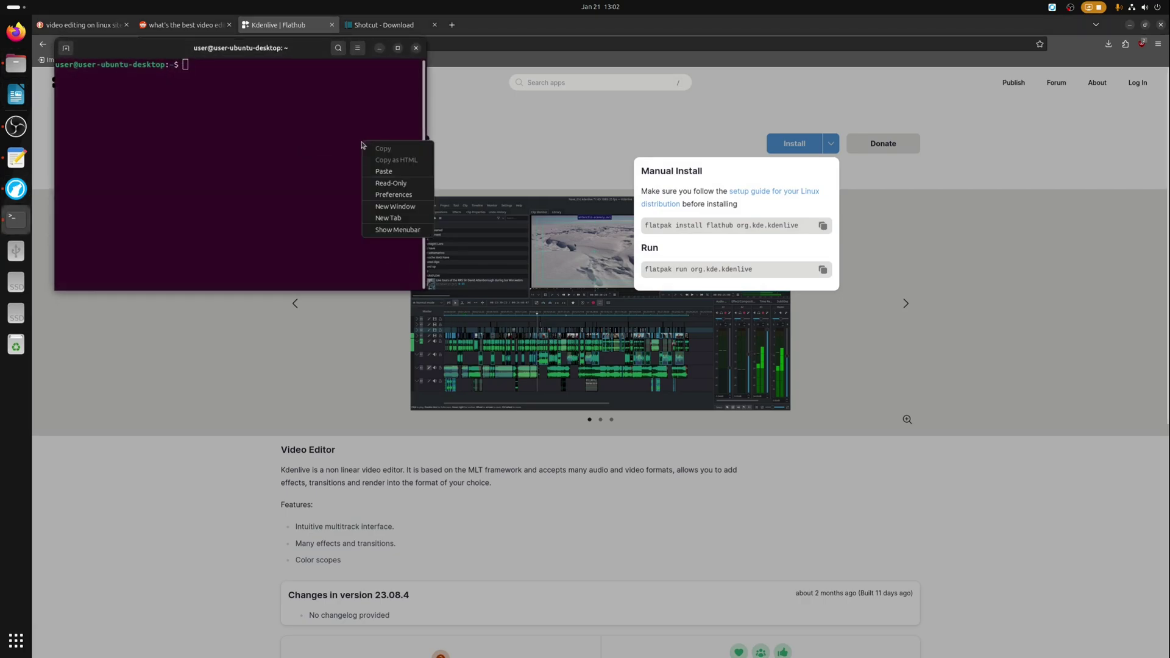
left_click(383, 172)
key("Return")
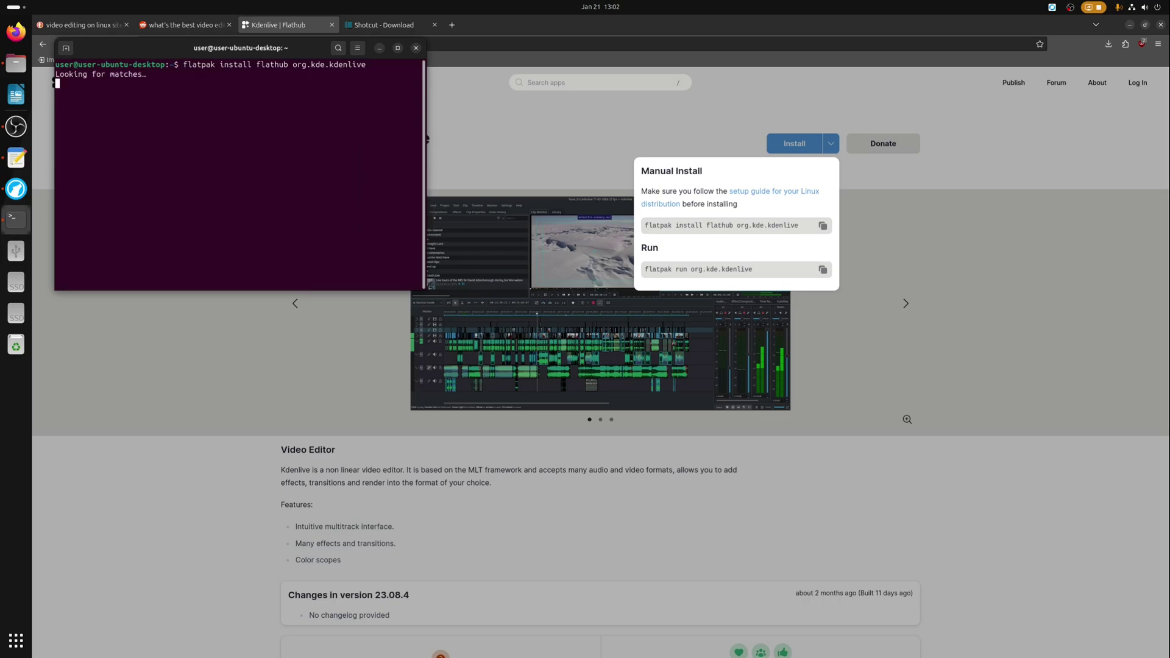
type("y")
key("Return")
type("y")
key("Return")
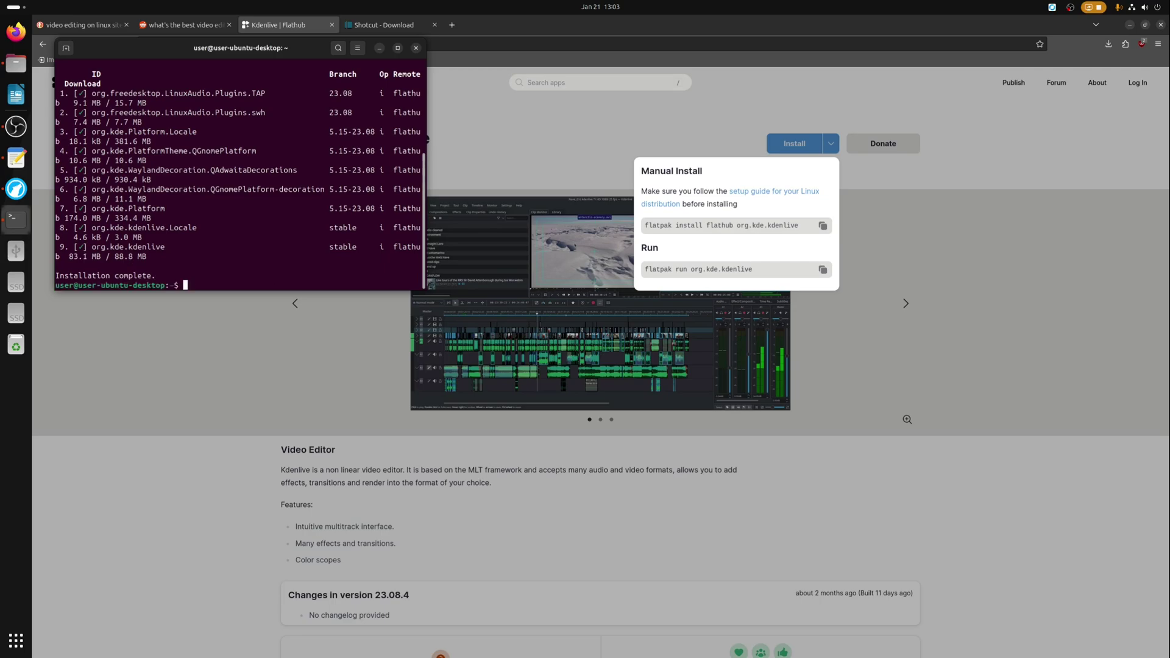
type("exit")
key("Return")
Launch Kdenlive by searching 'kdl' in Activities.
key("super")
type("kdl")
key("Return")
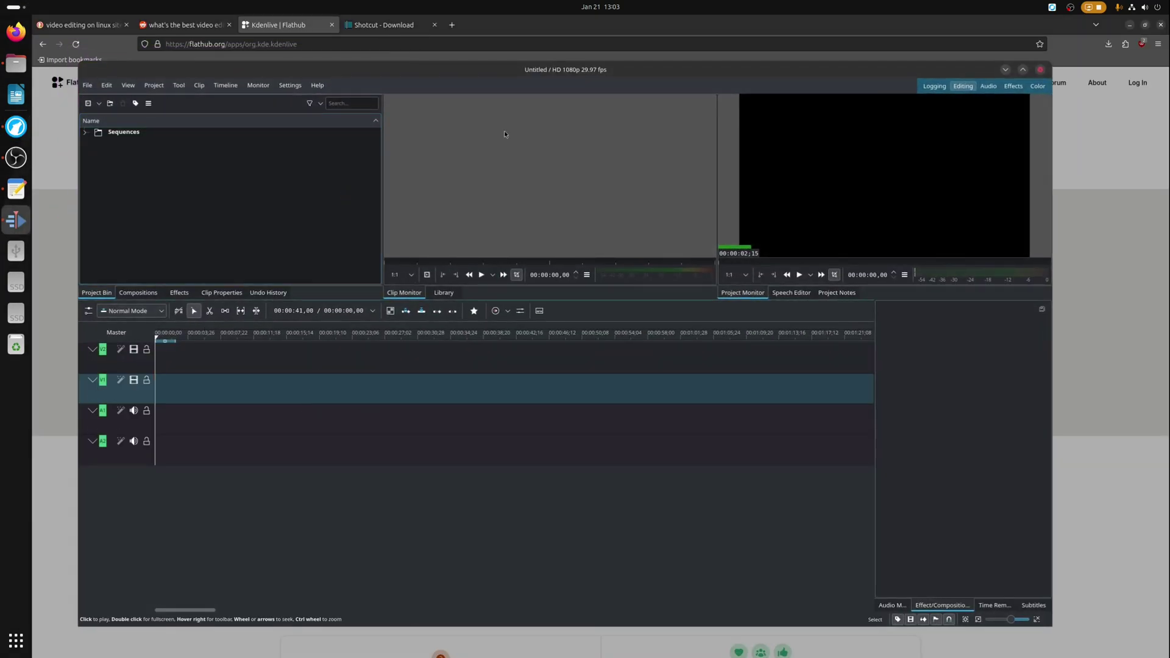
Maximize Kdenlive and create a new Untitled project with the HD 1080p 60 fps profile.
left_click(1023, 70)
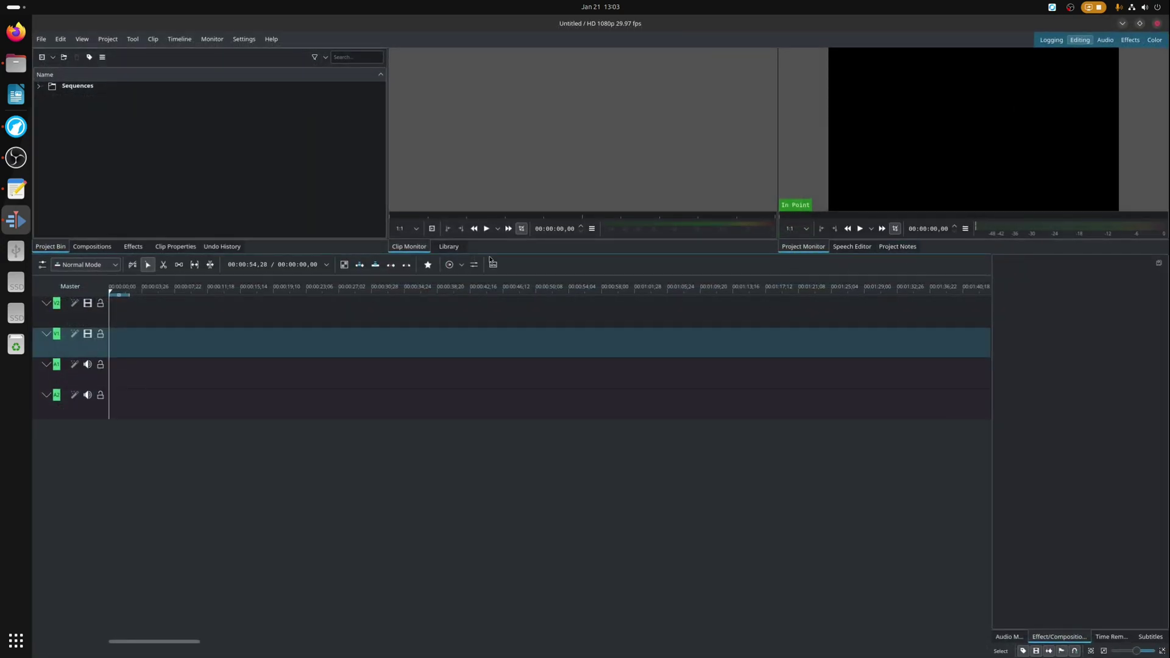
left_click(40, 38)
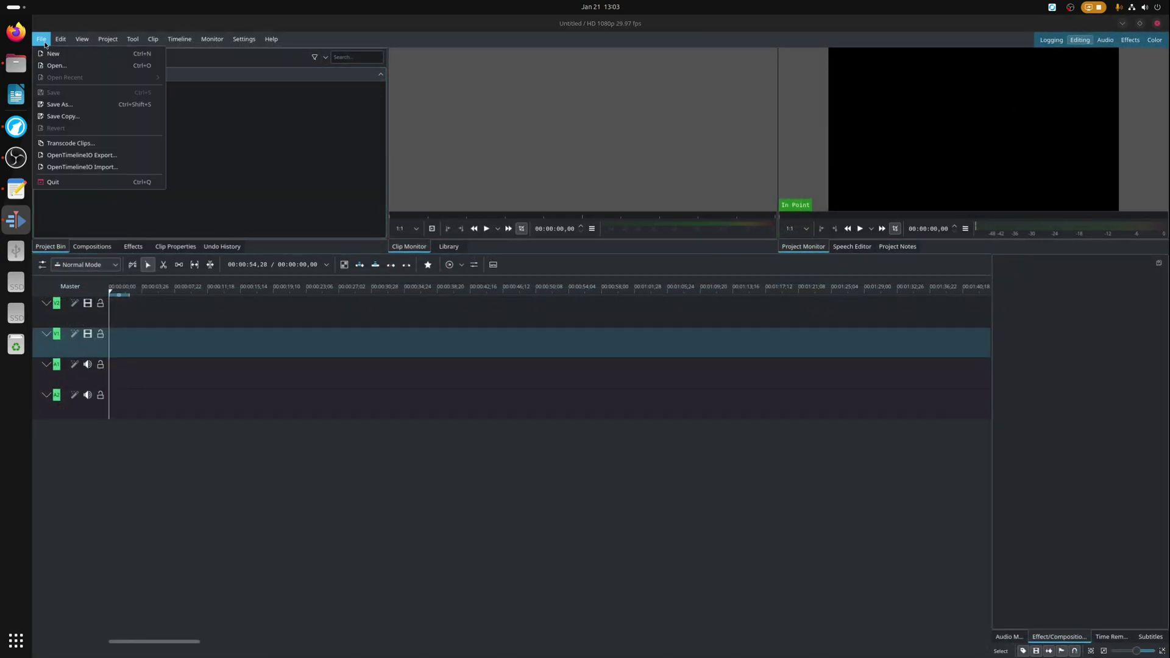
left_click(55, 52)
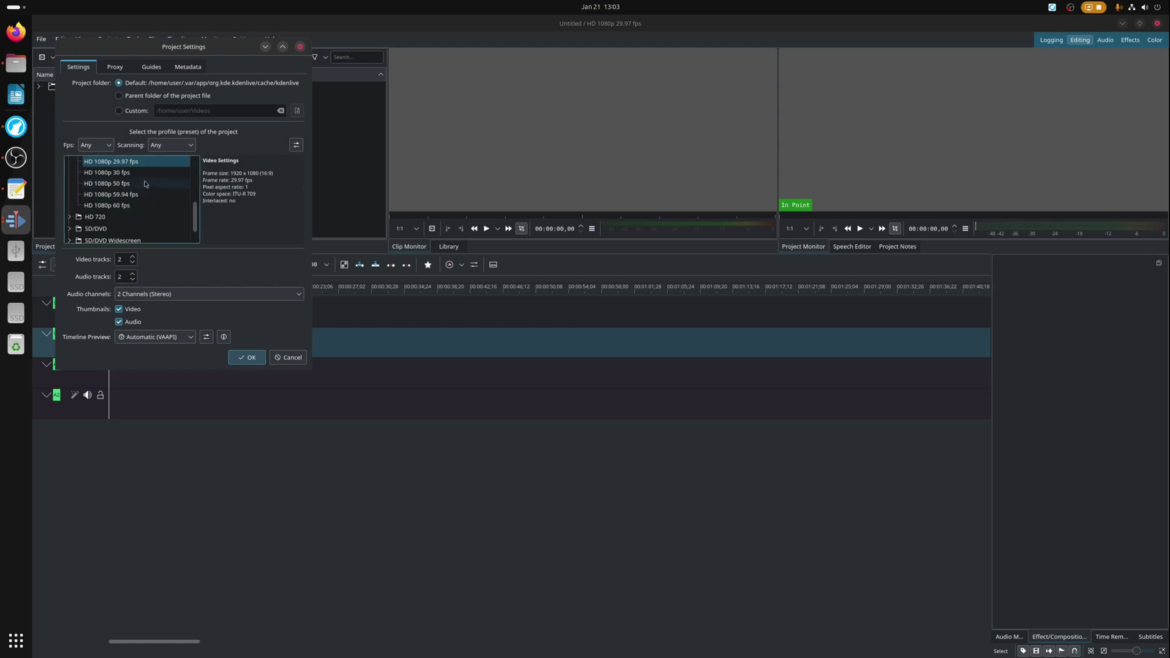
scroll(145, 189, "up", 1)
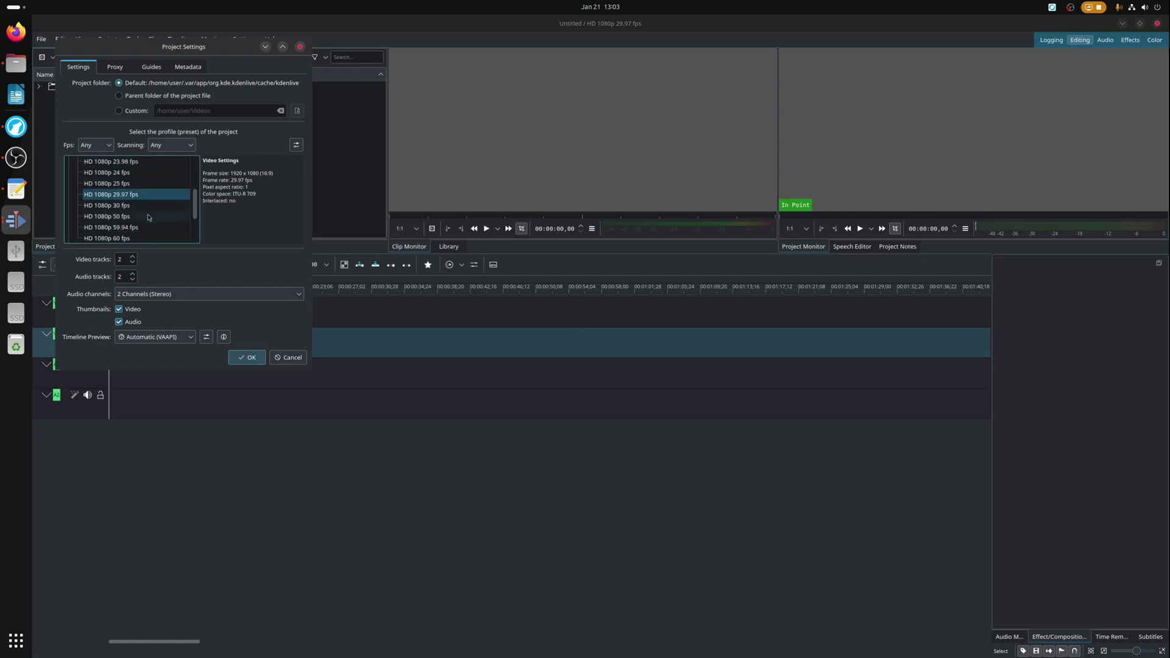
left_click(147, 238)
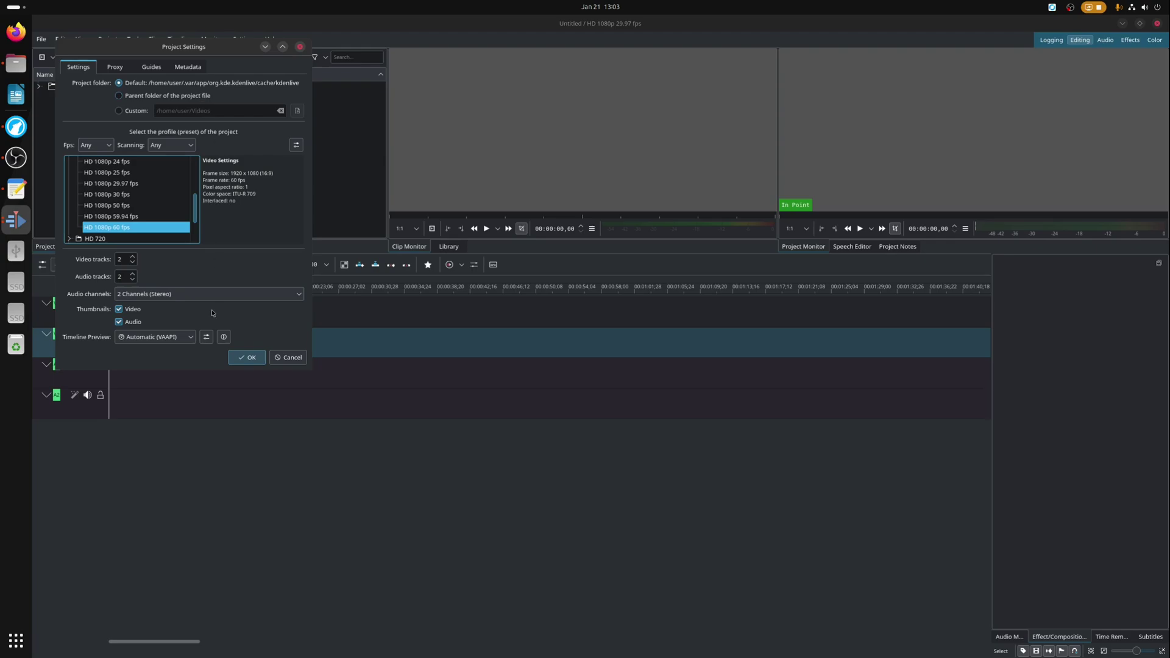
left_click(247, 357)
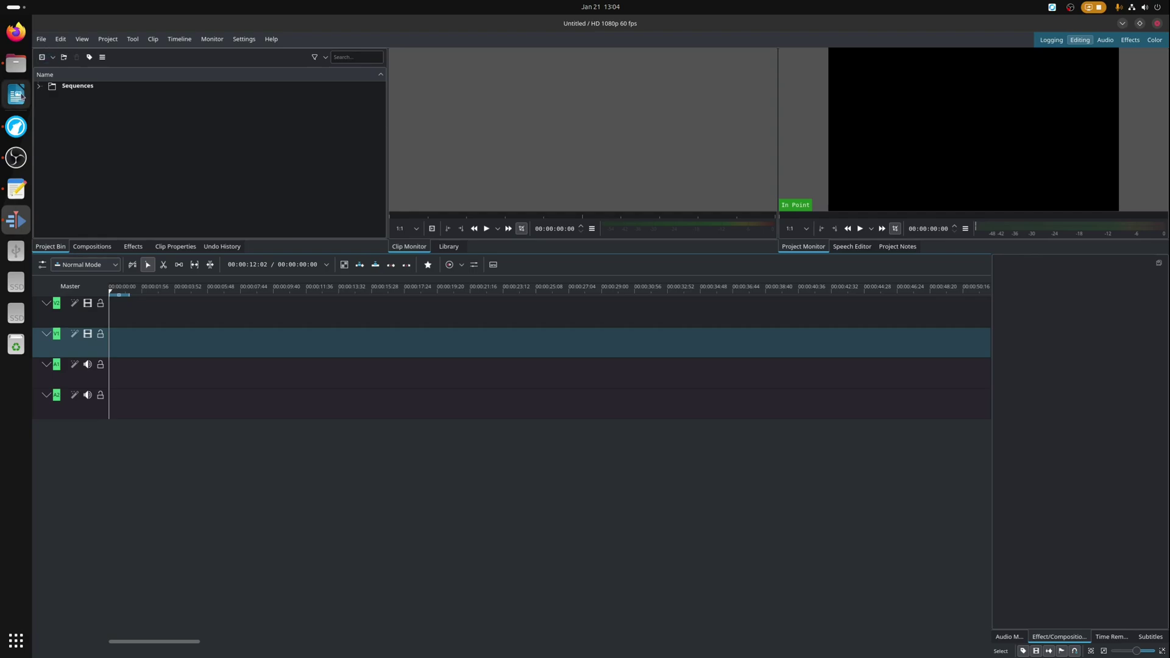
Add Intro.mkv from the Sequences folder to the timeline and preview it from the start.
left_click(39, 85)
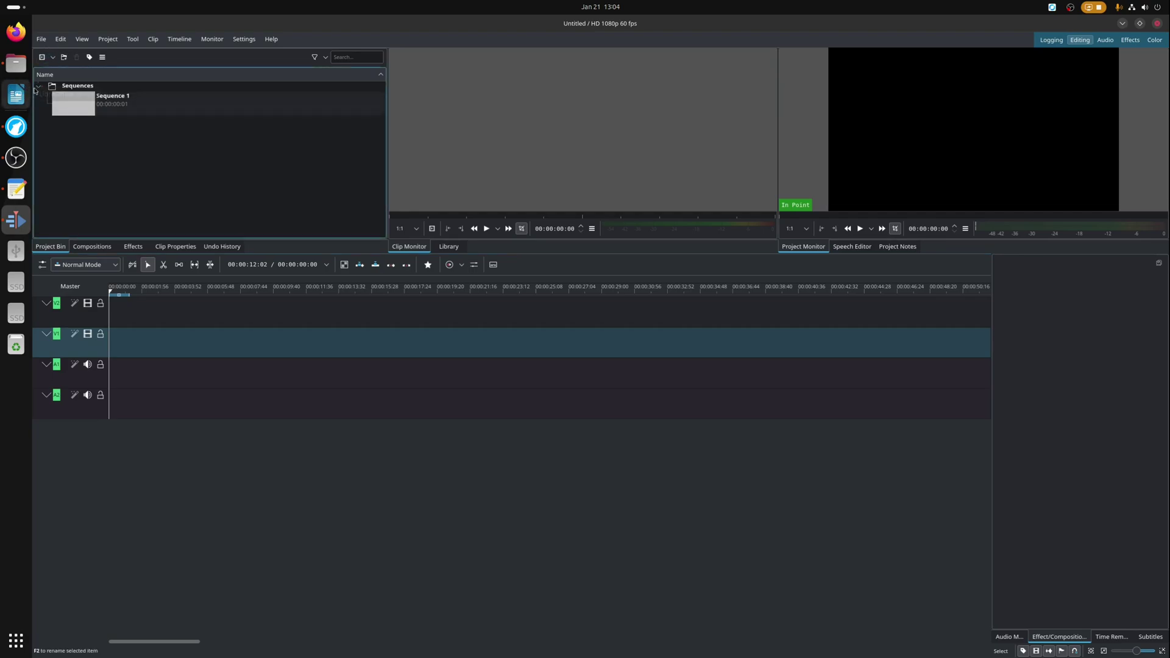
left_click_drag(39, 86, 138, 348)
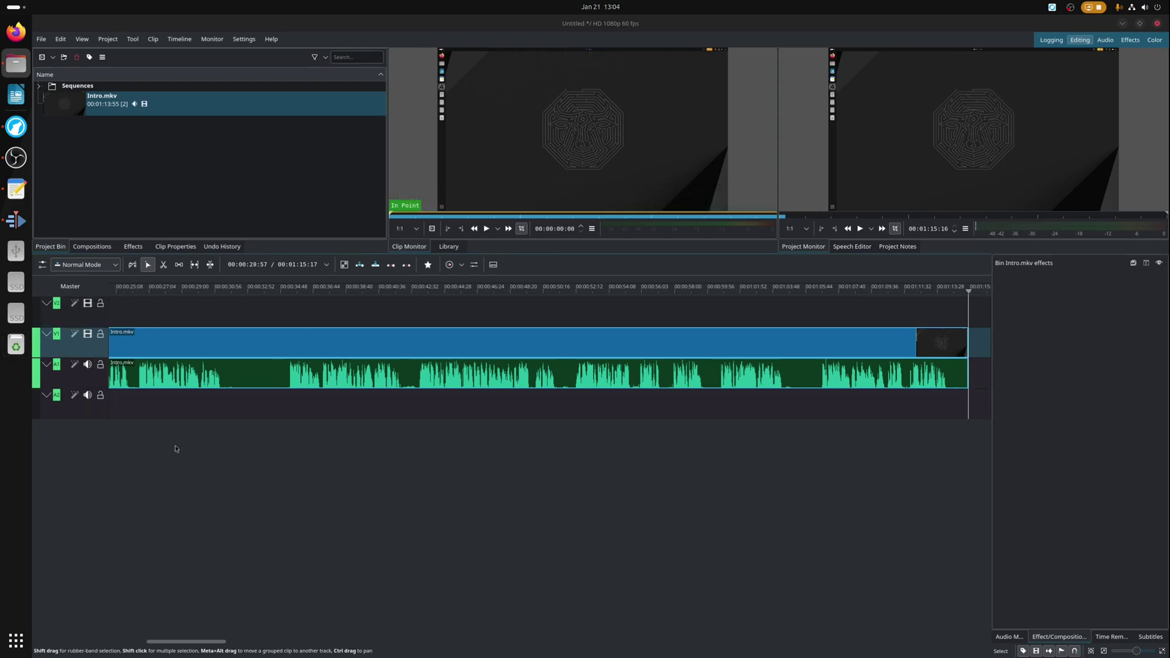
key("Home")
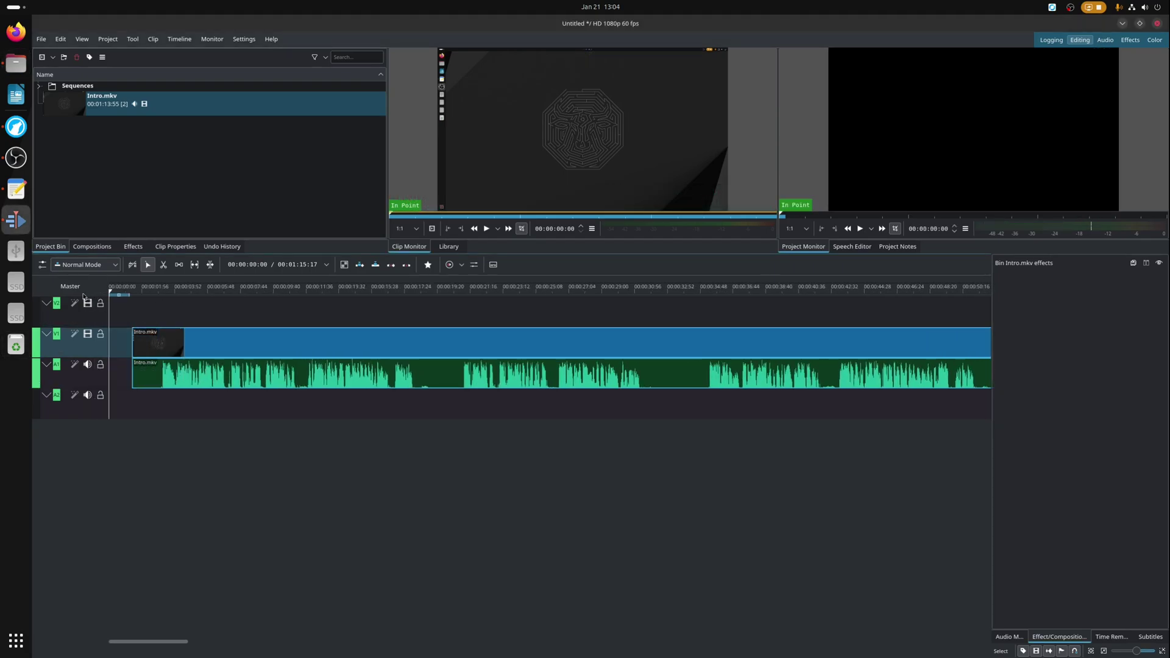
key("space")
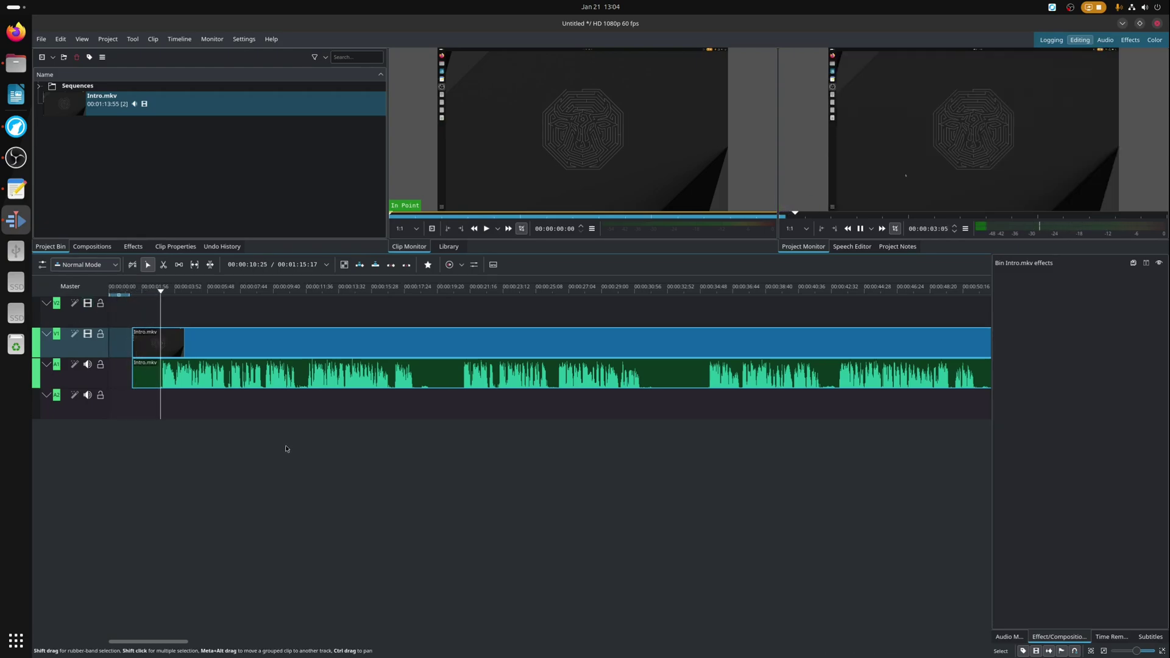
key("space")
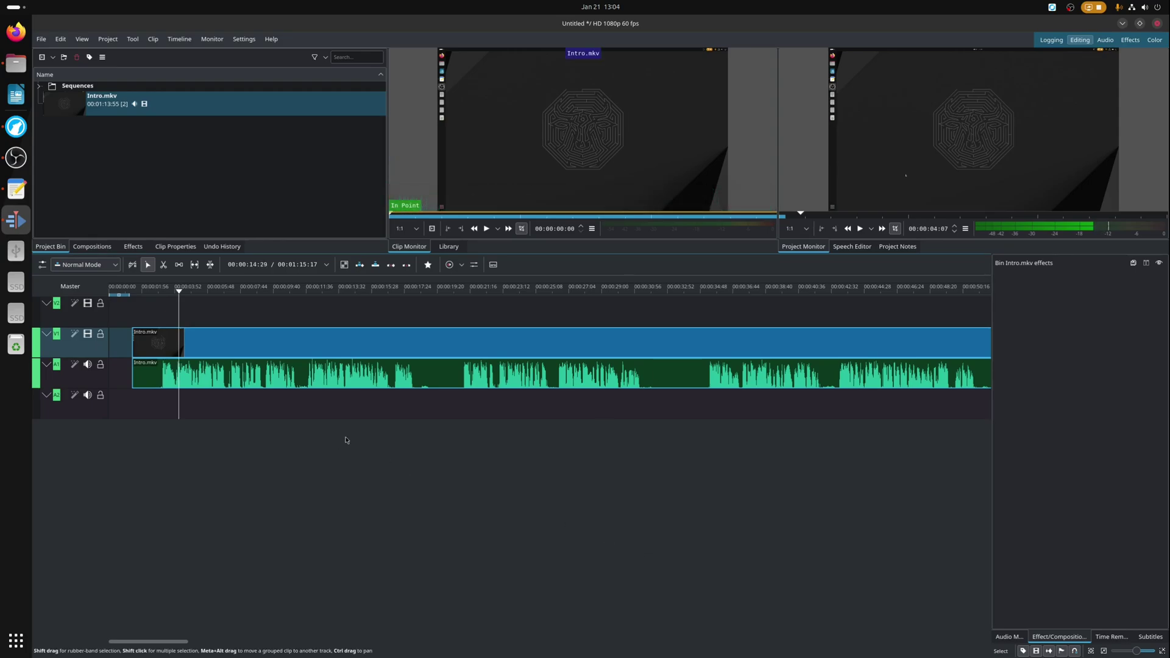
Place the playhead at 00:00:03:05 and switch to the Razor tool.
left_click(160, 305)
left_click_drag(160, 305, 162, 305)
key("x")
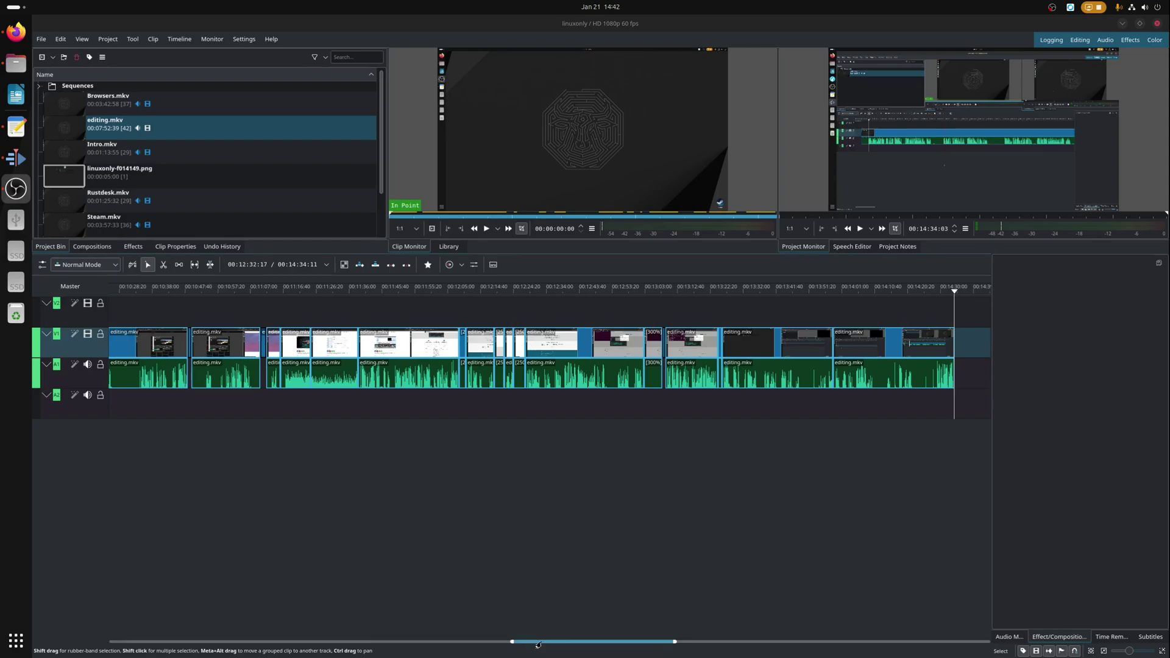
left_click(539, 645)
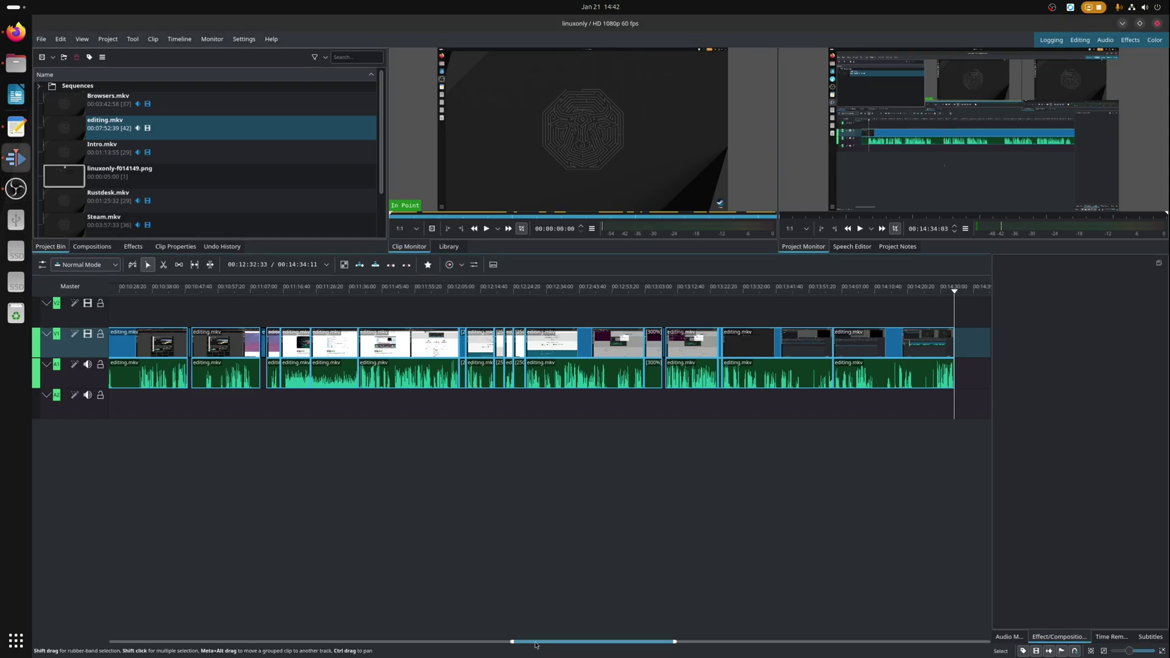
left_click_drag(535, 645, 101, 601)
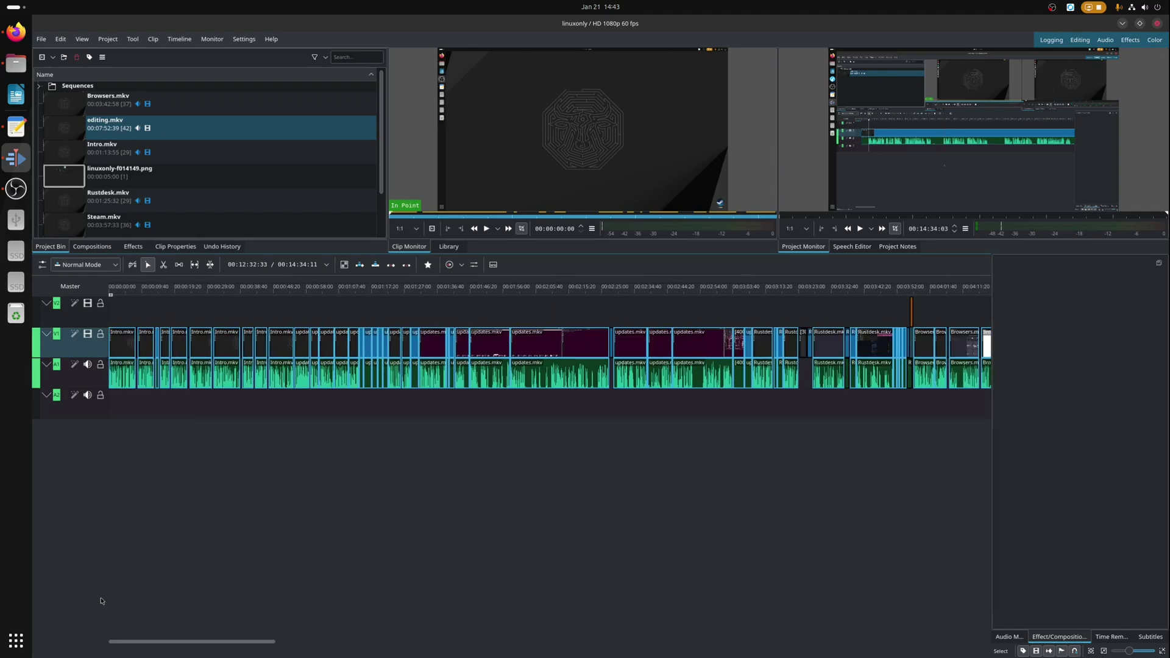